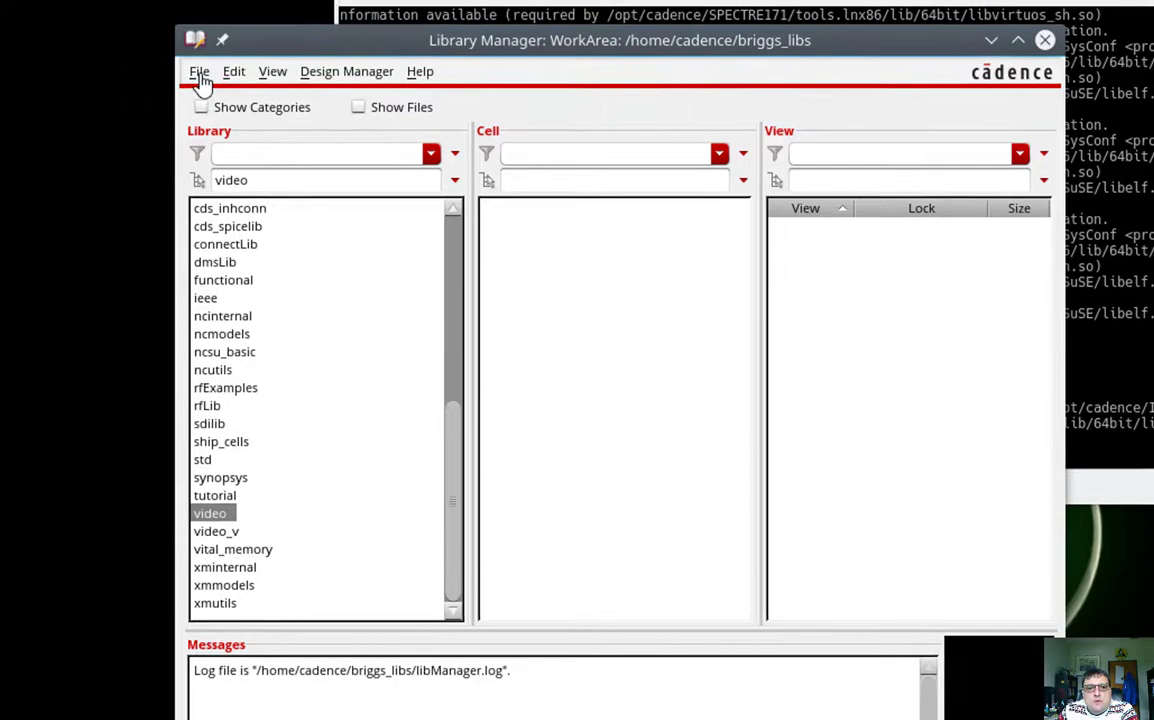
Create cellview CELL with Type layout in the video library and open it in the Layout editor.
left_click(234, 76)
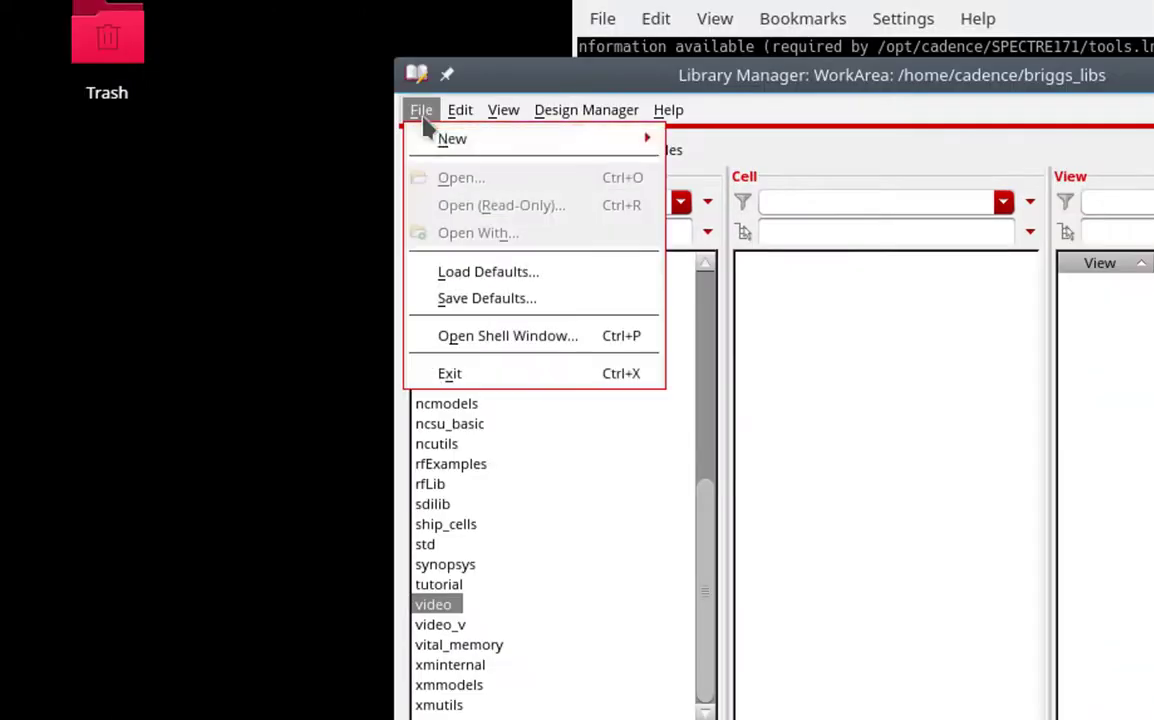
mouse_move(261, 99)
left_click(491, 127)
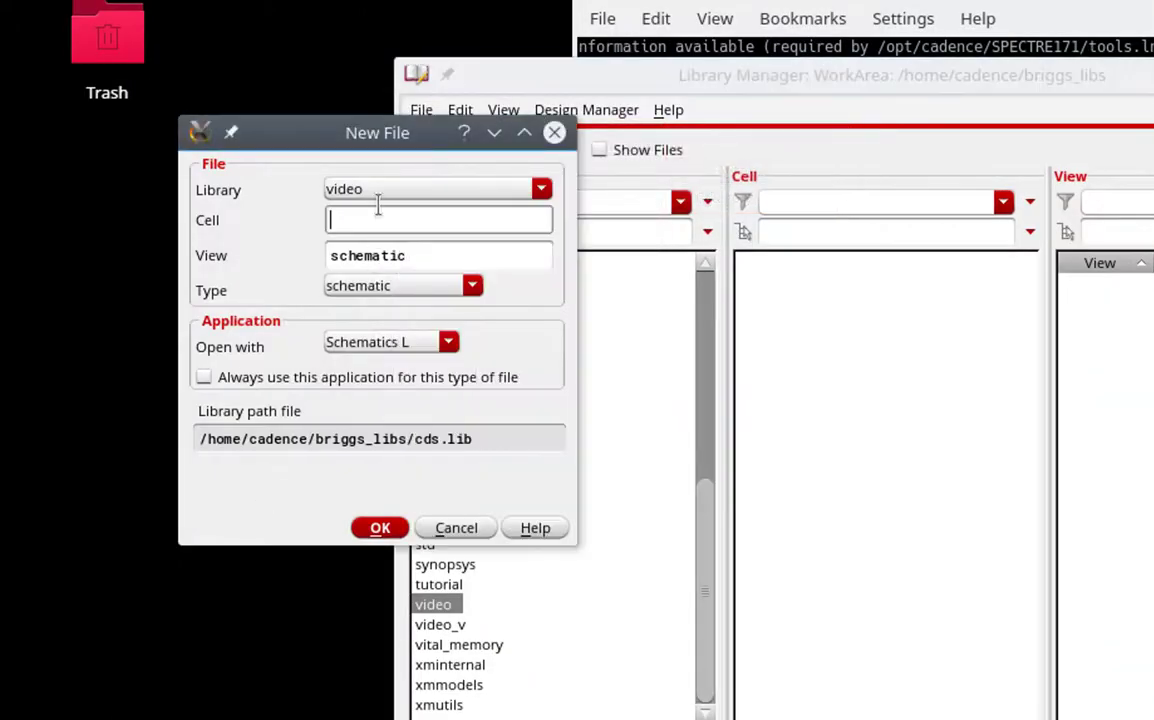
left_click(381, 285)
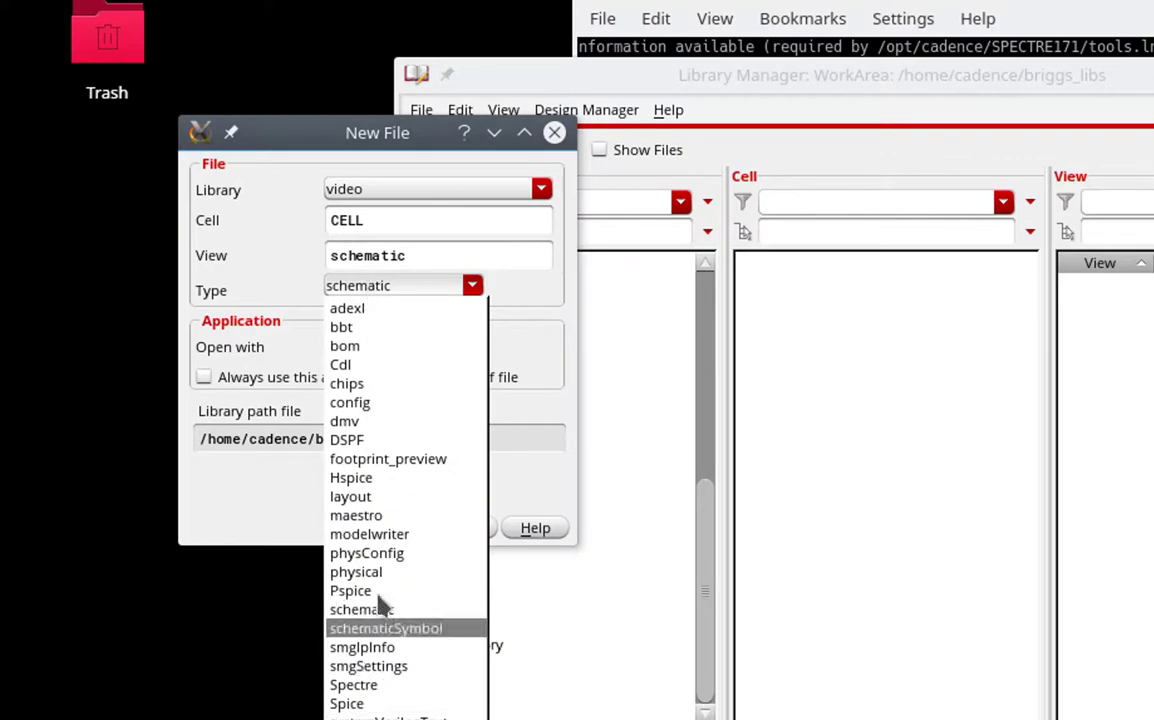
left_click(362, 497)
left_click(378, 528)
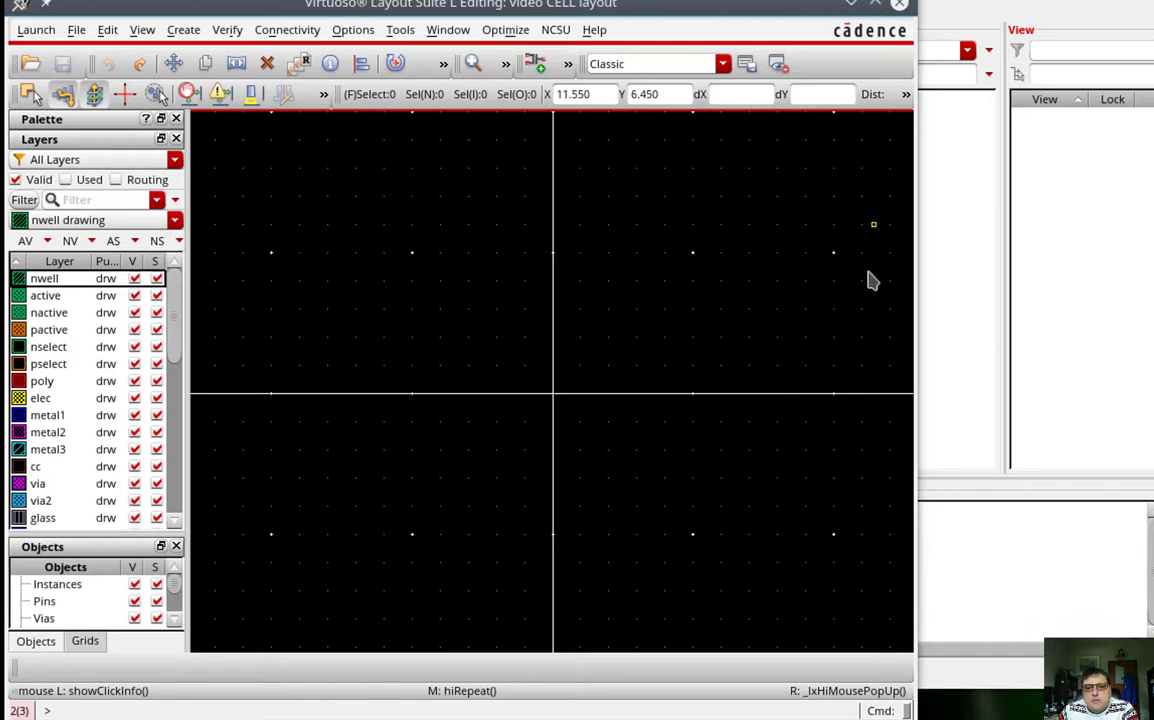
scroll(621, 400, "up", 3)
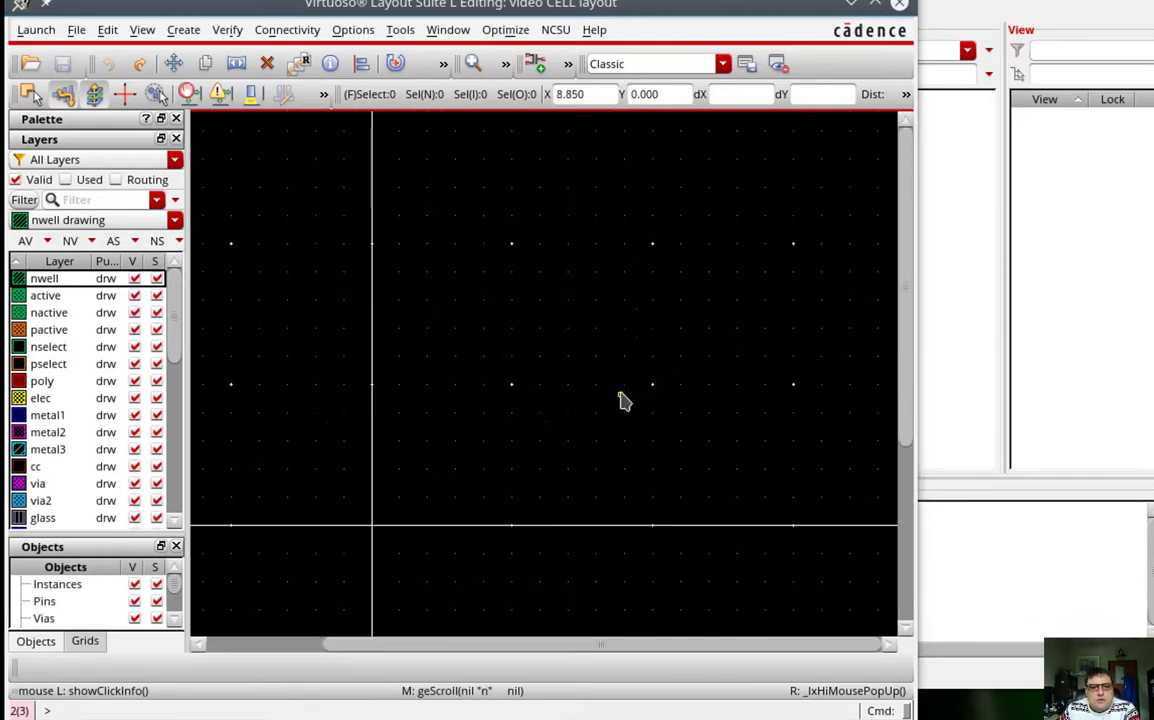
Draw a 3.6 × 3 nactive rectangle on the canvas.
left_click(49, 312)
left_click(183, 30)
mouse_move(205, 63)
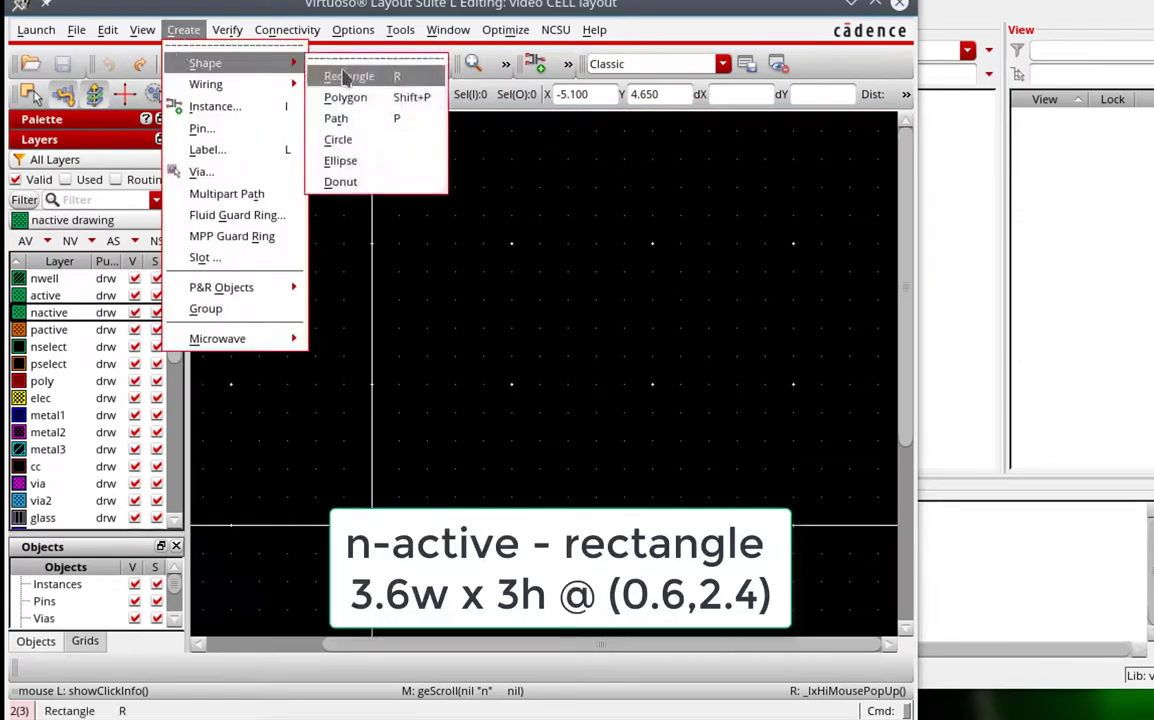
left_click(347, 77)
left_click(432, 172)
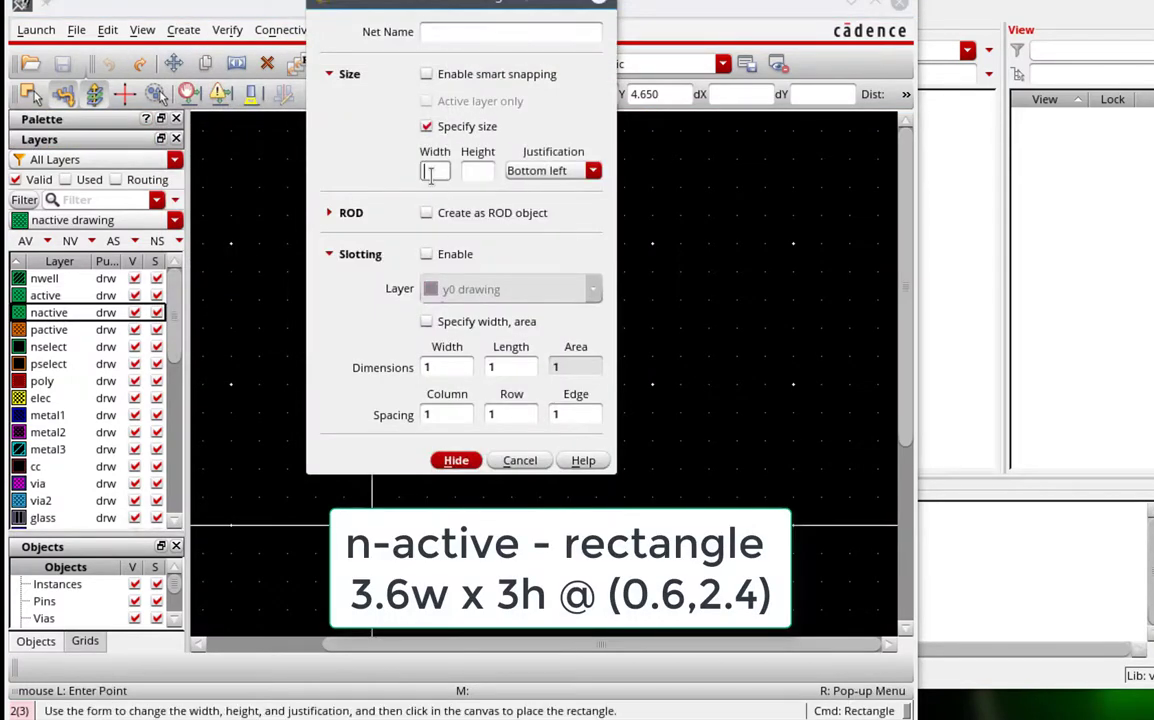
type("3.6")
key("Tab")
type("3")
left_click(423, 450)
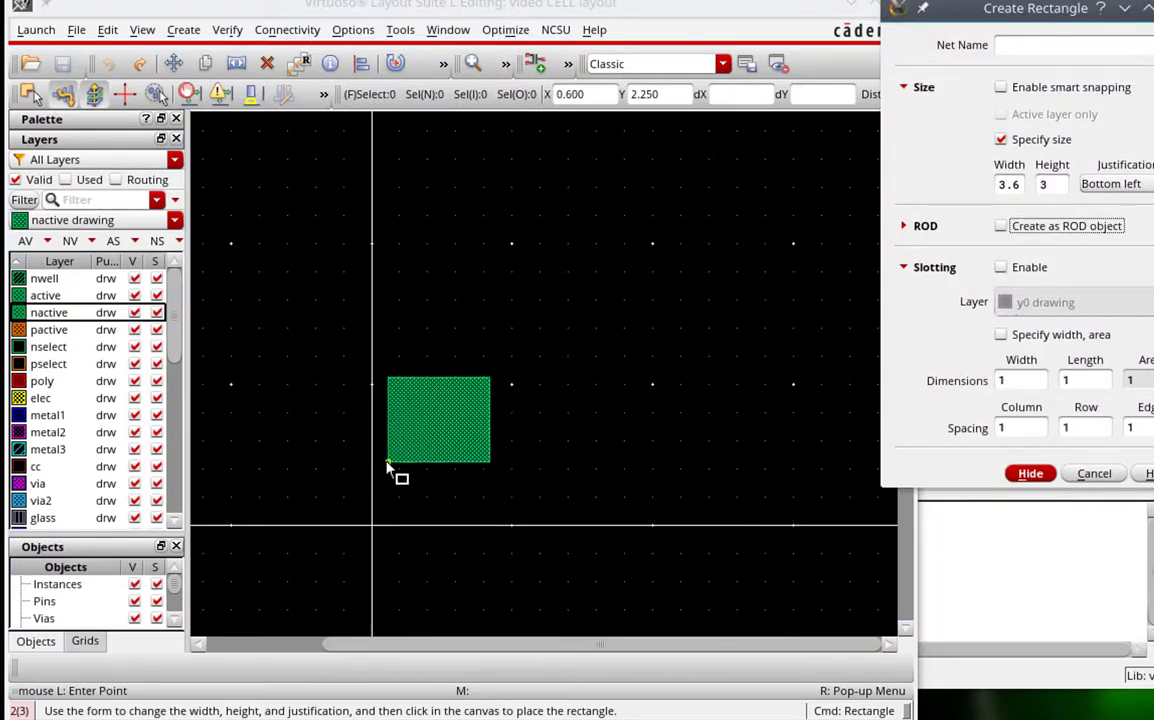
key("Escape")
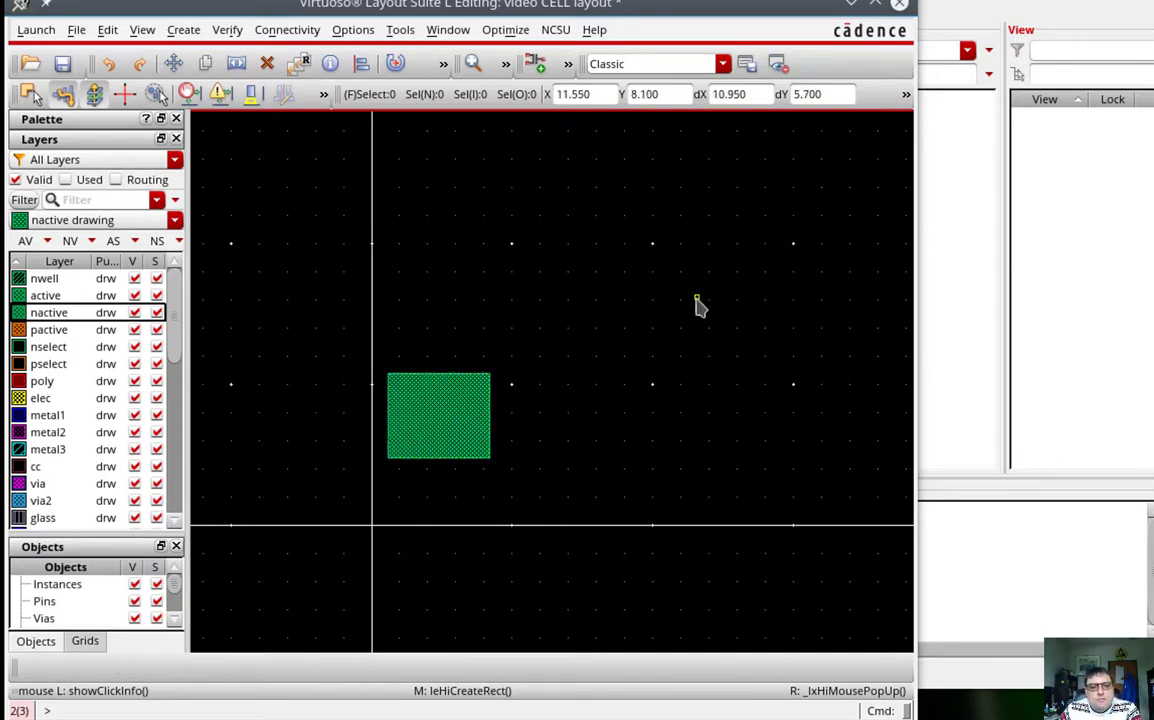
Place N_CC contact vias on the nactive rectangle.
left_click(183, 29)
left_click(205, 126)
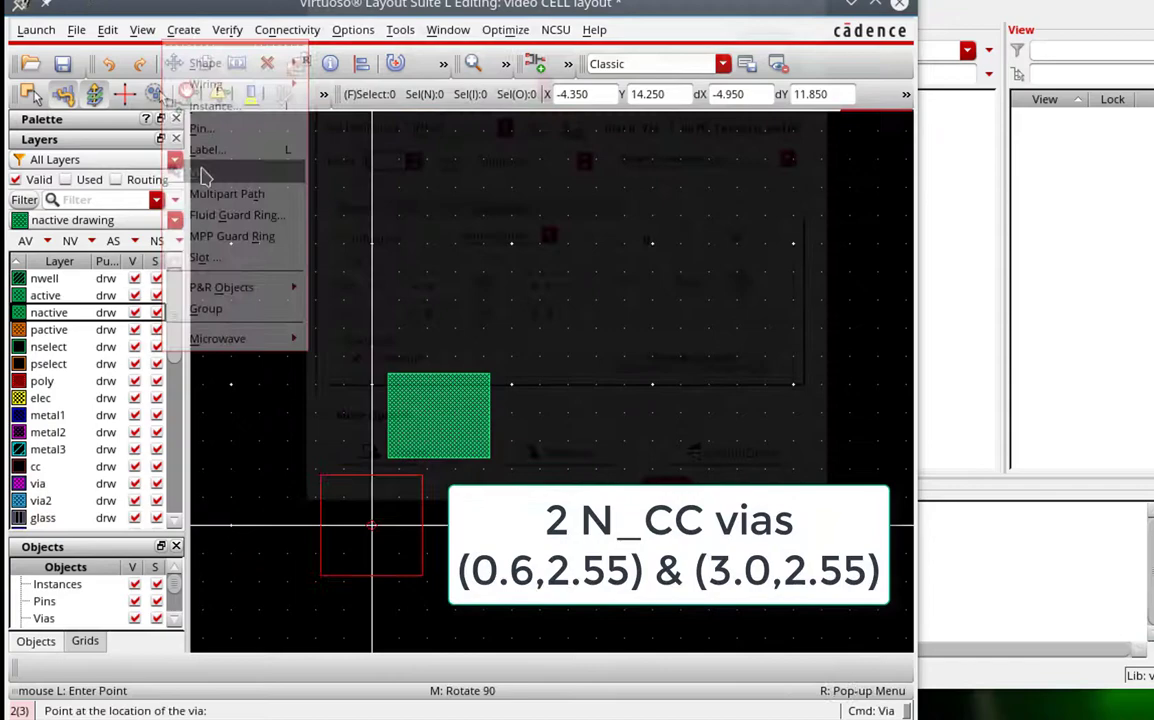
left_click(465, 127)
left_click(472, 176)
left_click(438, 415)
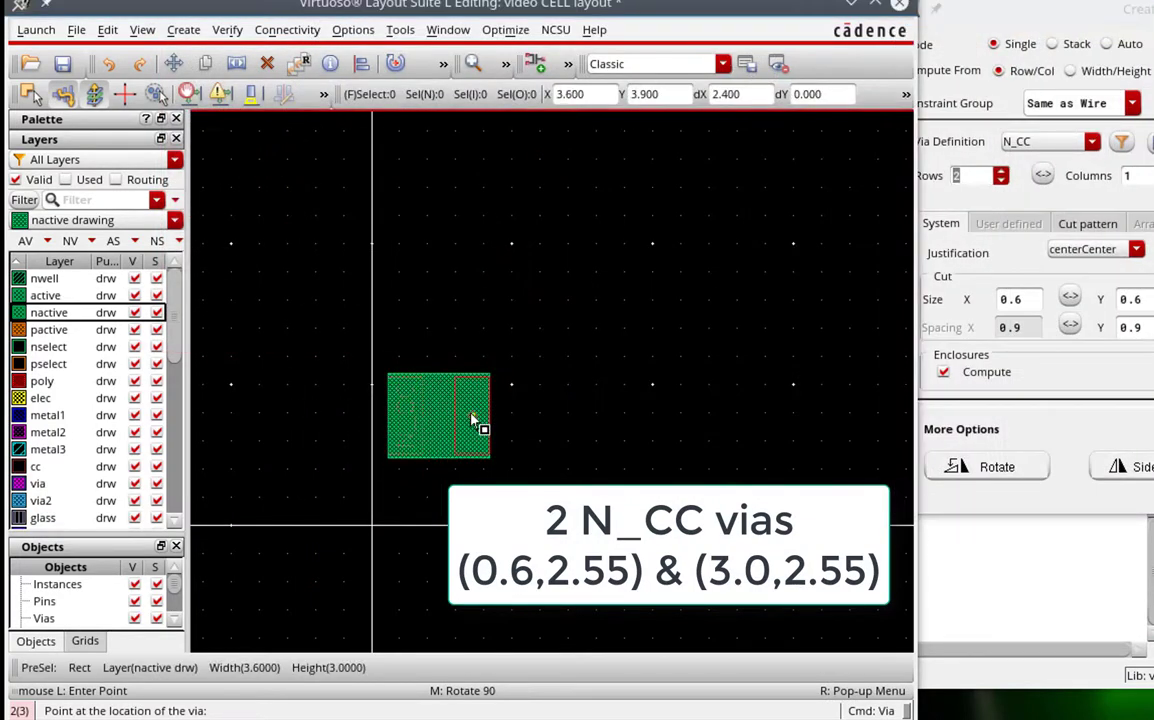
key("Escape")
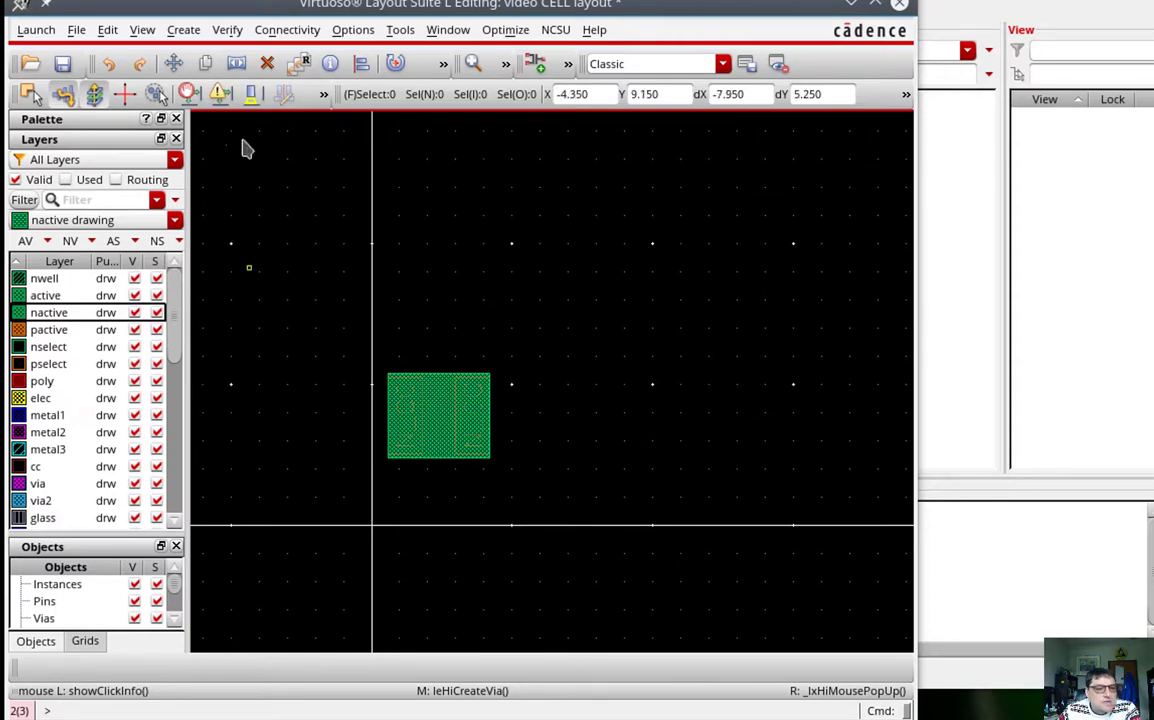
Draw a 4.8 × 6.9 nselect rectangle enclosing the nactive area and its vias.
left_click(183, 29)
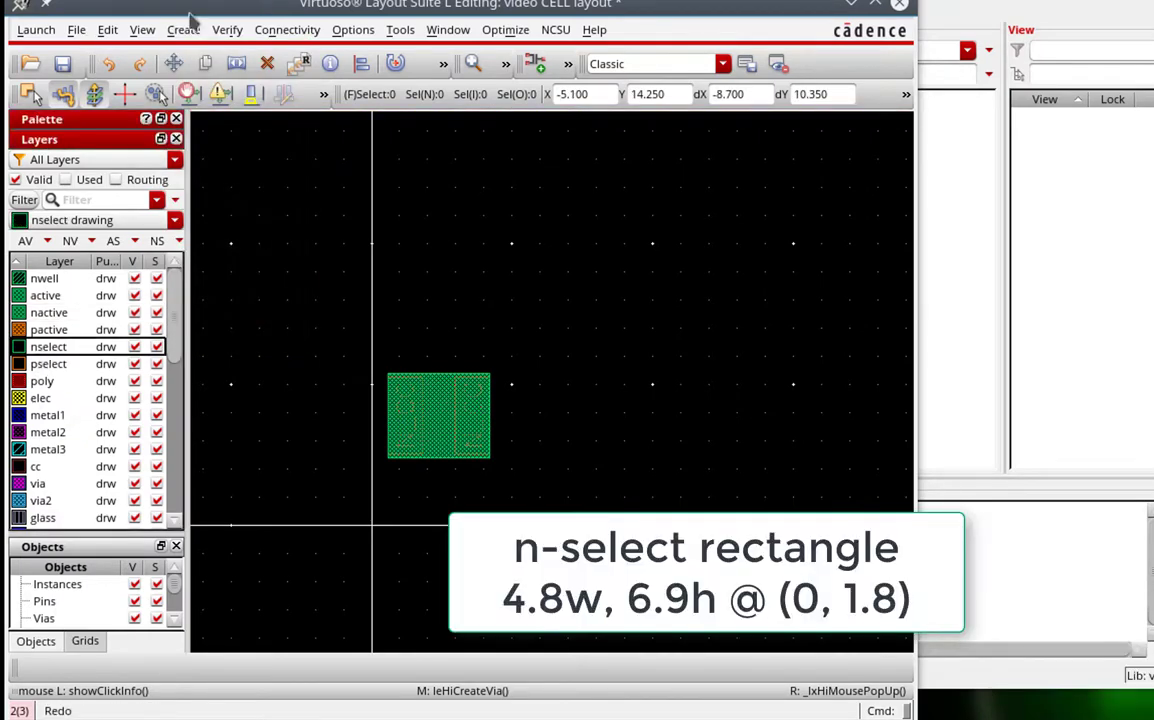
key("r")
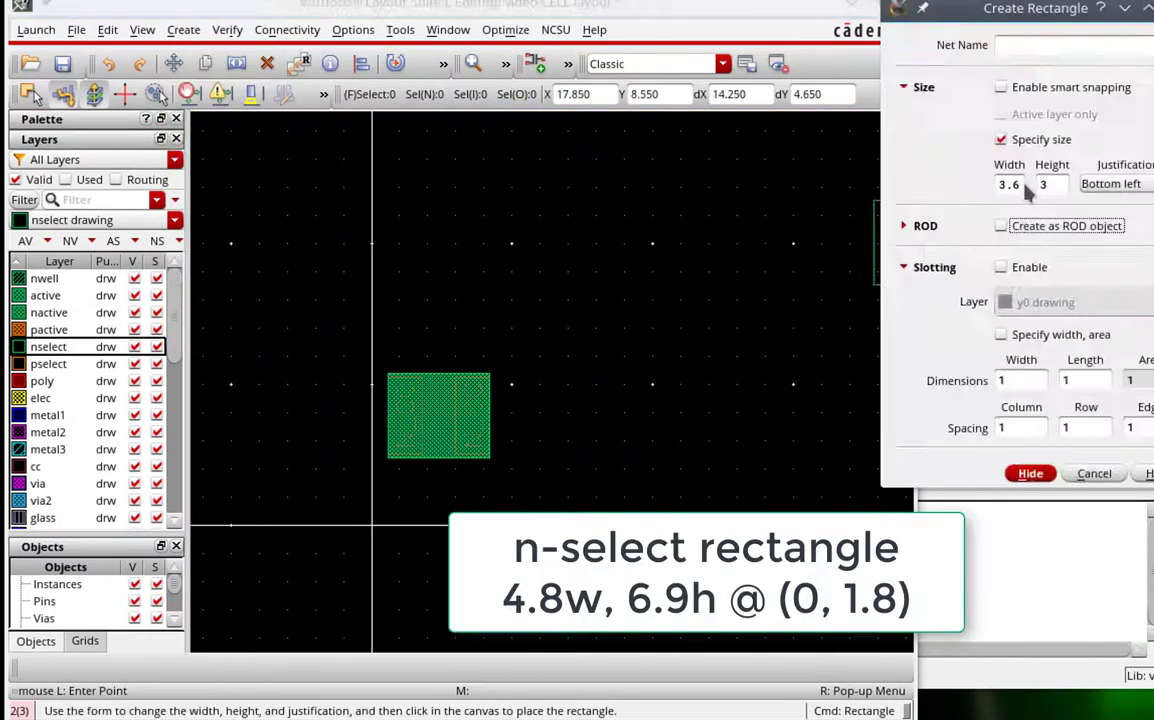
double_click(1020, 186)
type("4.8")
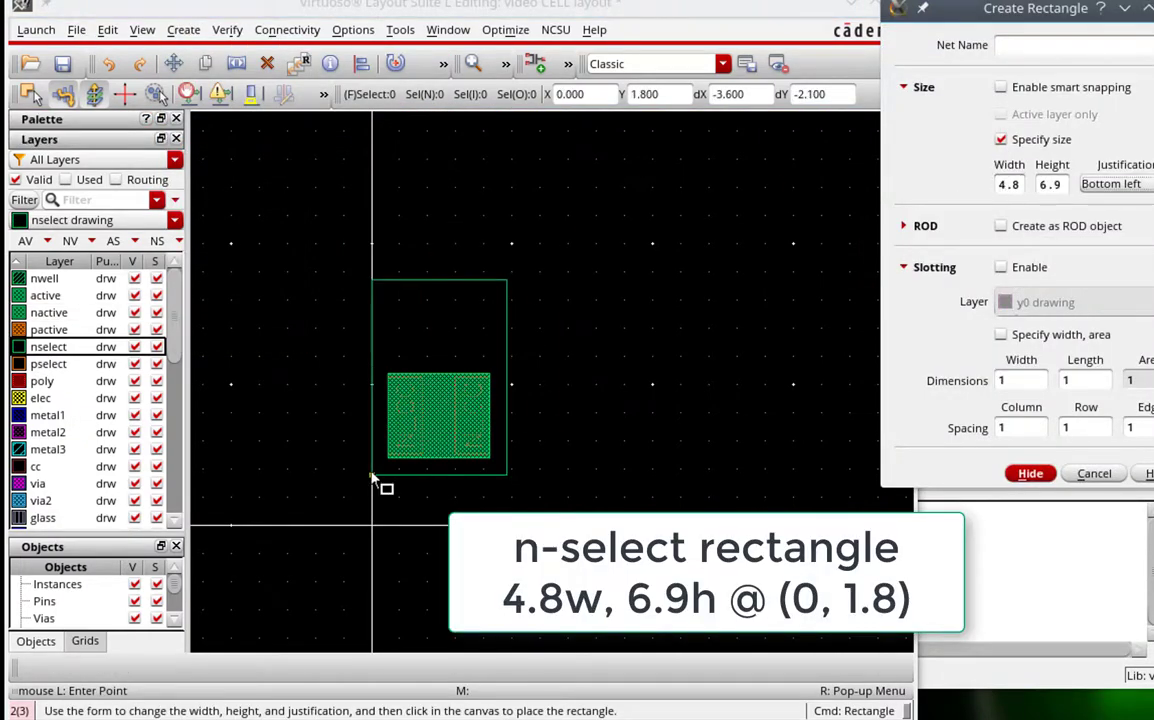
left_click(372, 478)
key("Escape")
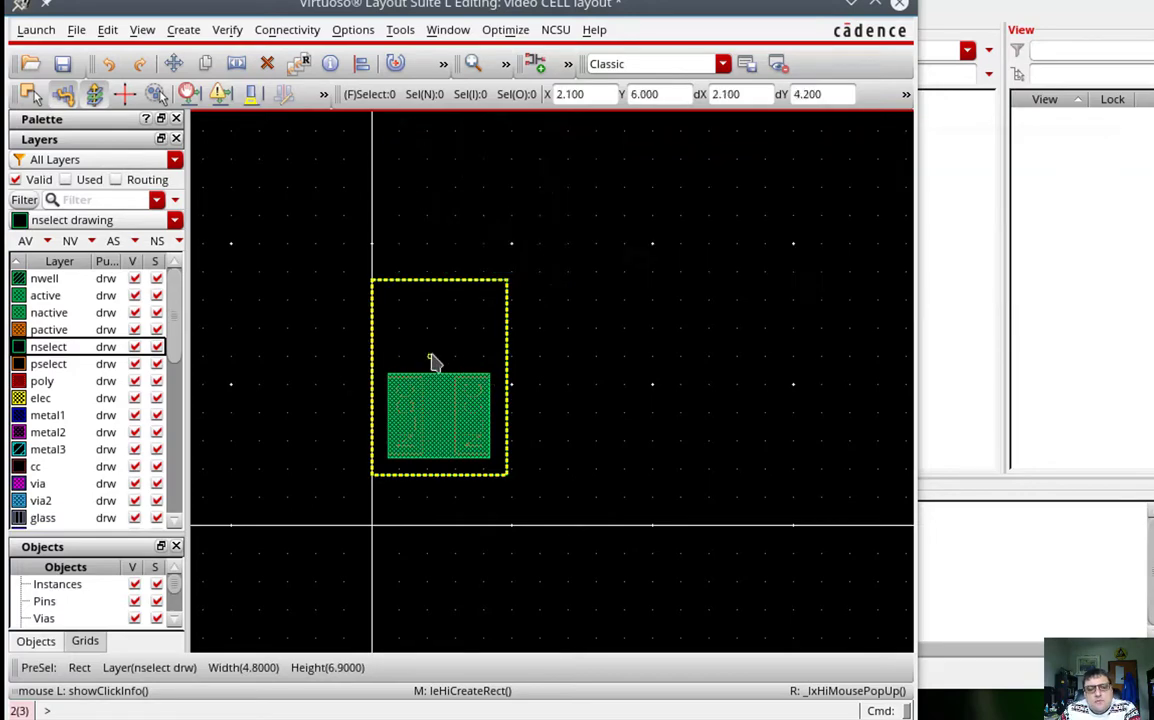
scroll(490, 360, "up", 3)
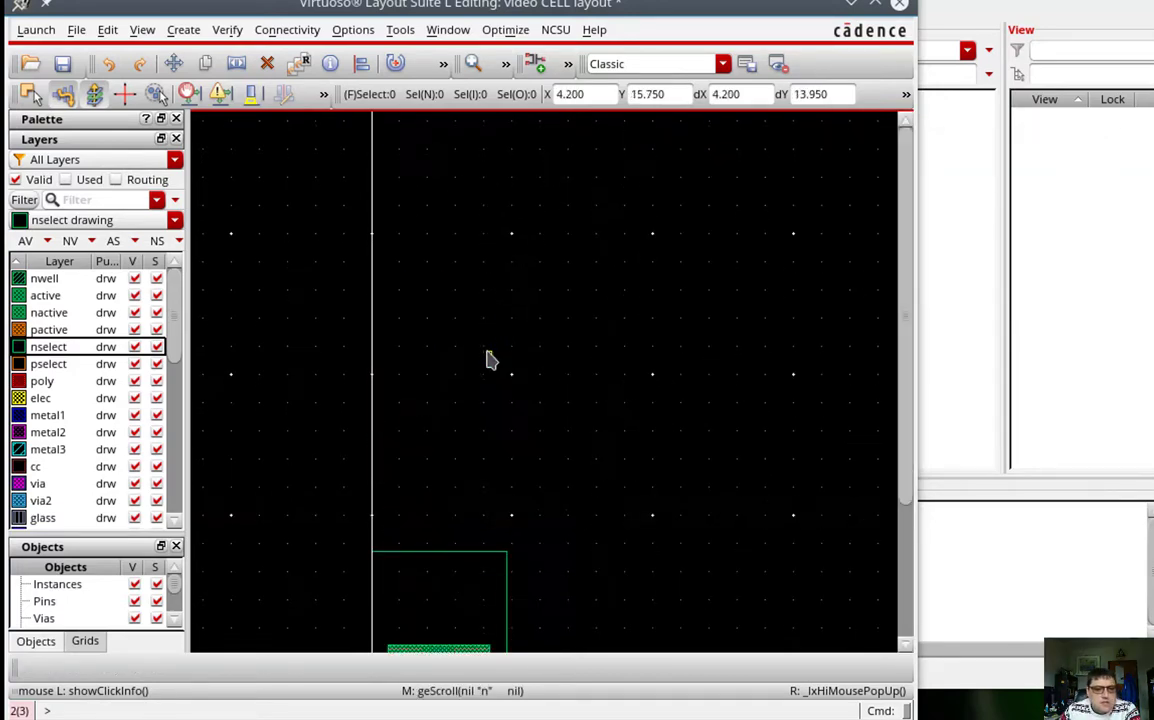
Draw a 3.6 × 6 pactive rectangle above the n-side.
left_click(48, 329)
left_click(183, 29)
left_click(345, 63)
type("3.6")
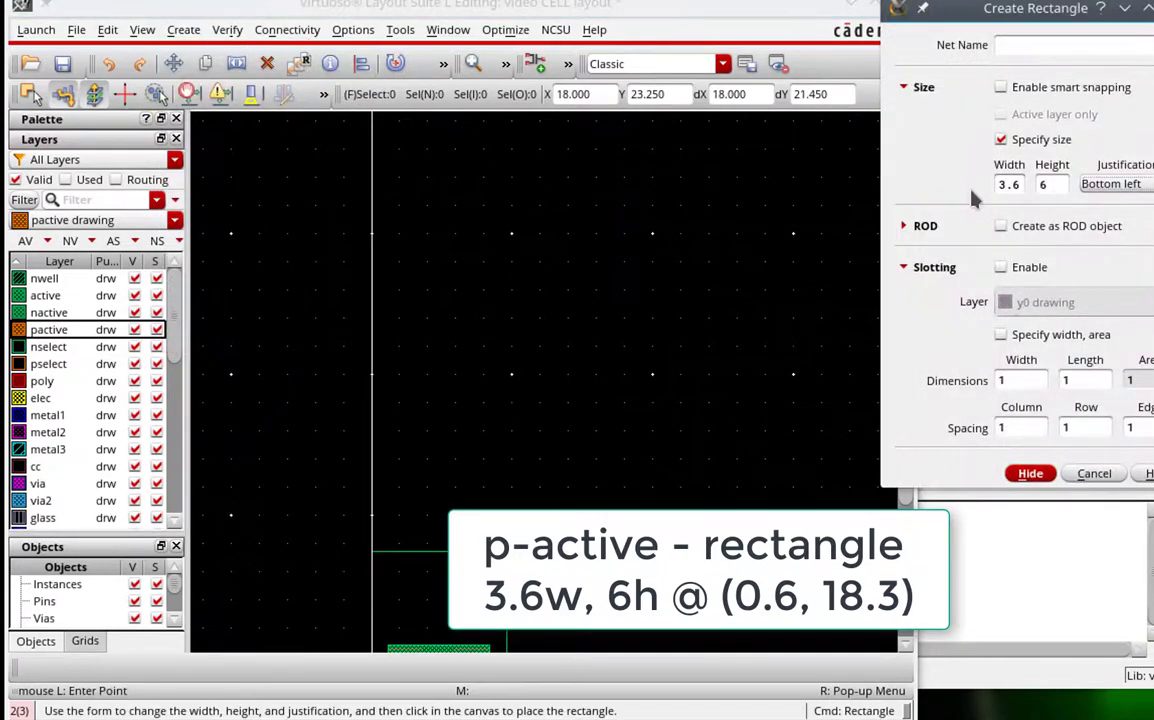
left_click(388, 283)
Surround the pactive area with a 4.8 × 11.4 pselect rectangle.
left_click(55, 364)
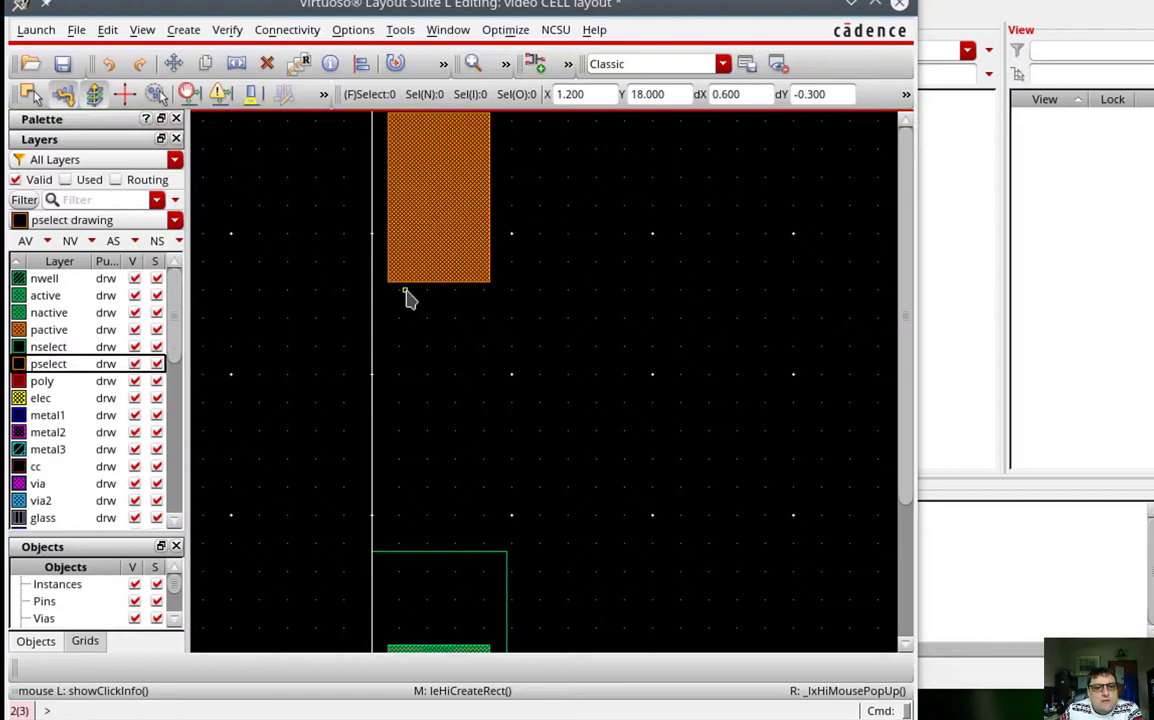
scroll(407, 298, "up", 1)
left_click(183, 29)
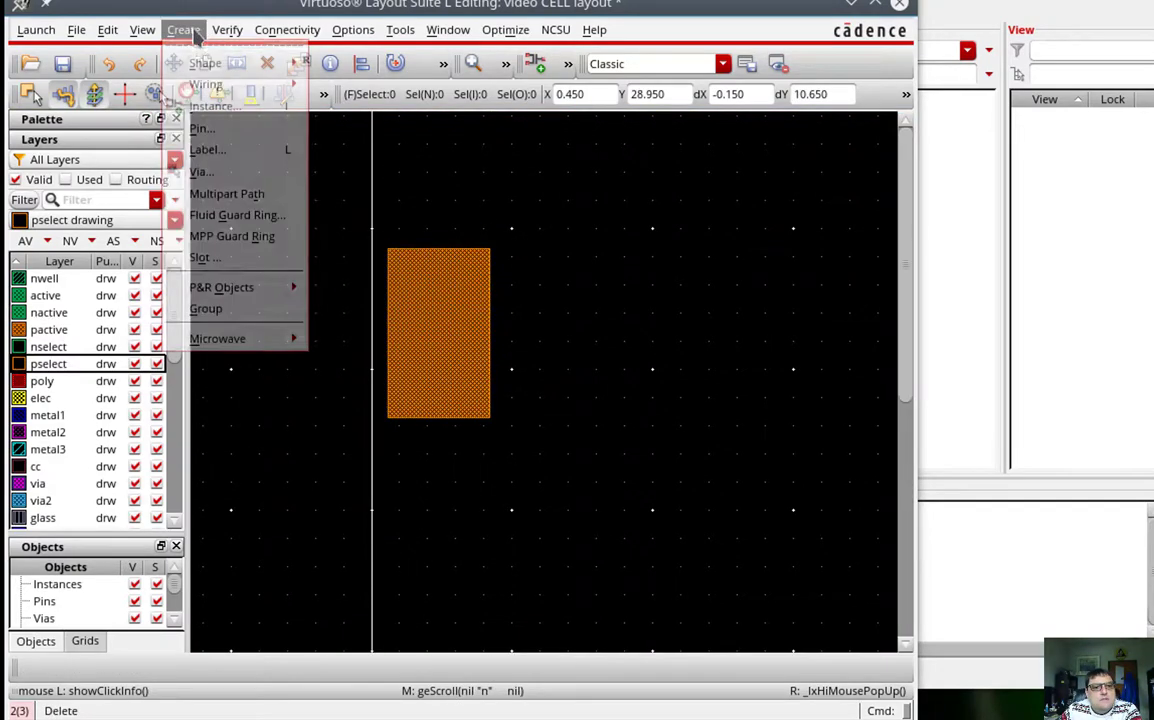
mouse_move(205, 62)
left_click(340, 72)
type("4.8")
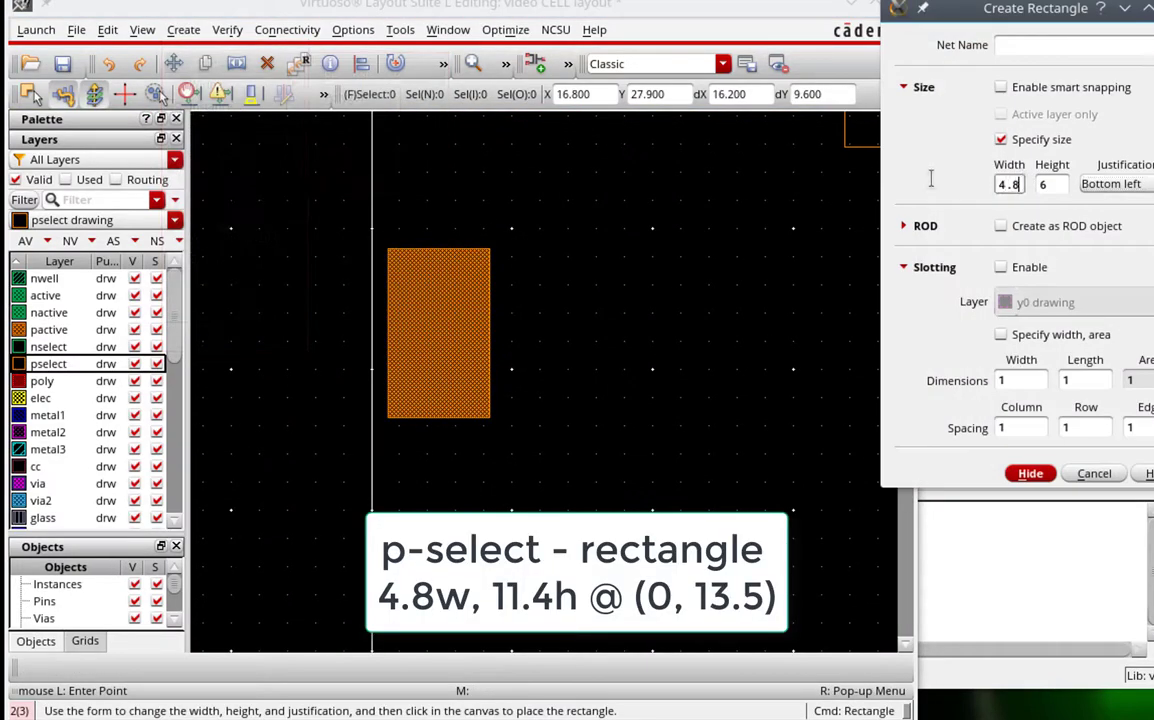
key("Tab")
type("11.4")
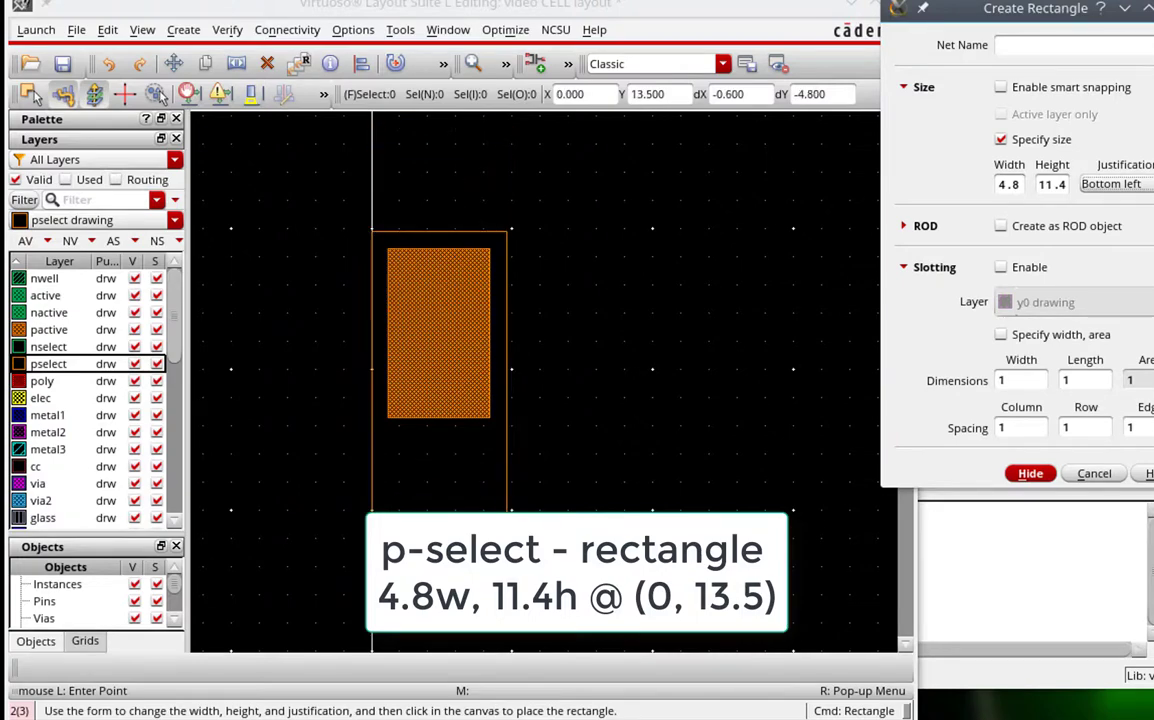
left_click(372, 551)
key("Escape")
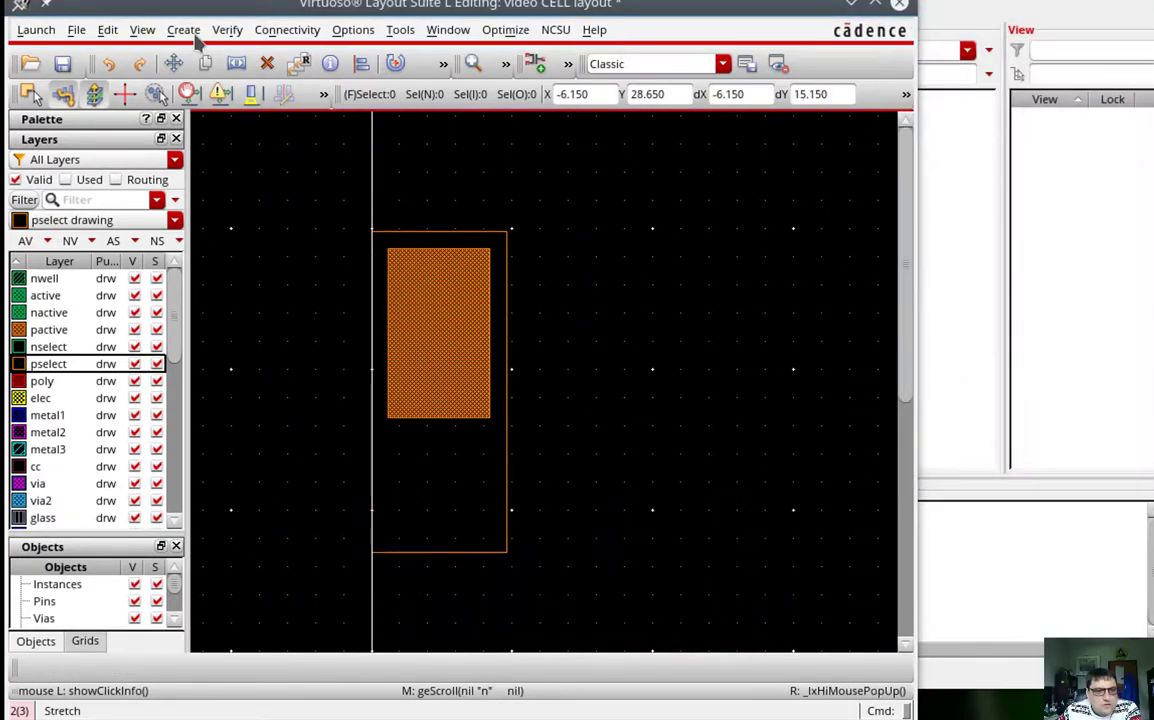
Start a P_CC contact via for the pactive rectangle.
key("c")
key("o")
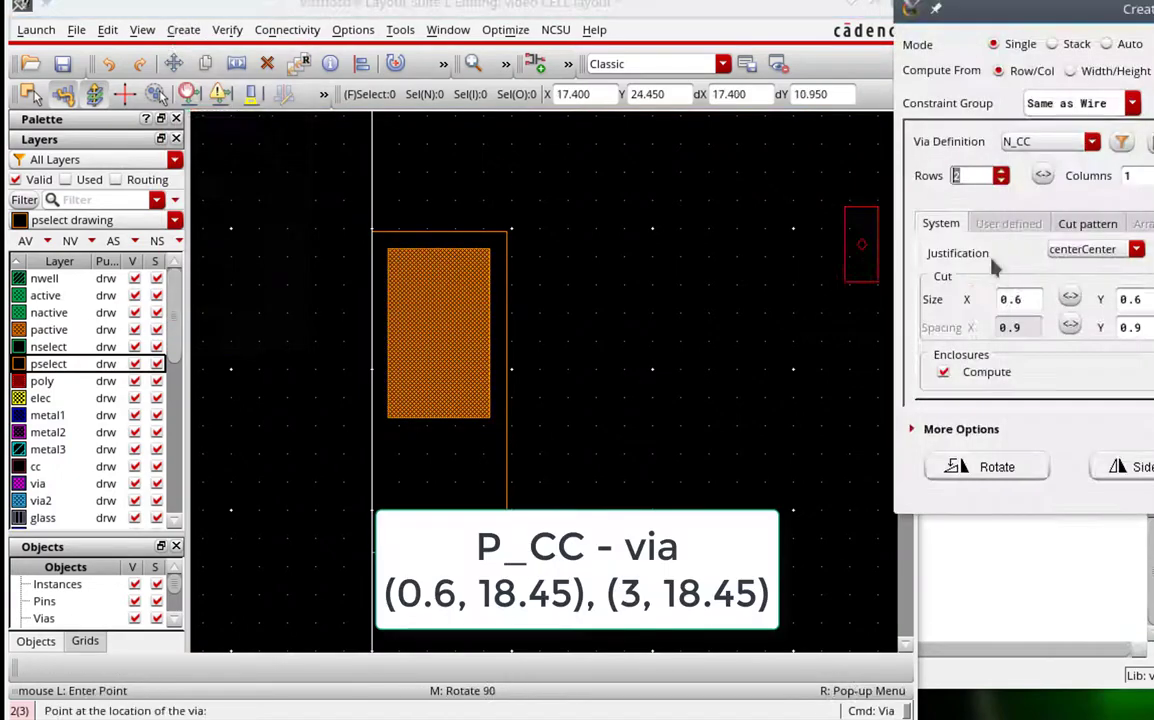
left_click(1092, 141)
left_click(979, 224)
scroll(405, 340, "up", 1, "ctrl")
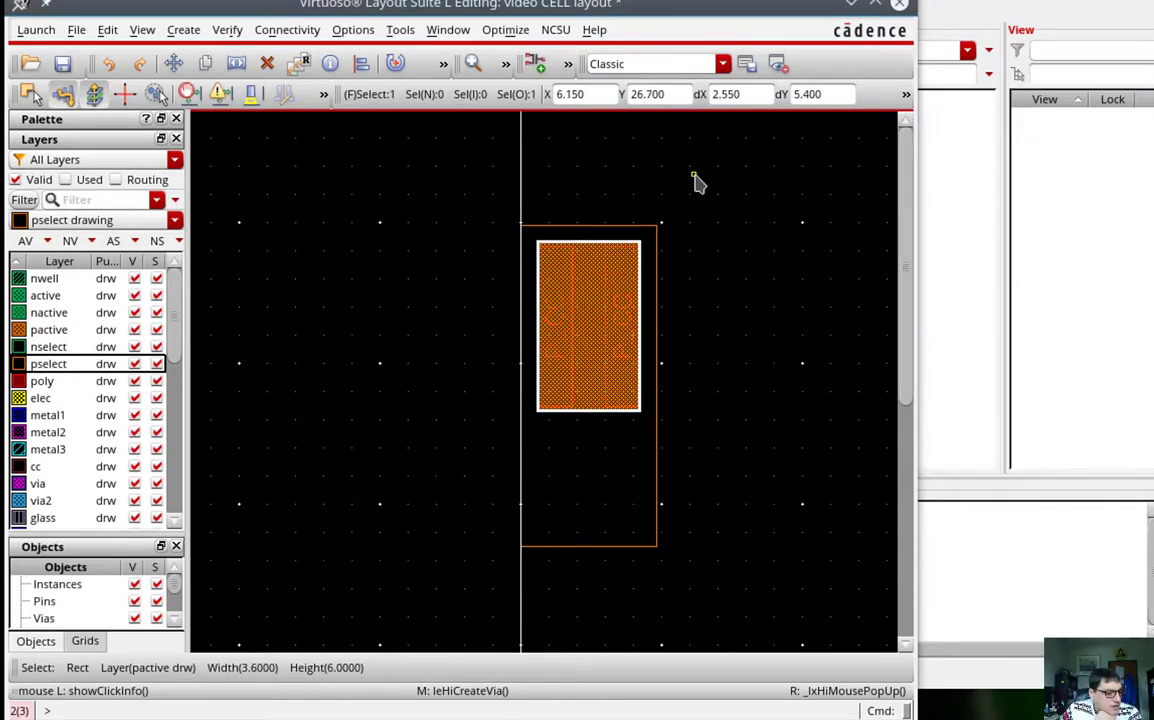
Draw a 7.8 × 16.95 nwell rectangle around the p-side at (-1.5, 11.85).
left_click(183, 29)
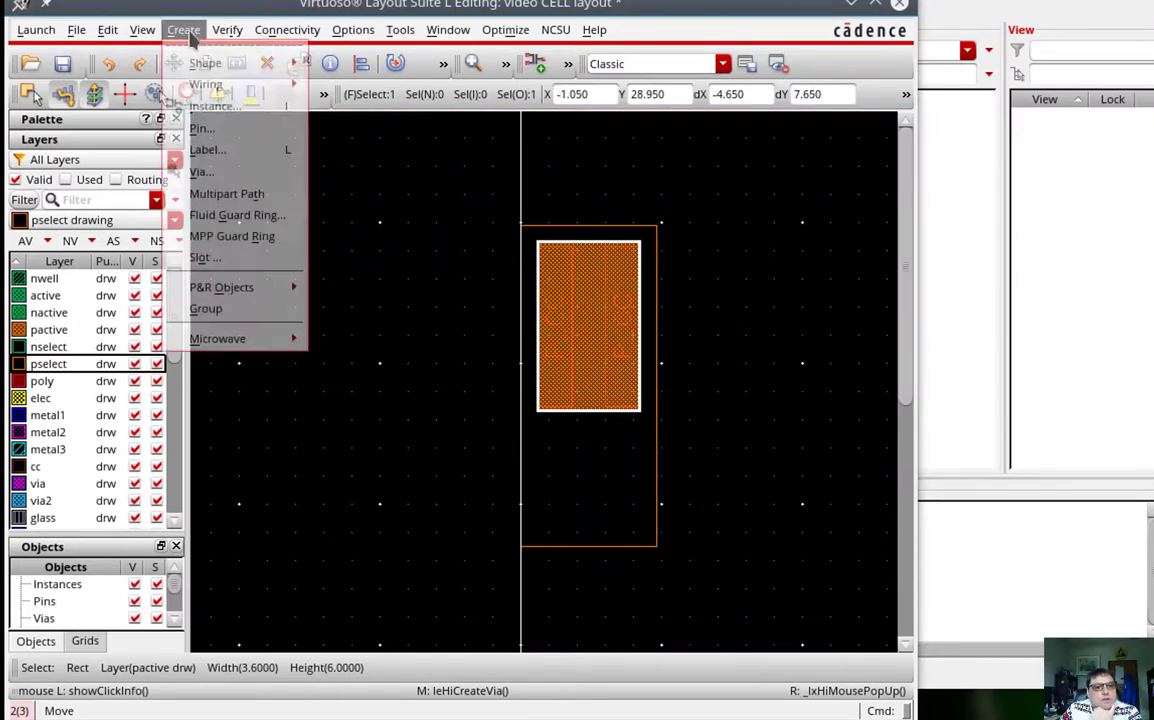
left_click(44, 278)
key("r")
double_click(995, 185)
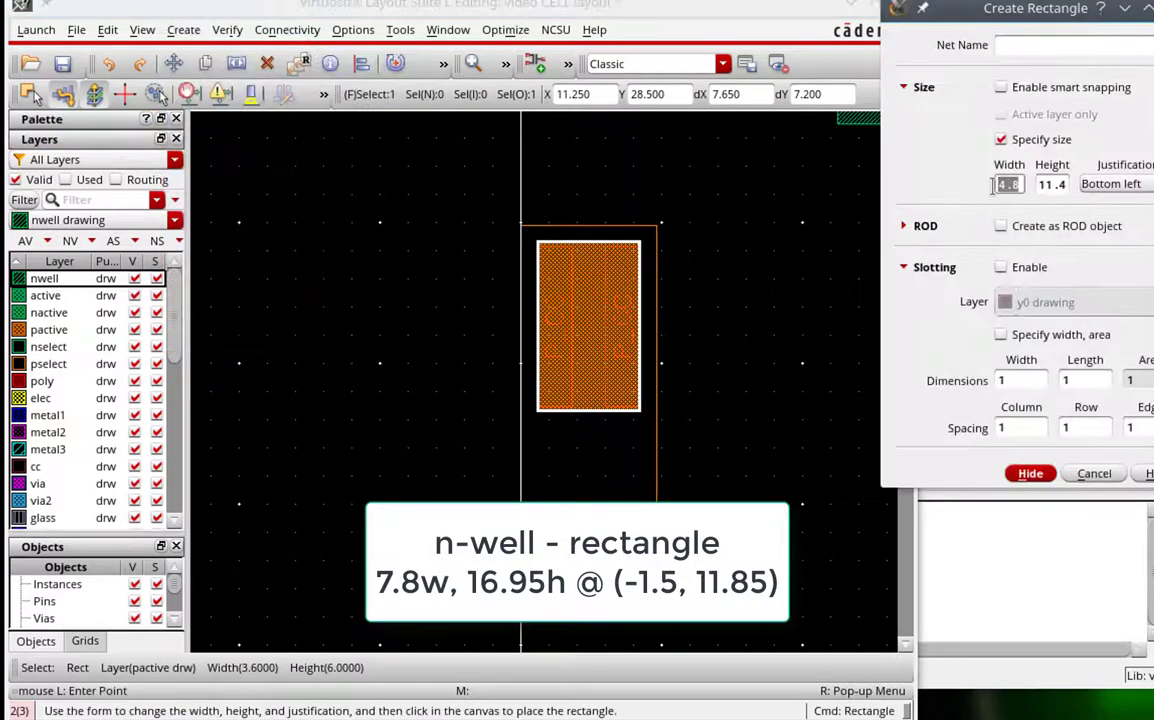
type("7.8")
key("Tab")
type("16.95")
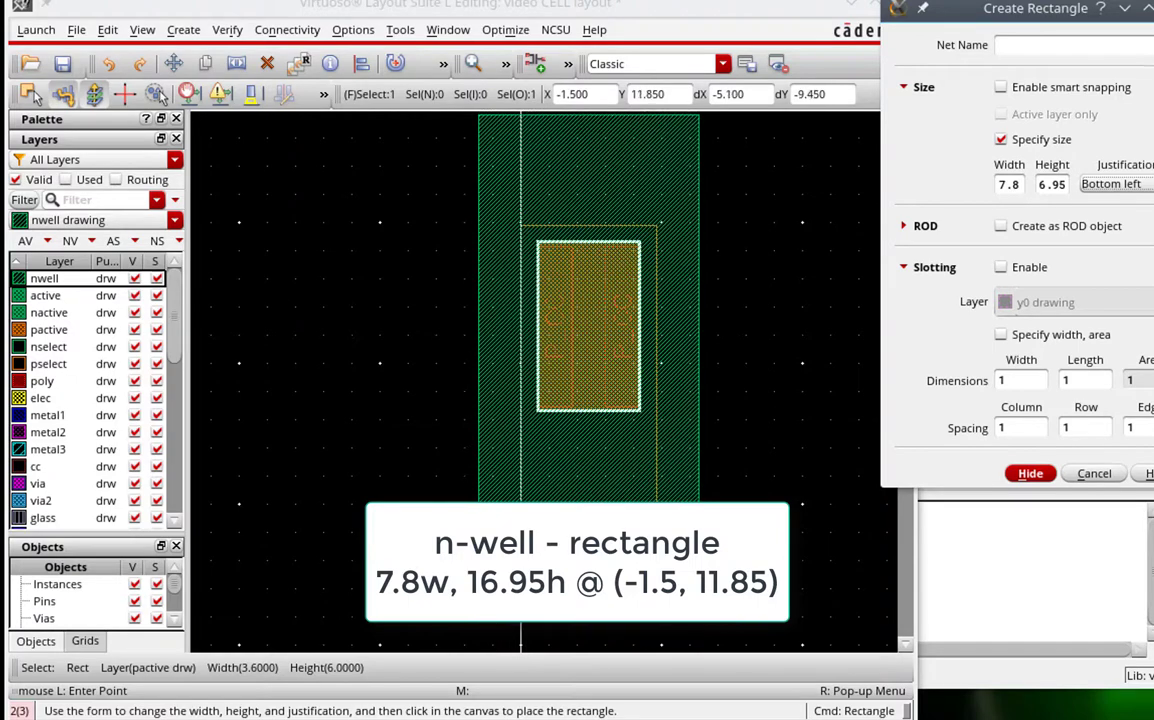
left_click(478, 592)
key("Escape")
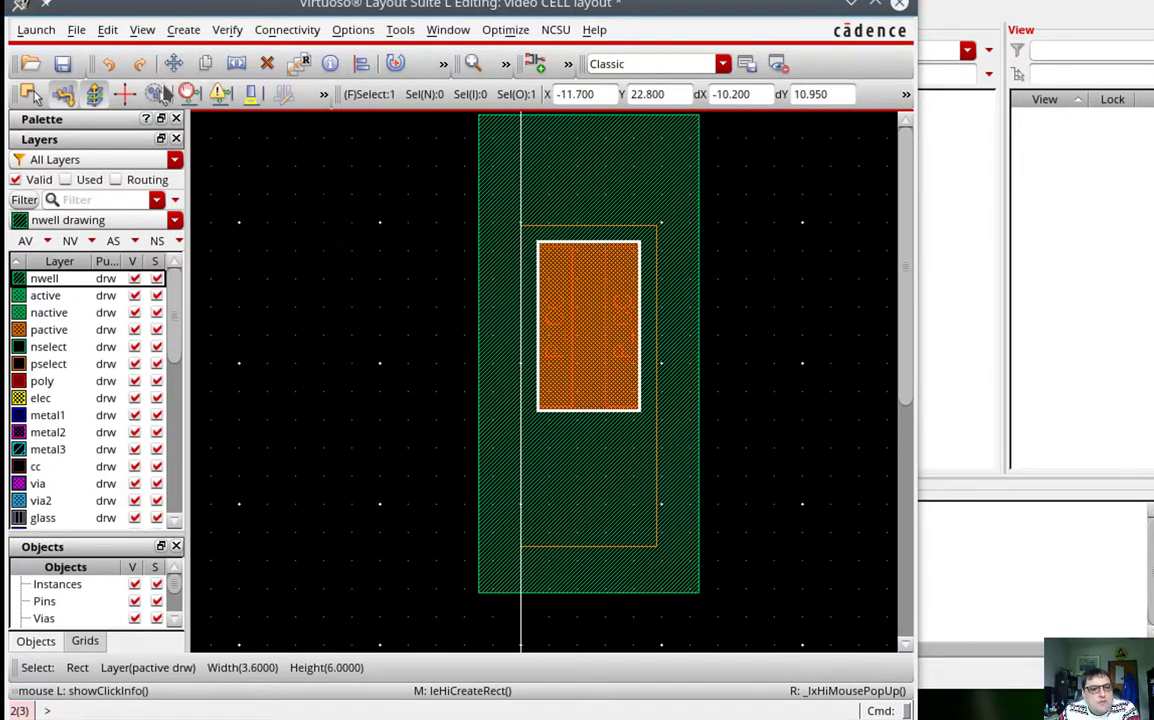
Draw a 7.2 × 2.4 metal1 rail across the top of the n-well.
left_click(46, 415)
left_click(188, 31)
mouse_move(260, 62)
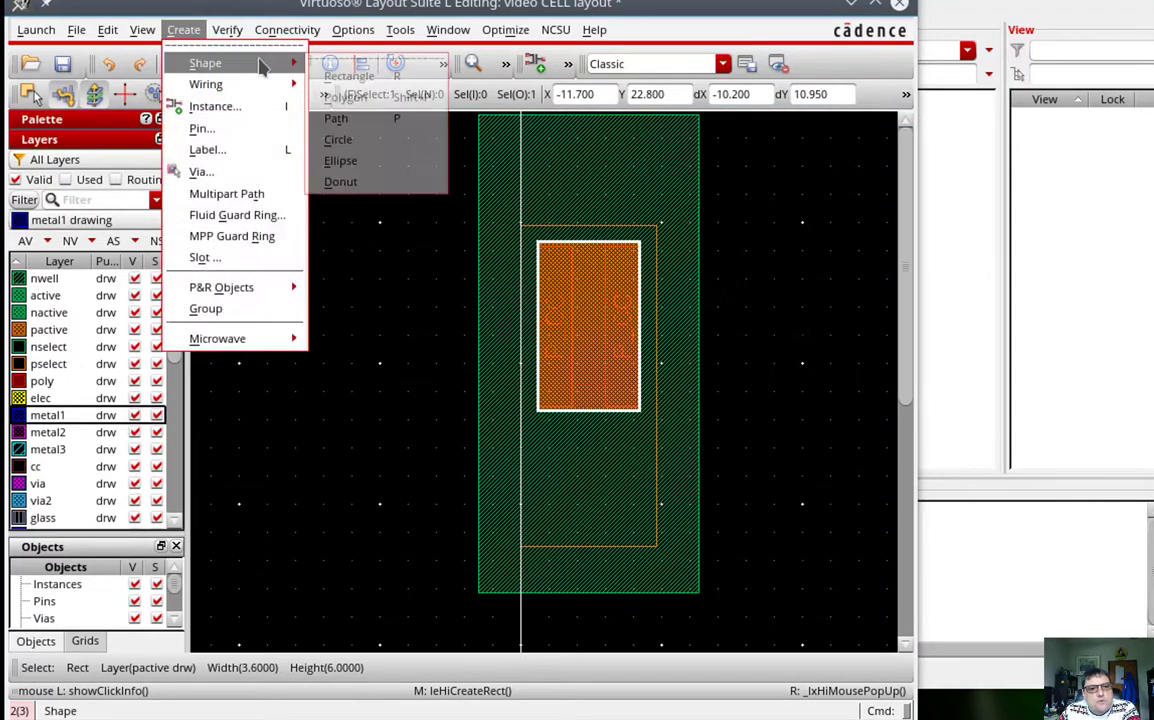
left_click(365, 81)
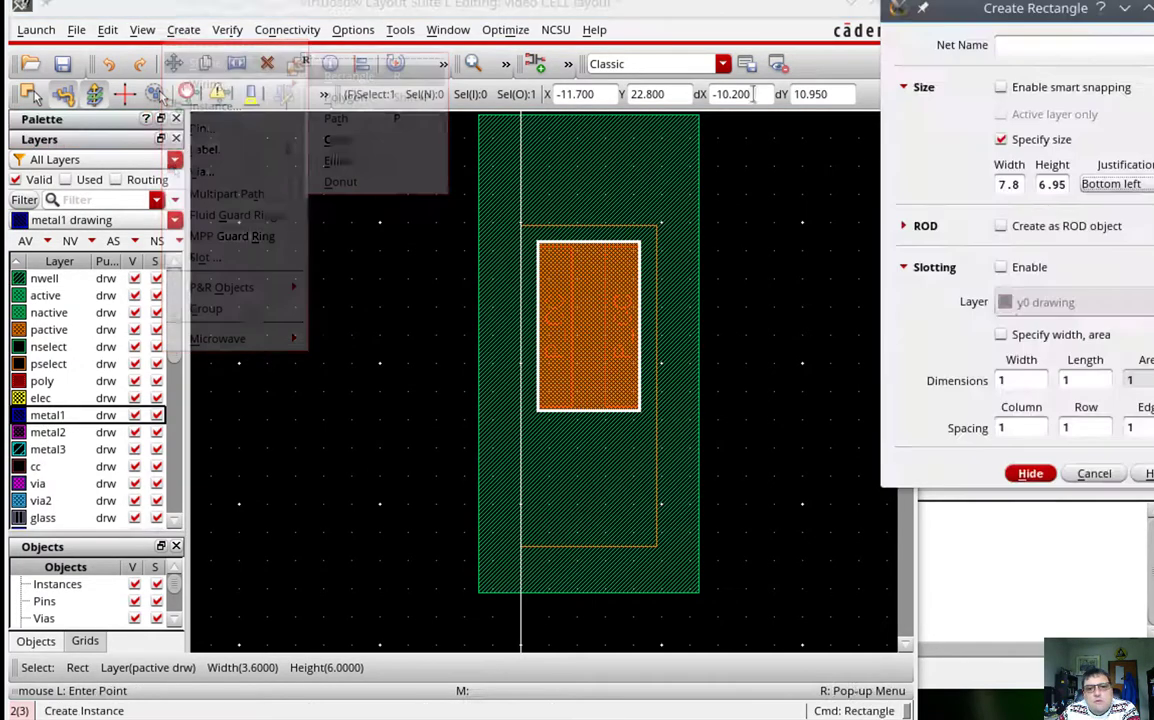
double_click(1007, 184)
type("6")
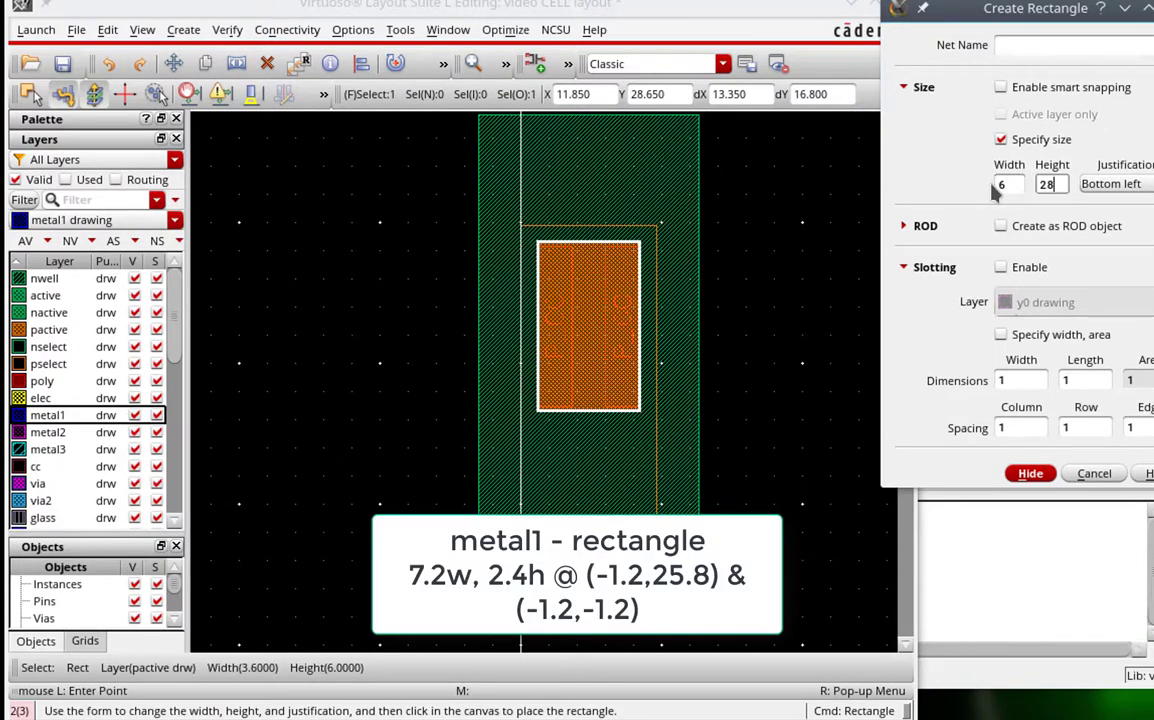
double_click(1007, 184)
type("7.2")
key("Tab")
type("2.4")
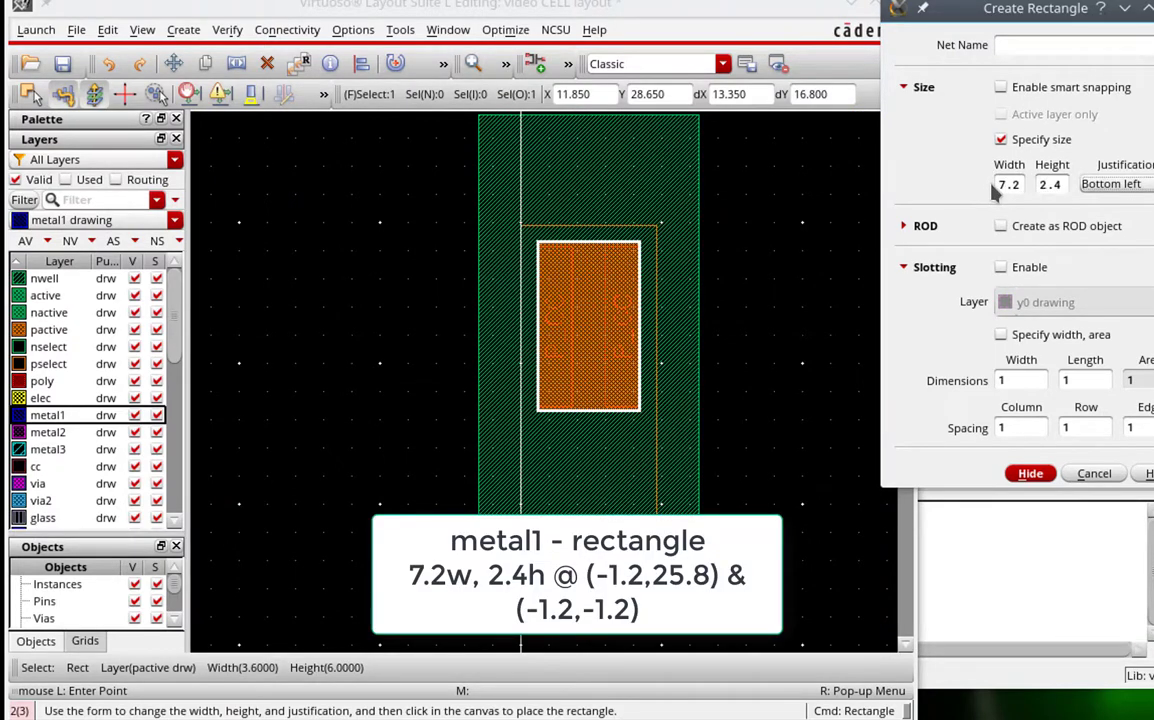
left_click(487, 201)
key("Escape")
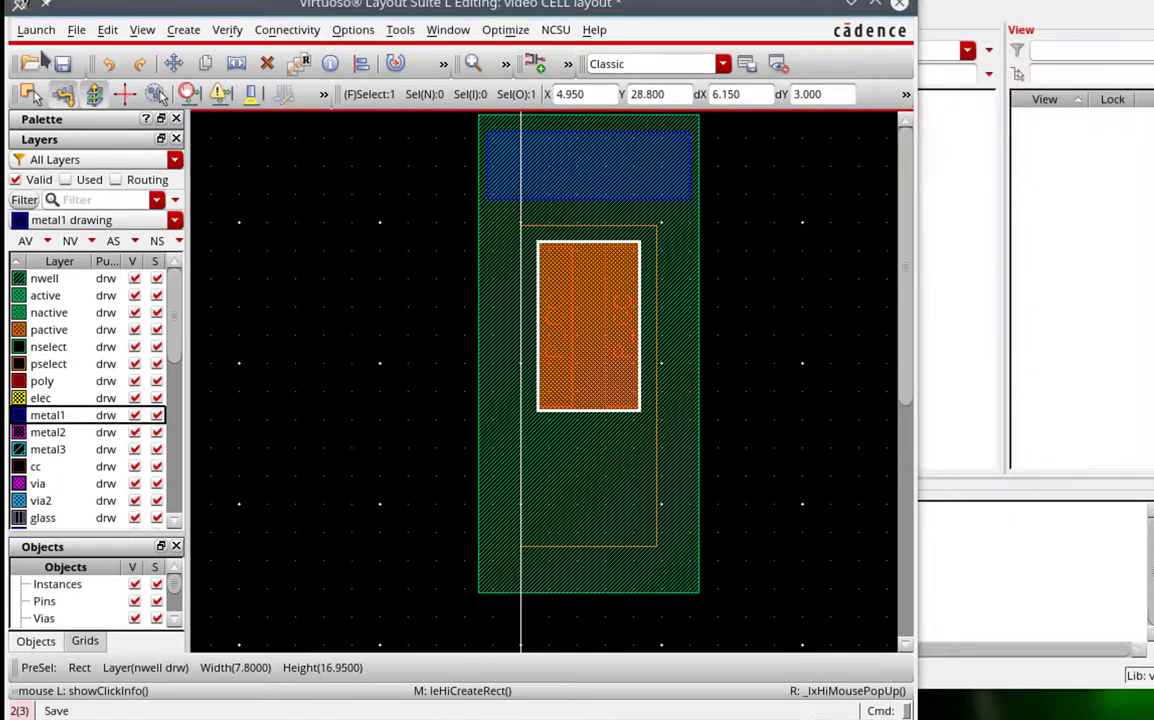
Place a second 7.2 × 2.4 metal1 rail below the bottom transistor.
left_click(183, 29)
left_click(348, 75)
scroll(490, 594, "down", 5)
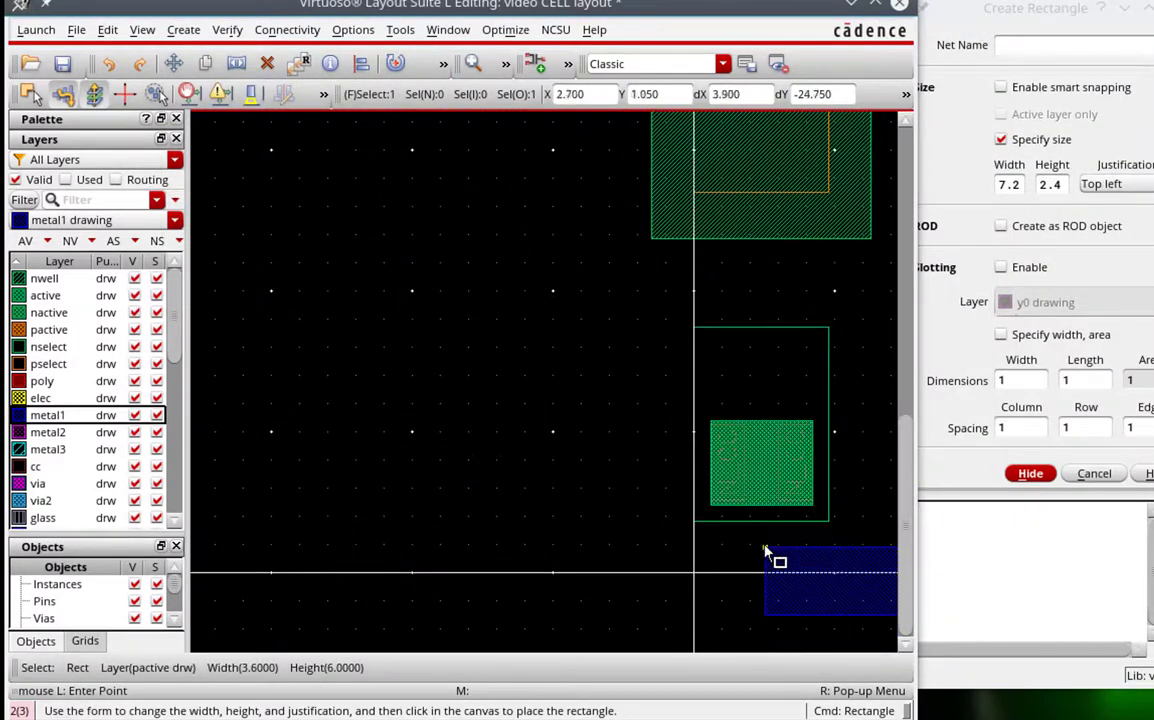
scroll(655, 560, "down", 2)
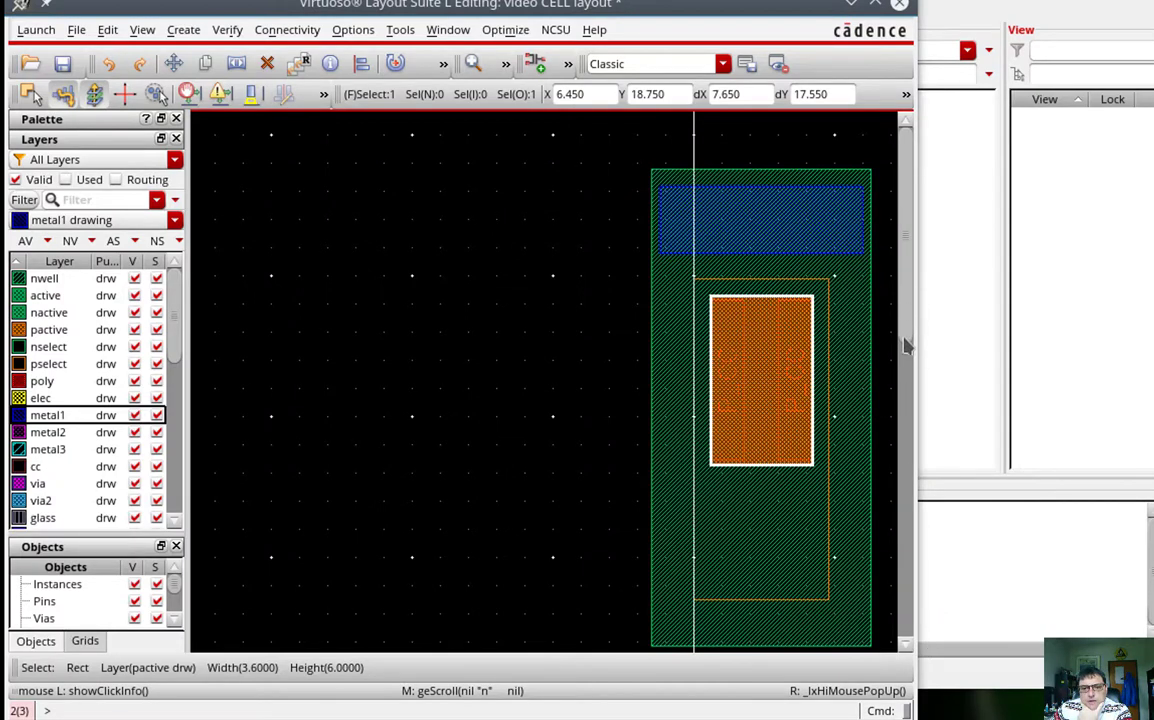
left_click_drag(905, 345, 928, 260)
Configure an NTAP via with 3 columns and bring it over the top metal1 rail.
key("s")
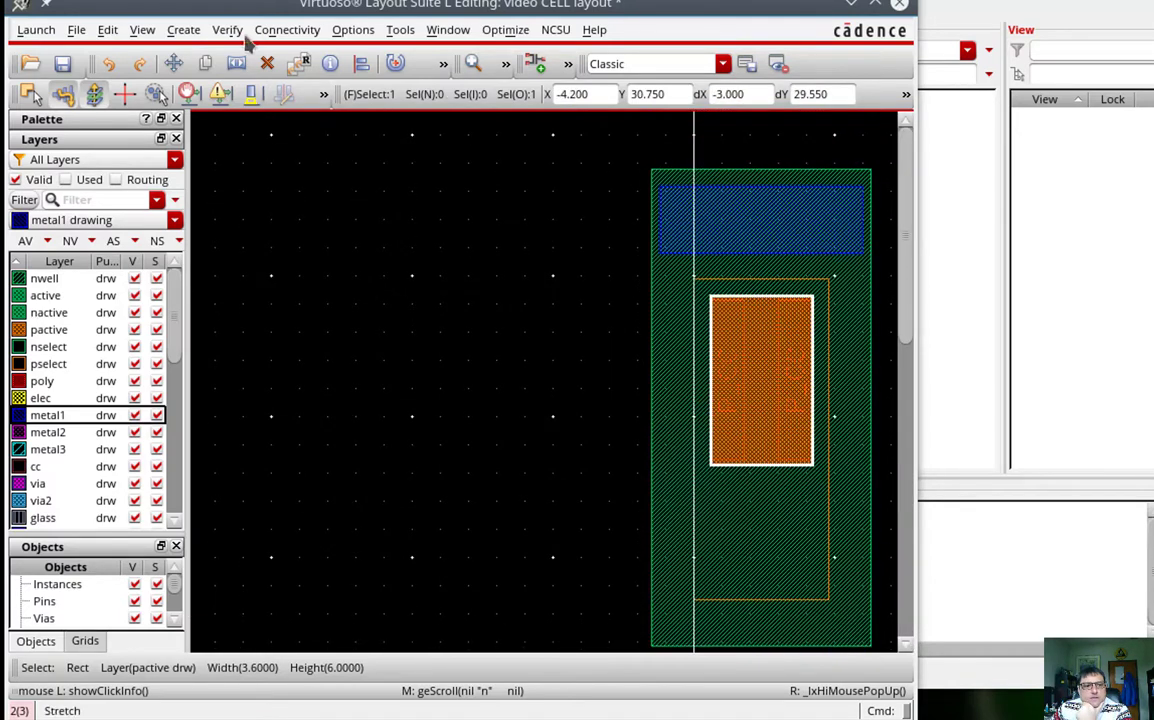
left_click(184, 30)
left_click(190, 170)
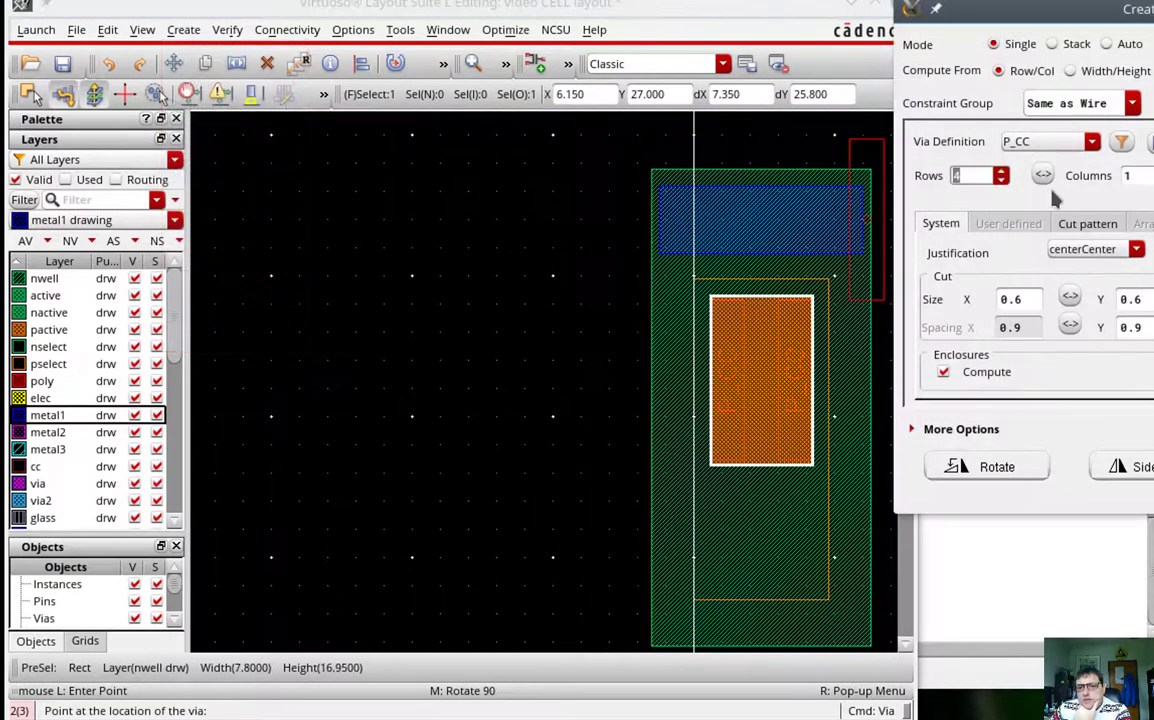
left_click(1082, 142)
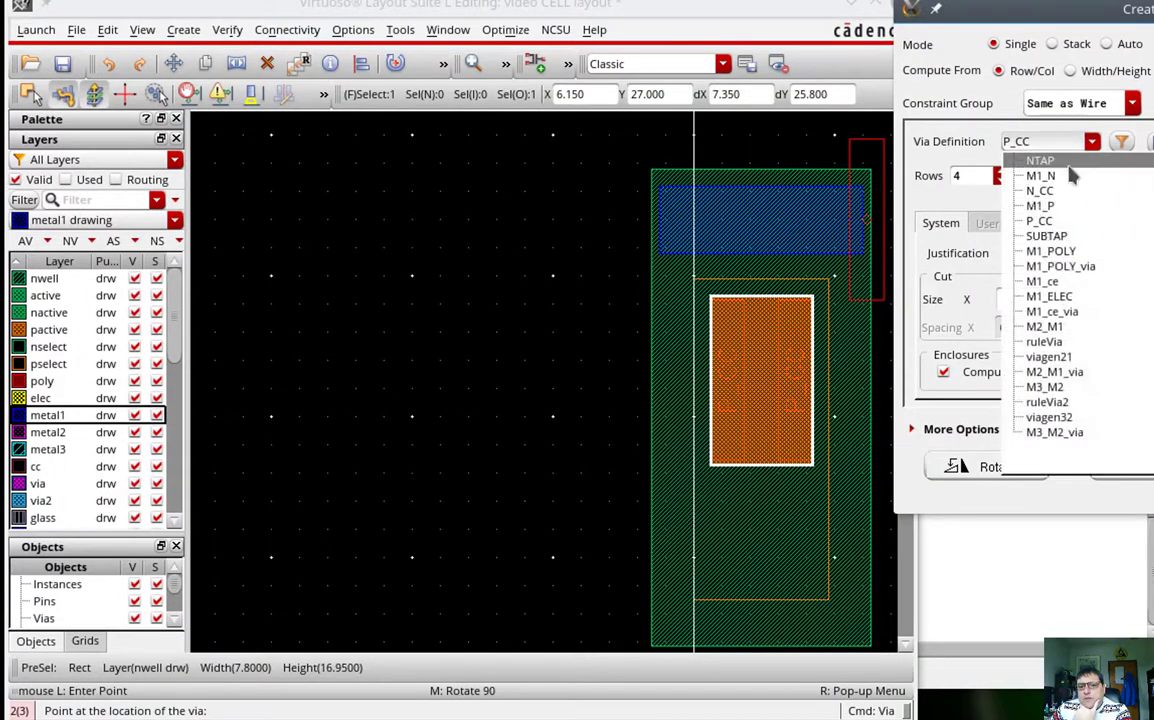
left_click(1042, 161)
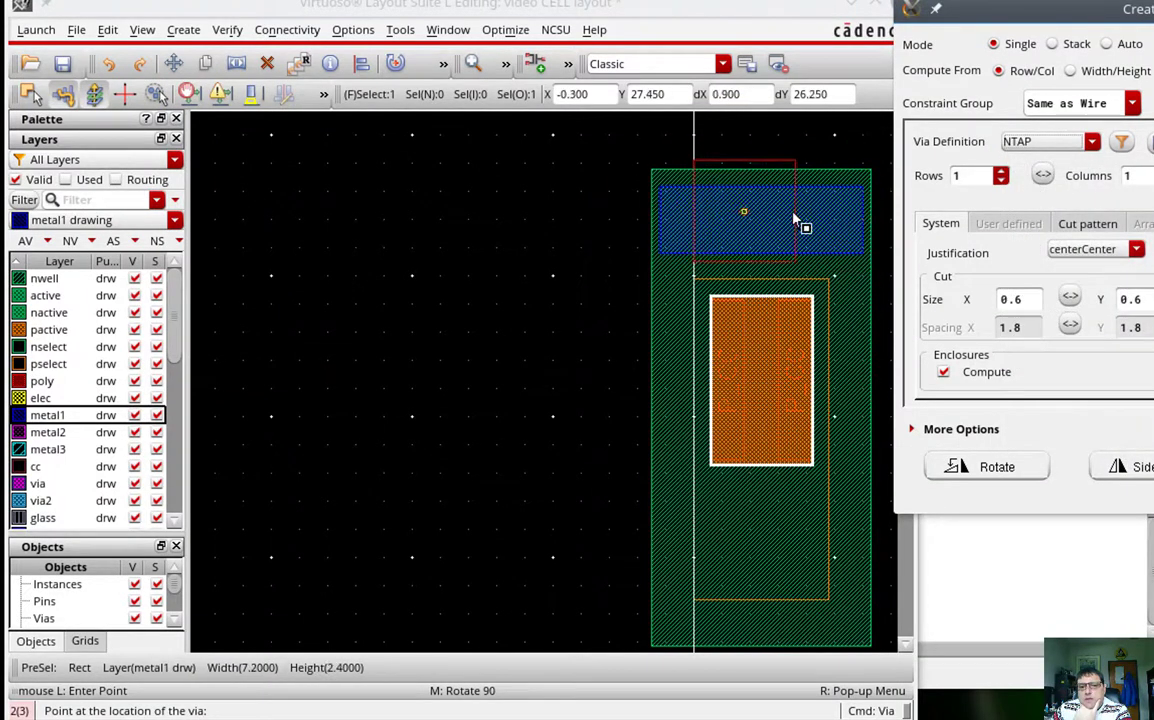
left_click(1033, 143)
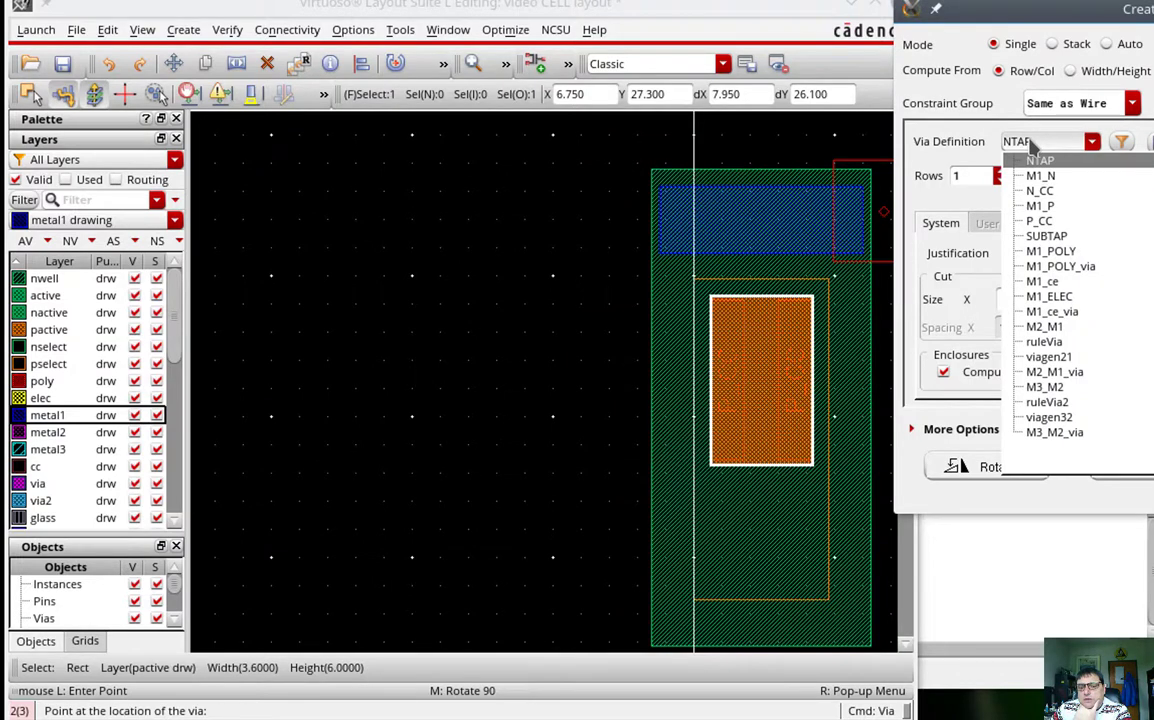
left_click(1030, 143)
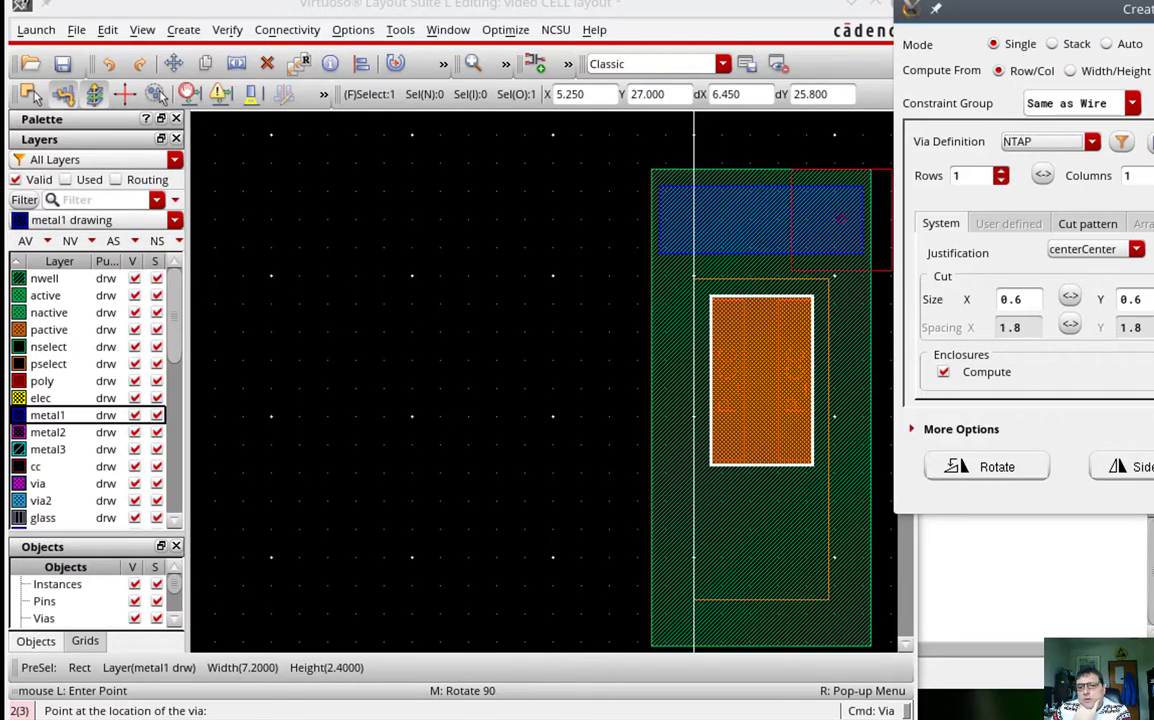
type("3")
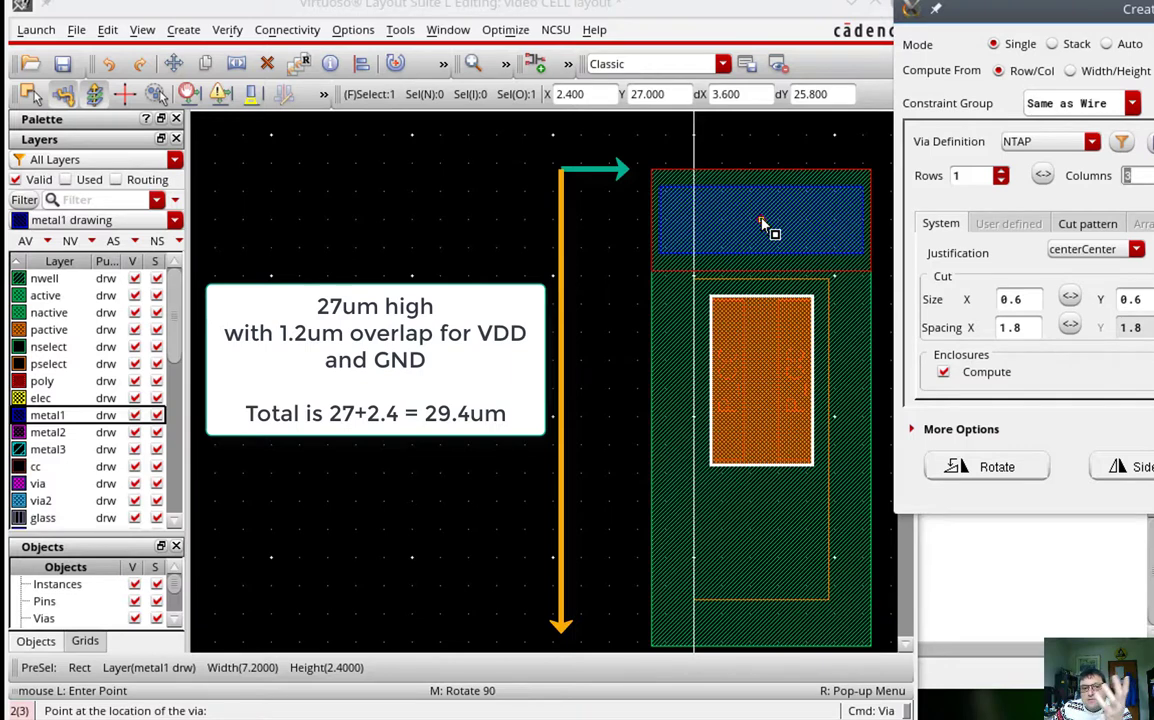
left_click(762, 228)
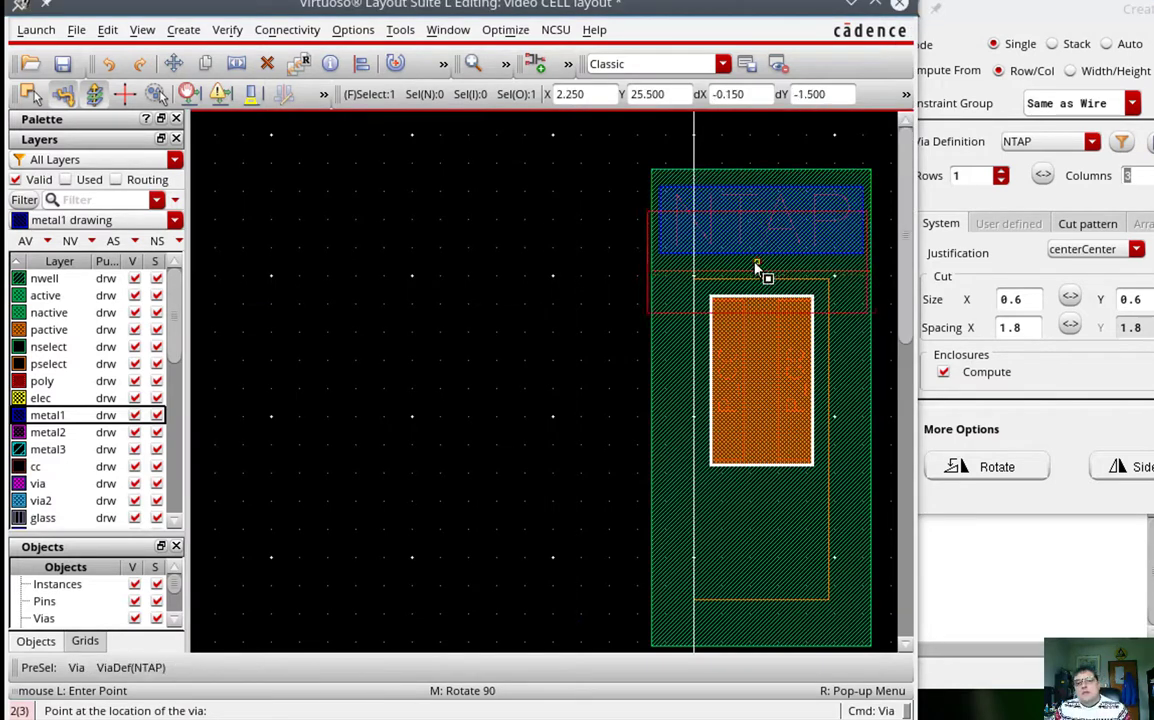
Drop the NTAP via on the top rail and a SUBTAP via on the bottom rail.
left_click(757, 268)
key("Escape")
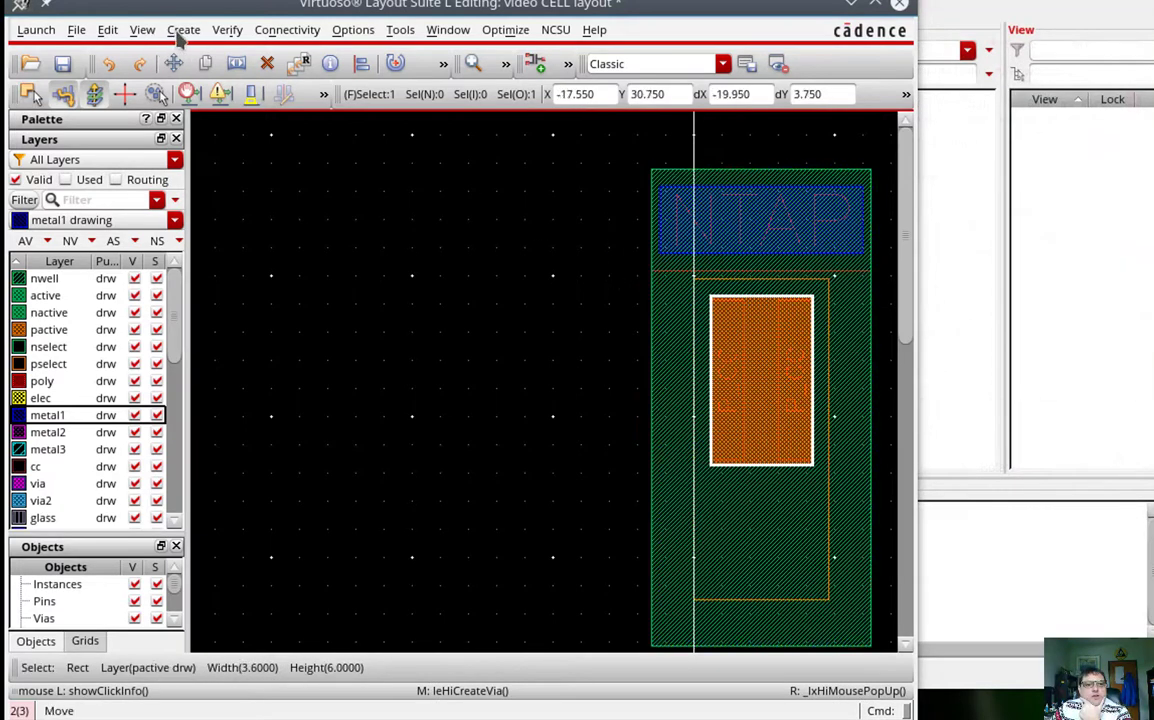
left_click(183, 30)
left_click(200, 170)
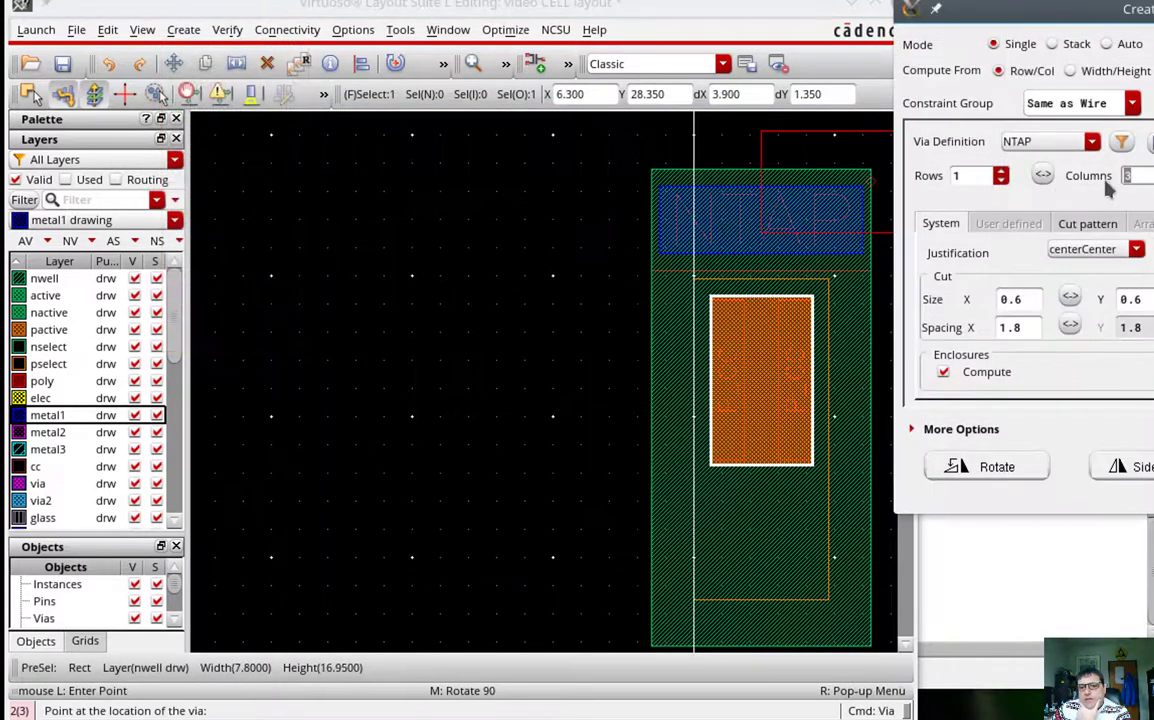
left_click(1090, 142)
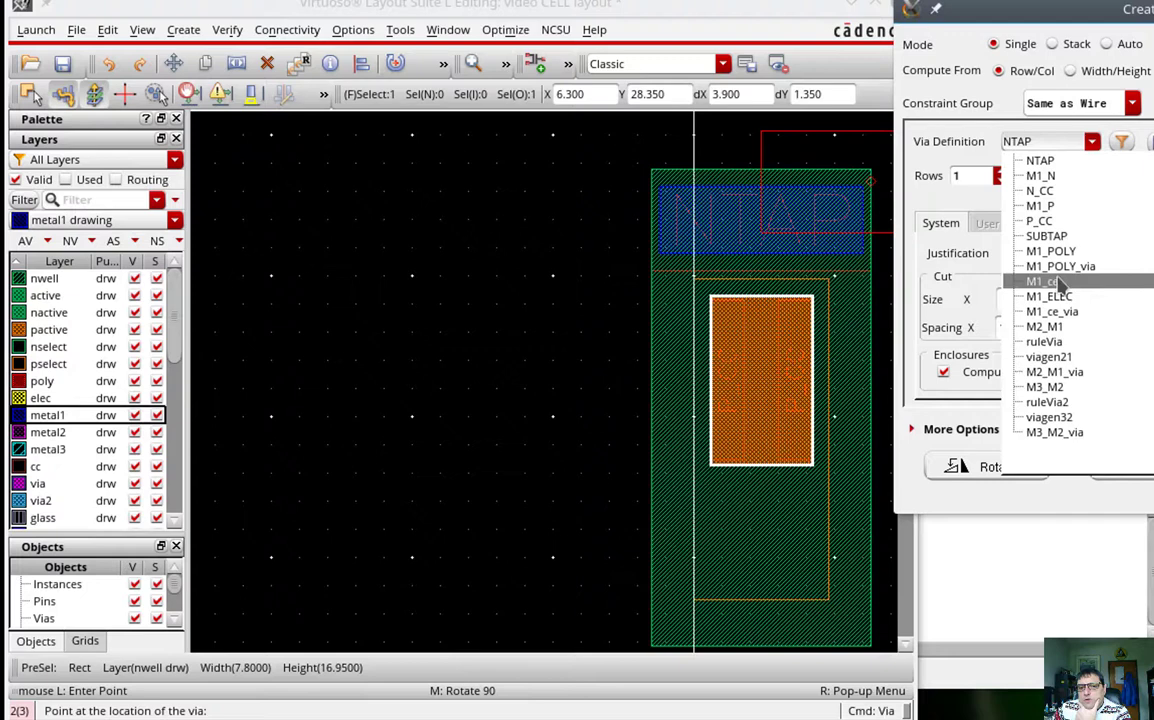
left_click(1046, 236)
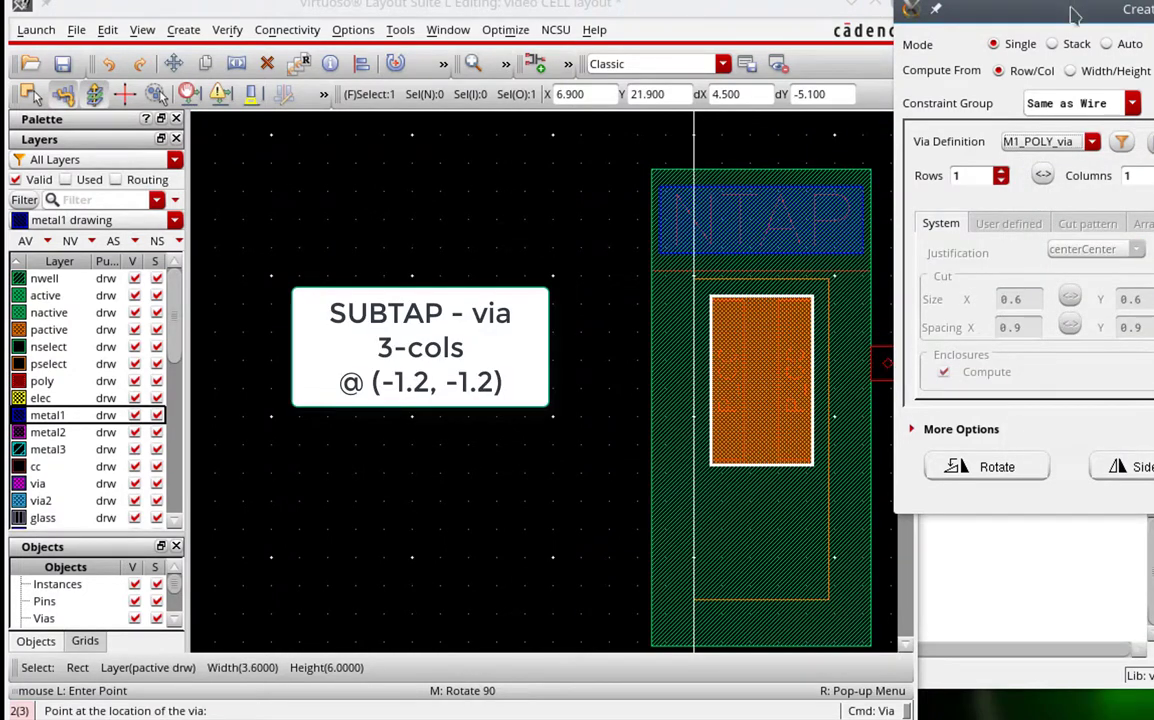
left_click_drag(1072, 14, 1152, 9)
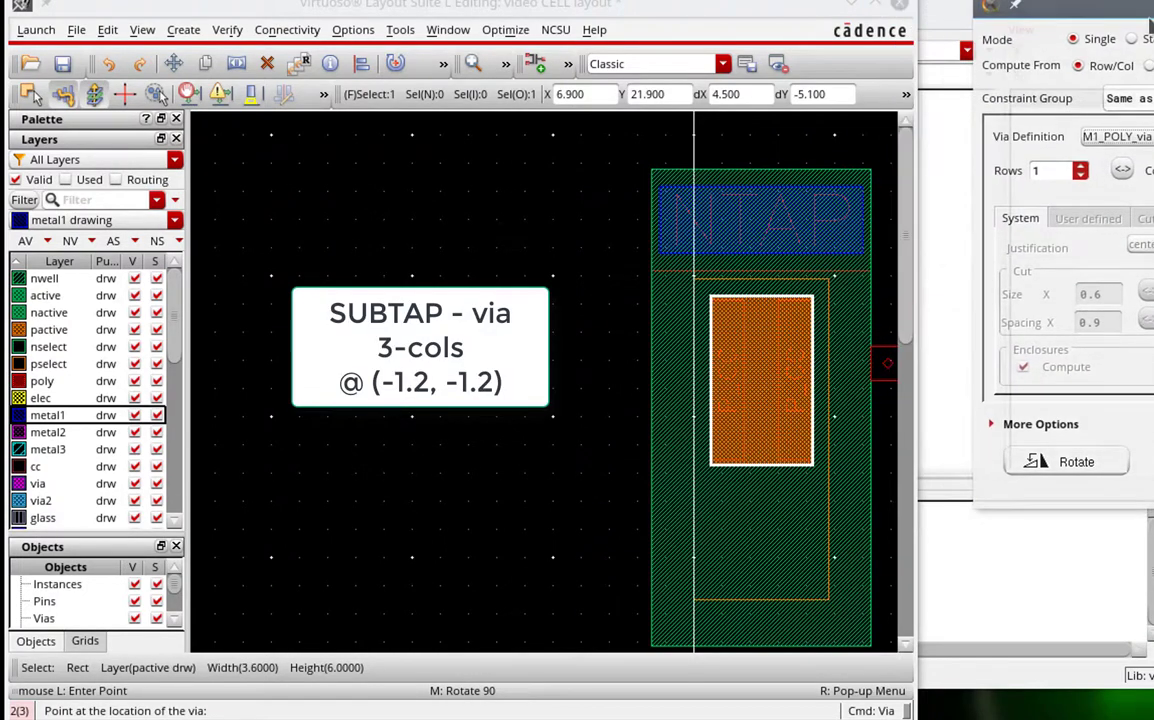
left_click(1123, 136)
left_click(1126, 231)
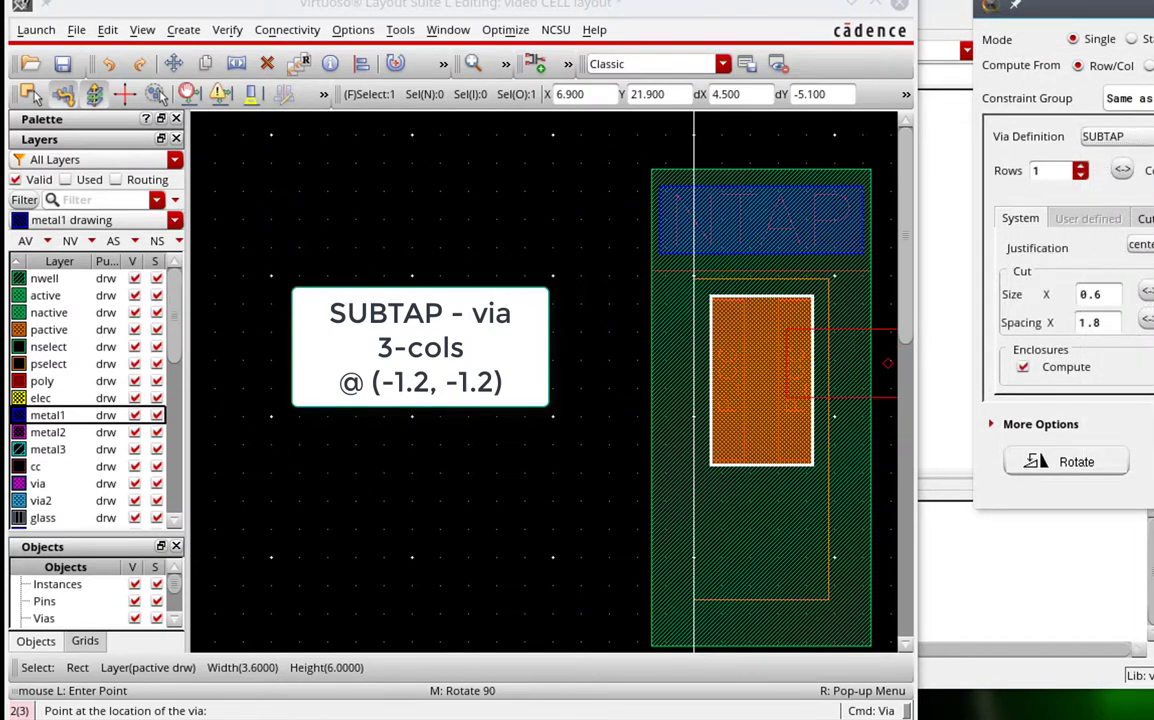
left_click_drag(903, 309, 907, 605)
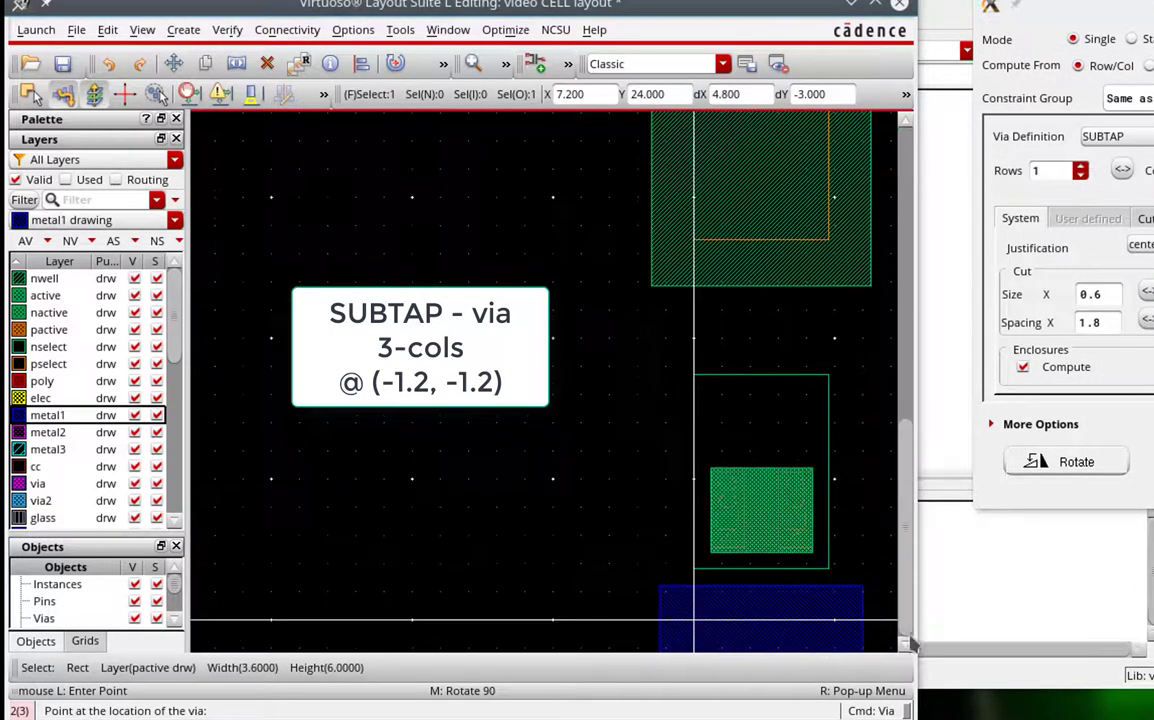
left_click(762, 622)
End the via placement and zoom the layout view.
key("Escape")
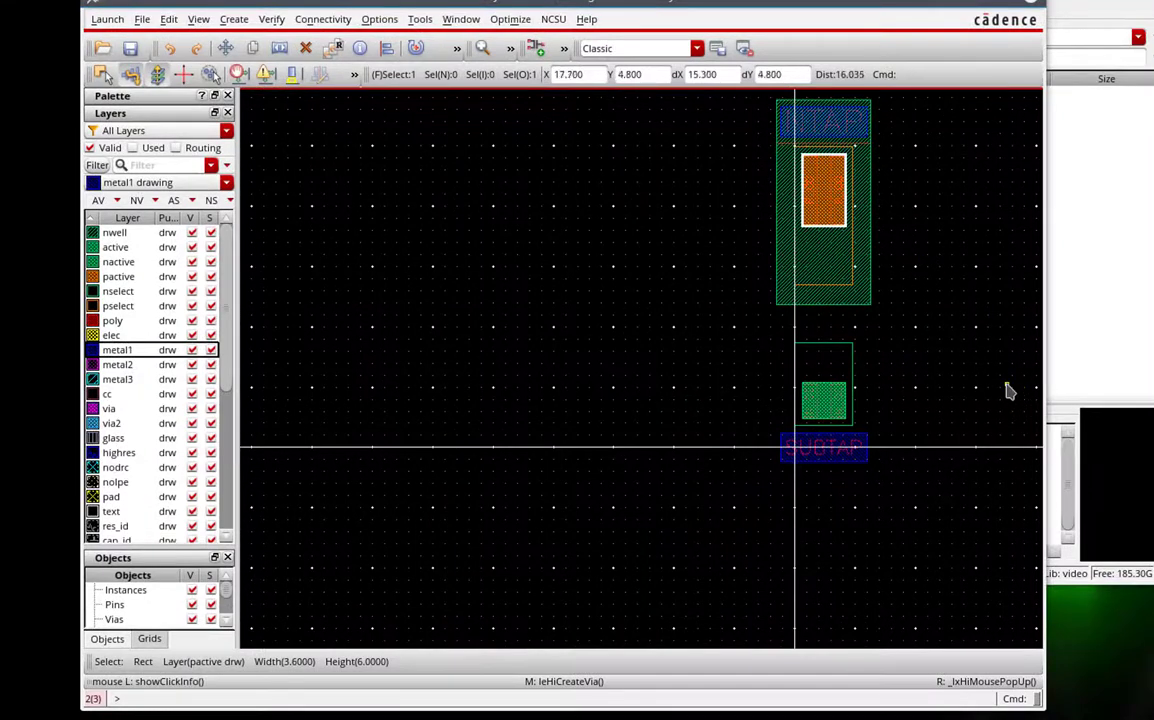
scroll(1008, 390, "up", 3)
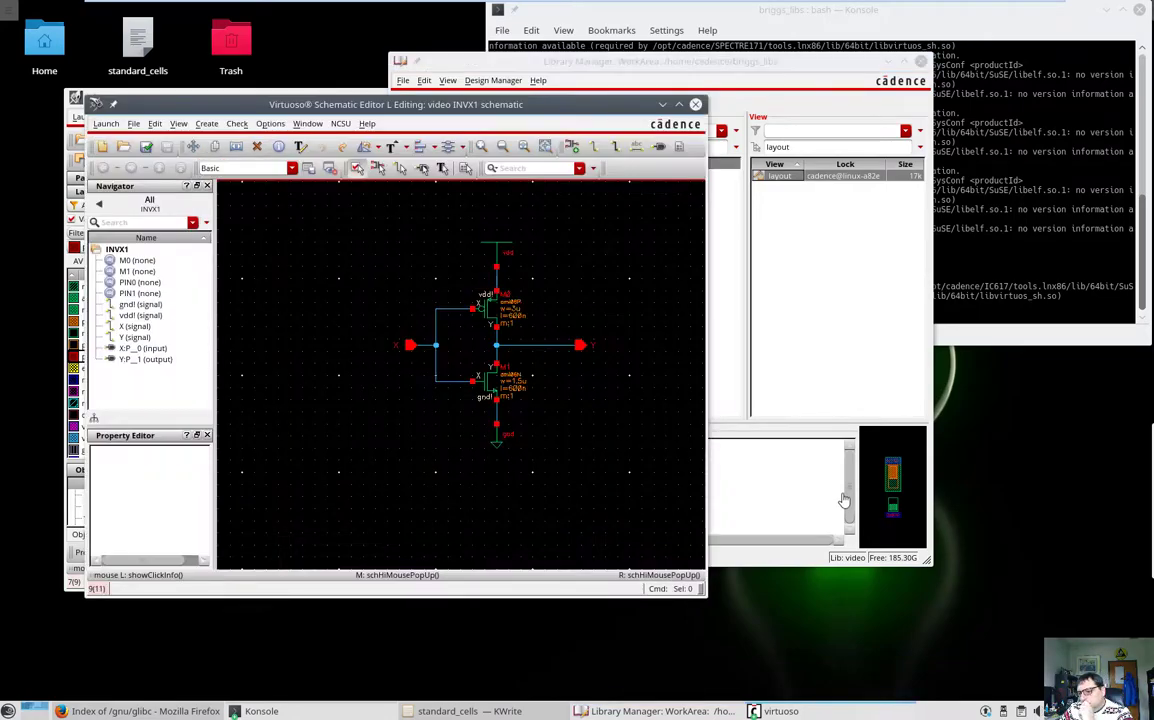
From the Library Manager, create cellview INVX1 with Type layout in the video library.
left_click(843, 500)
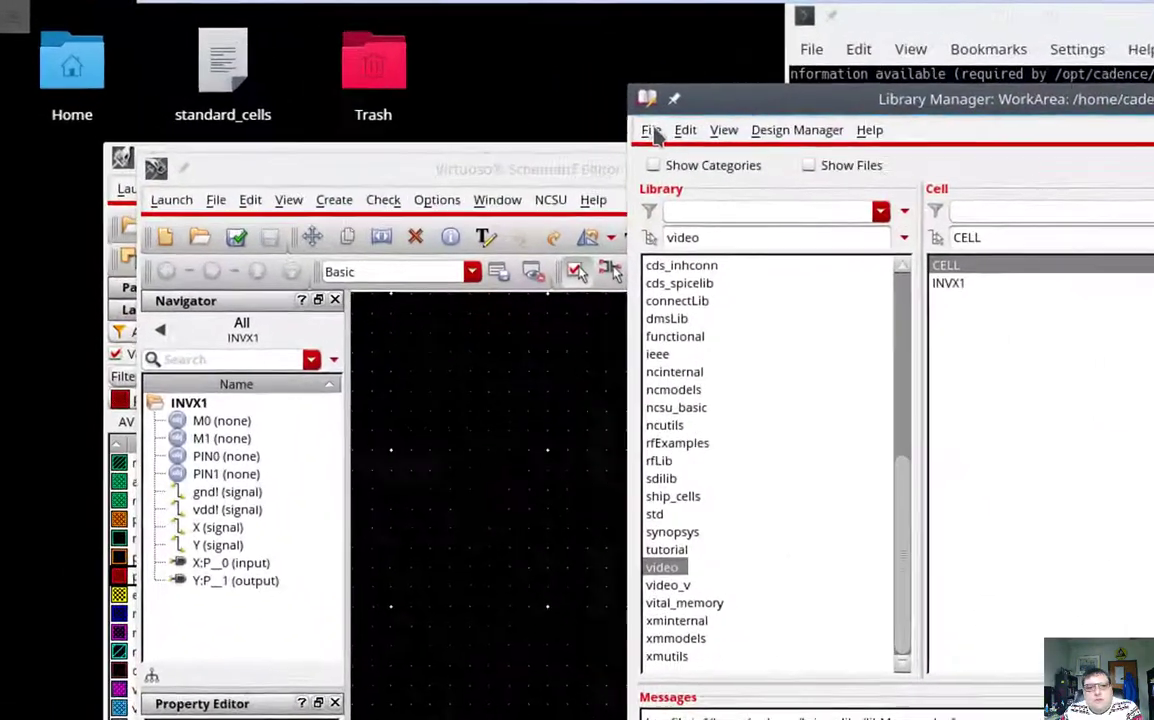
left_click(402, 80)
mouse_move(420, 101)
left_click(966, 193)
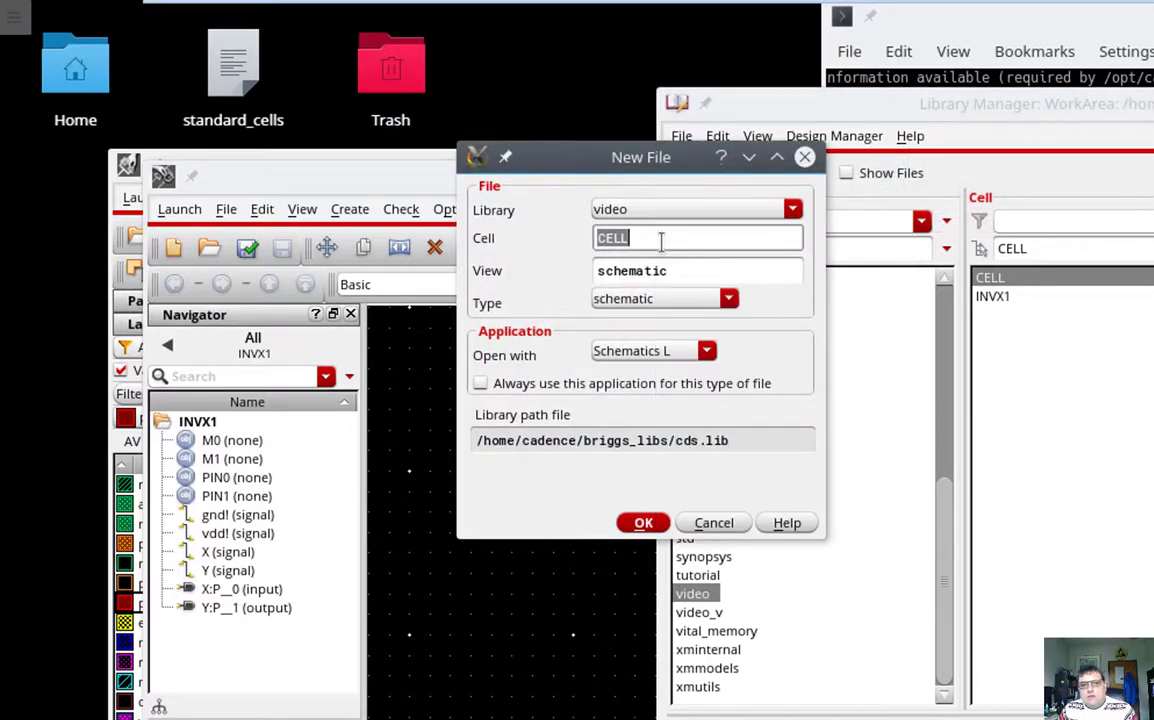
type("INVX1")
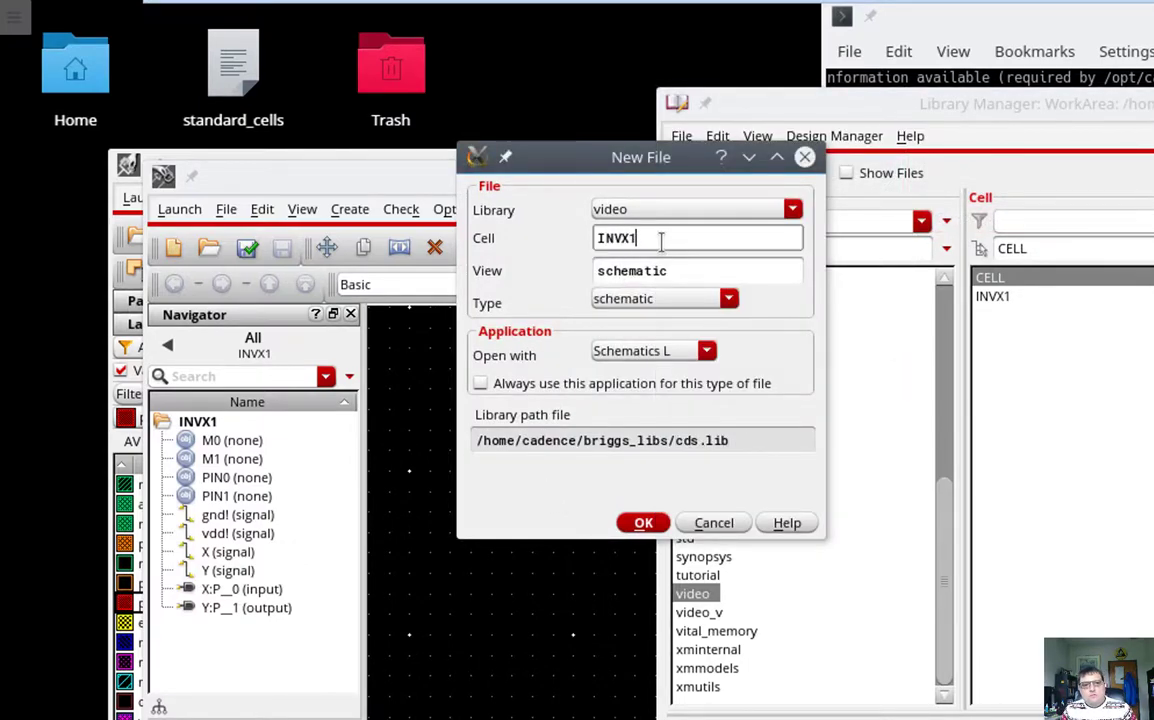
left_click(635, 298)
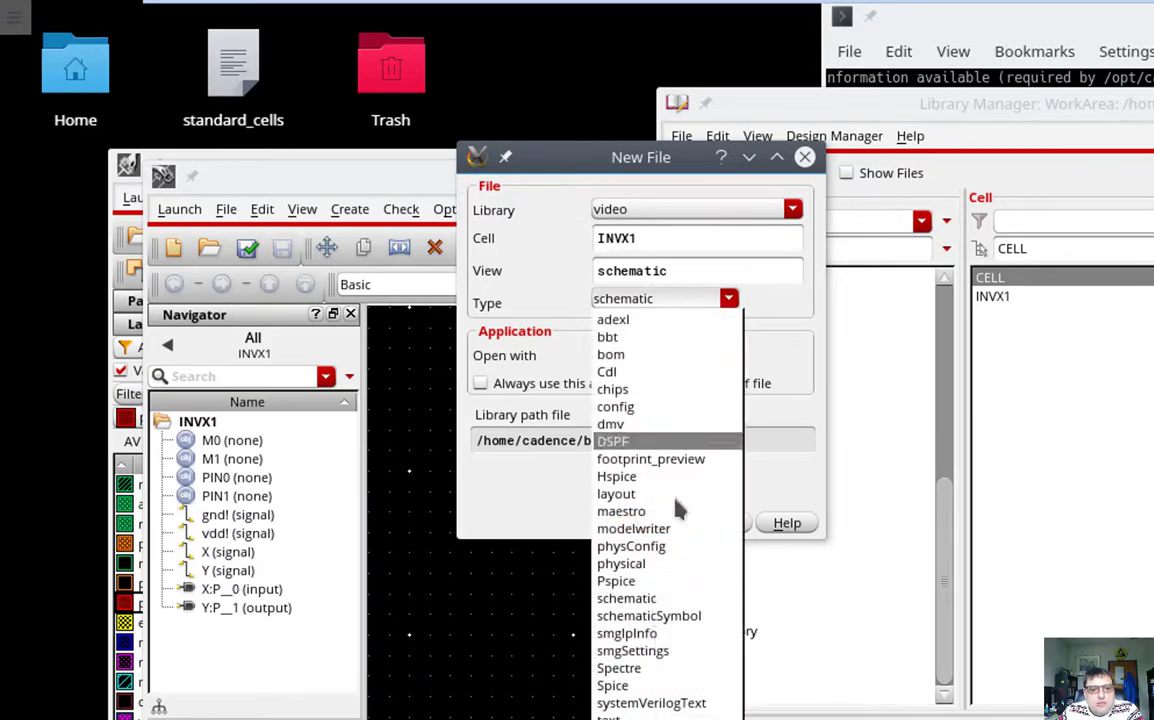
left_click(640, 494)
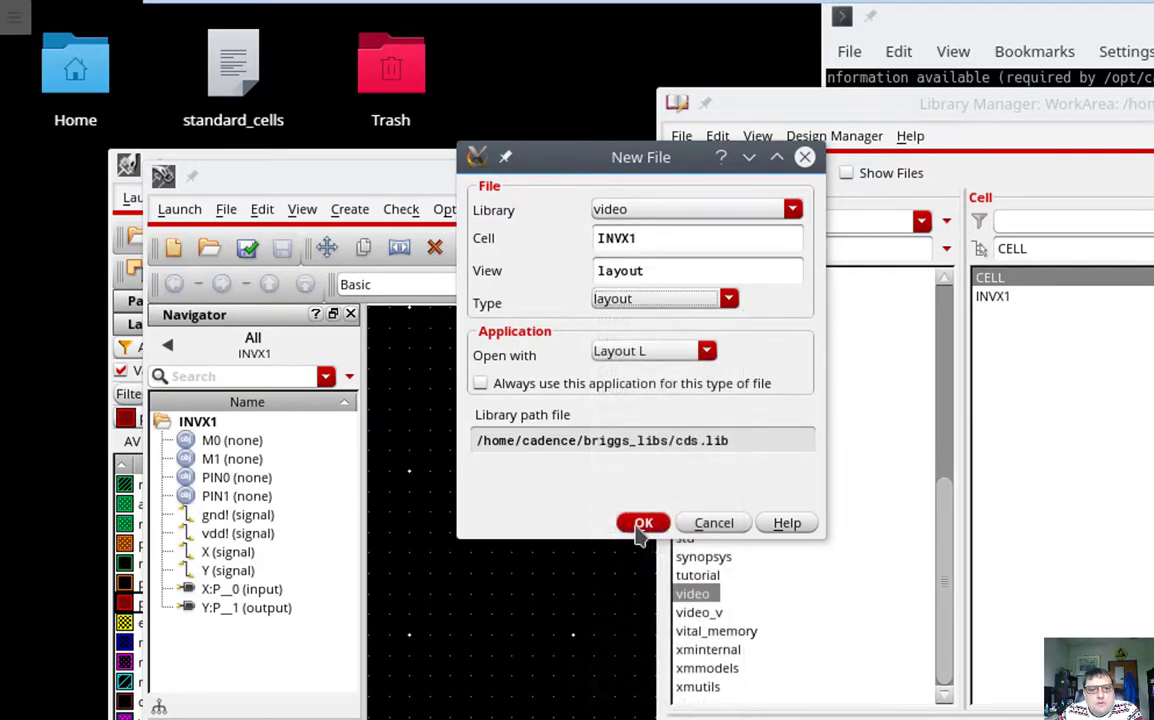
left_click(640, 523)
Place the CELL layout instance at the INVX1 origin and display all hierarchy levels.
left_click(256, 63)
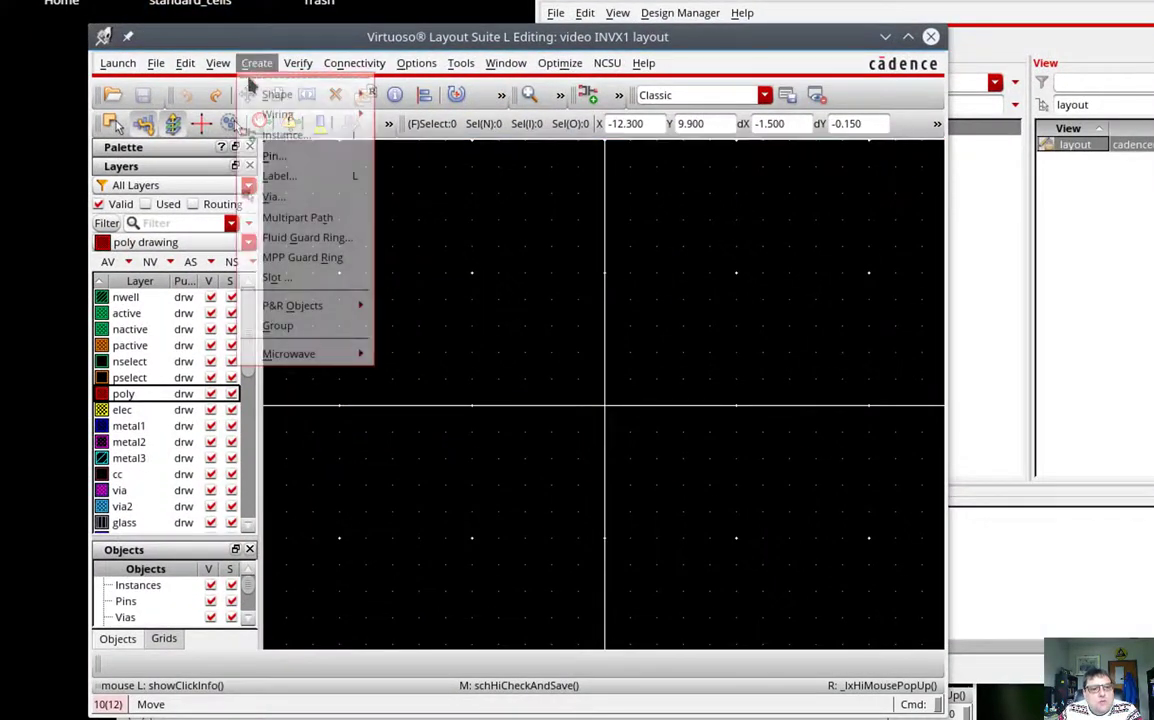
mouse_move(297, 113)
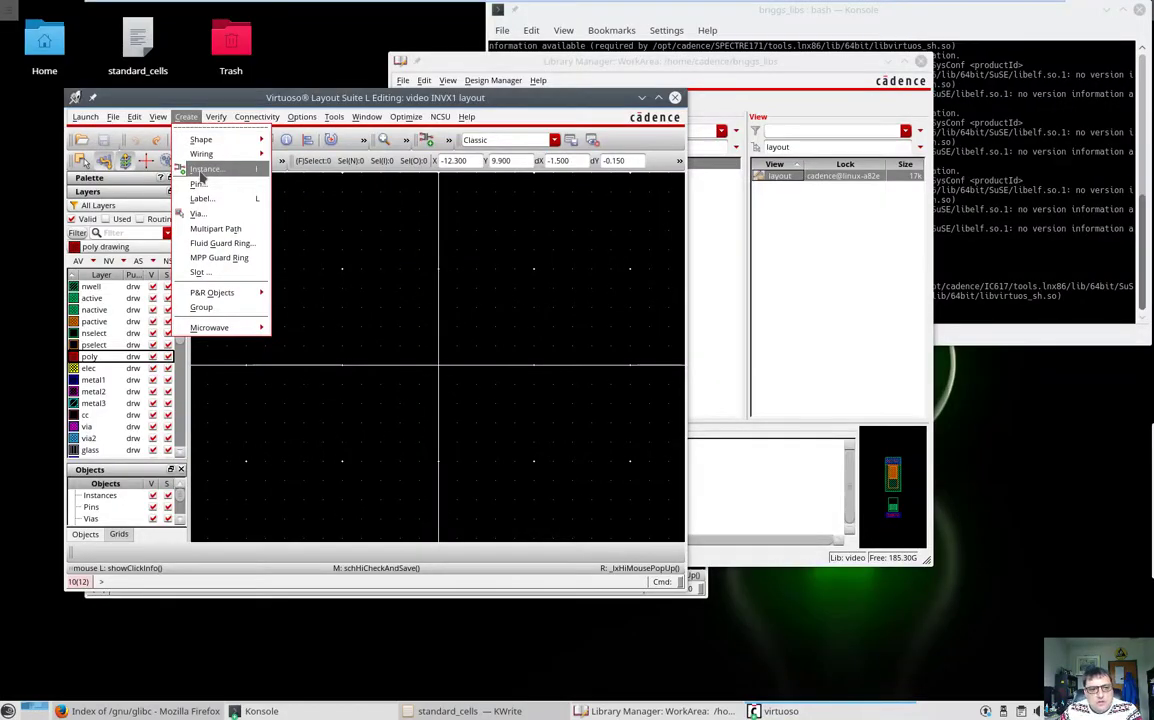
left_click(203, 169)
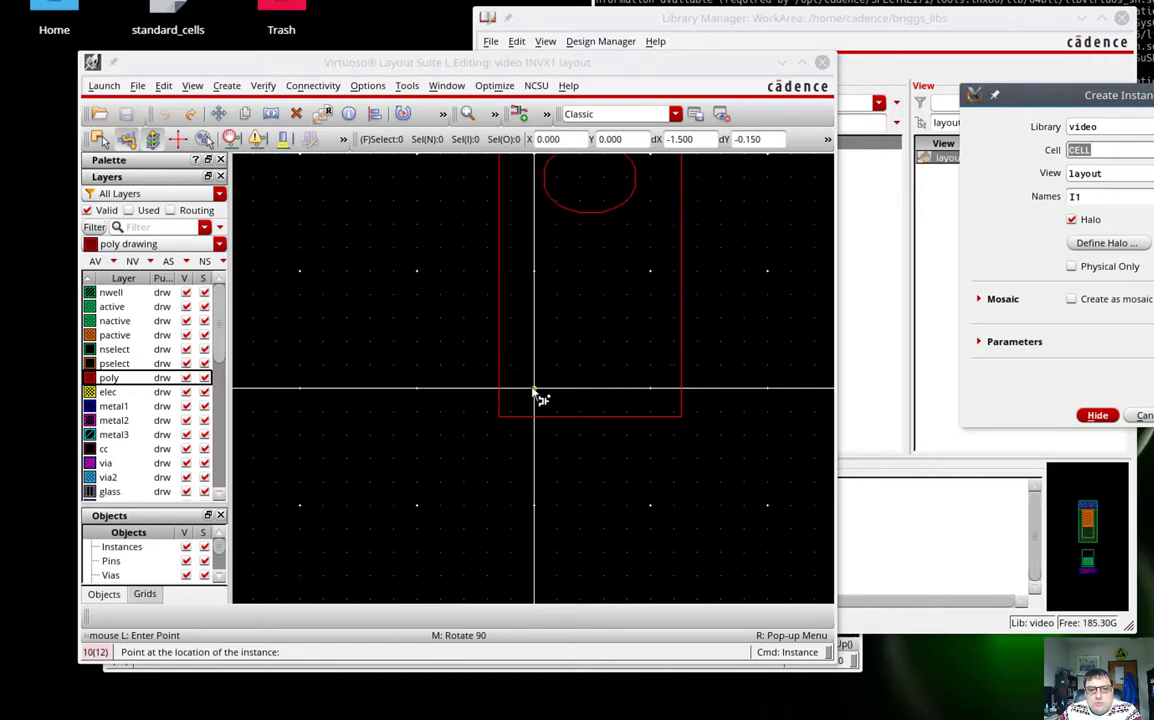
left_click(533, 390)
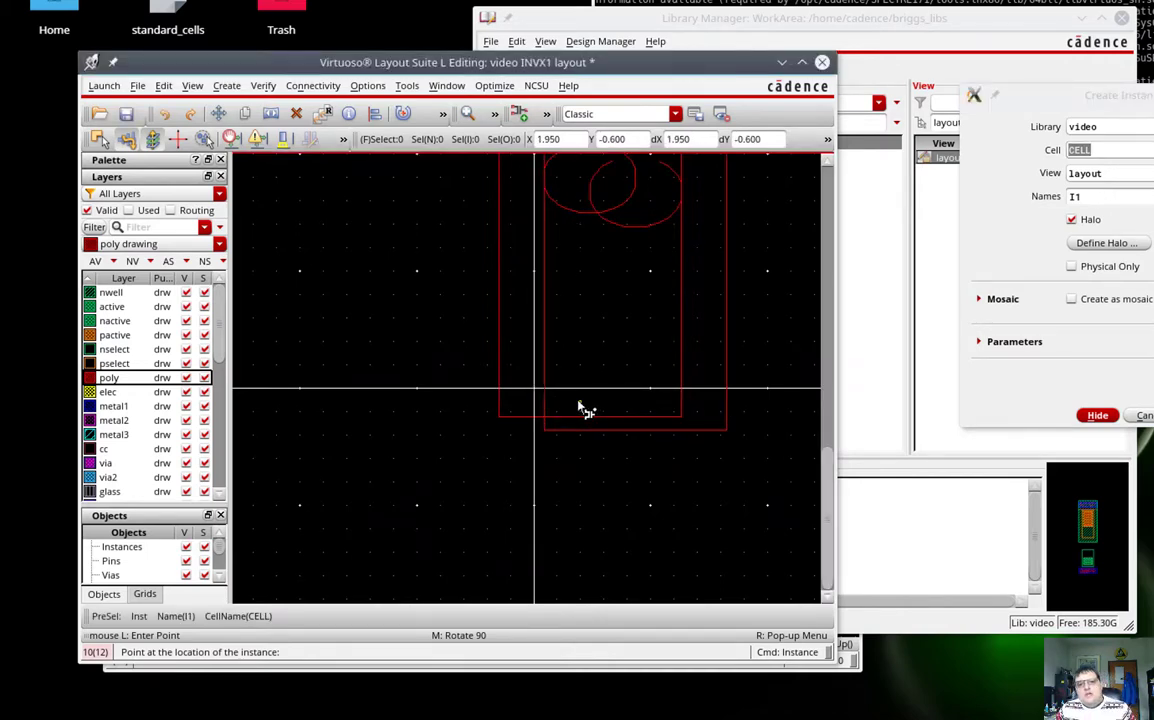
key("Escape")
key("shift+f")
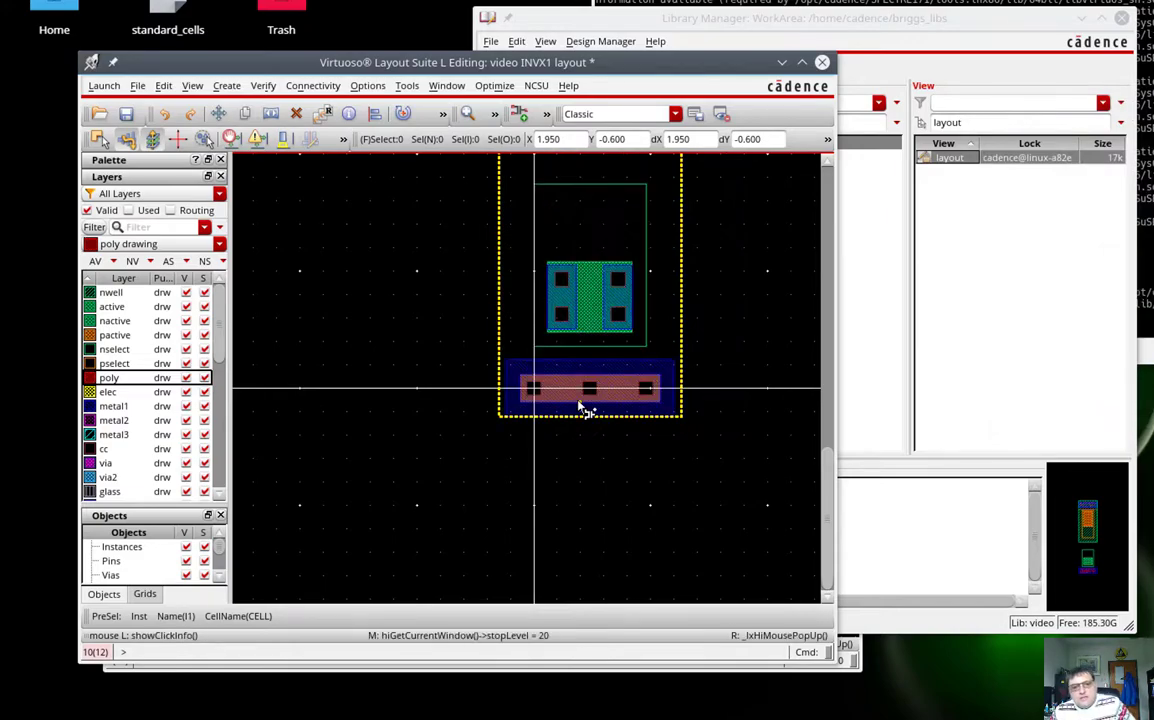
Draw a poly rectangle from the upper transistor's top to below the lower transistor.
scroll(585, 408, "up", 10)
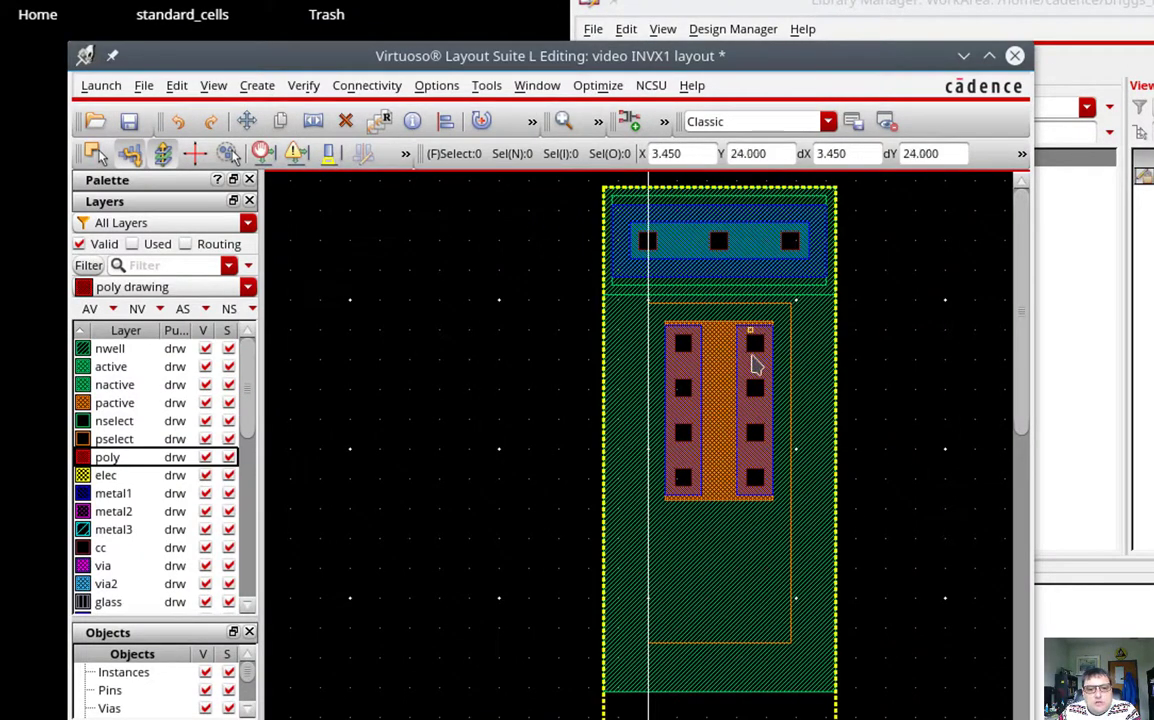
left_click(258, 86)
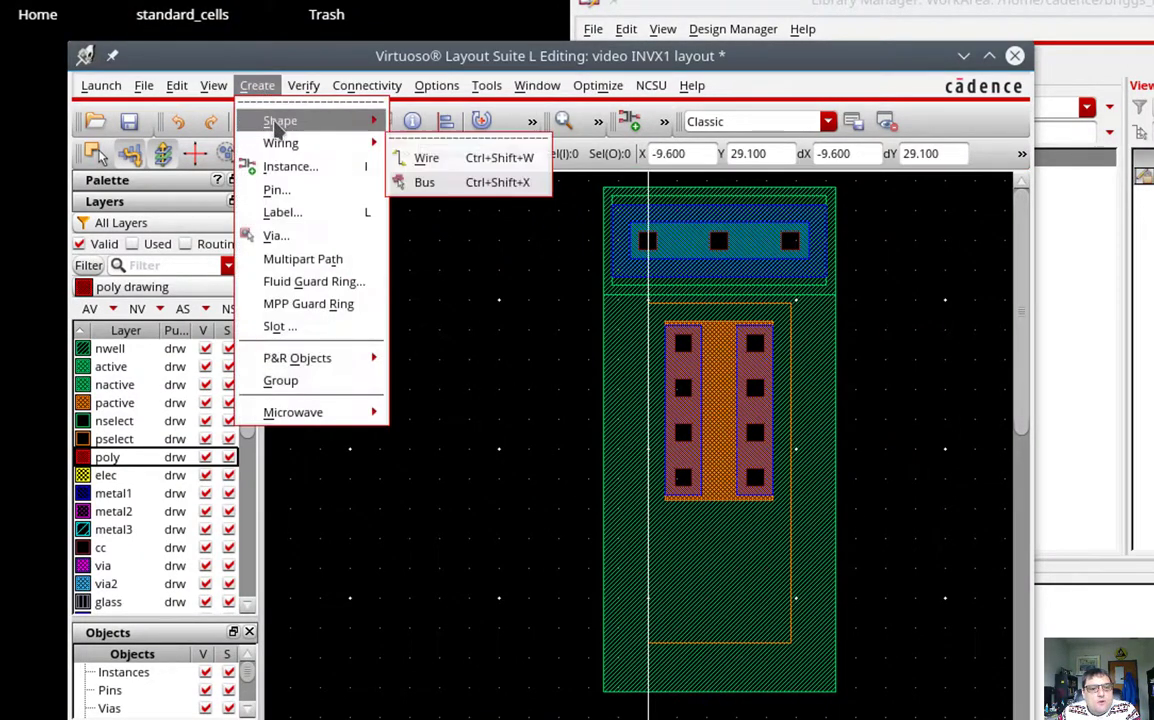
key("Escape")
key("Escape")
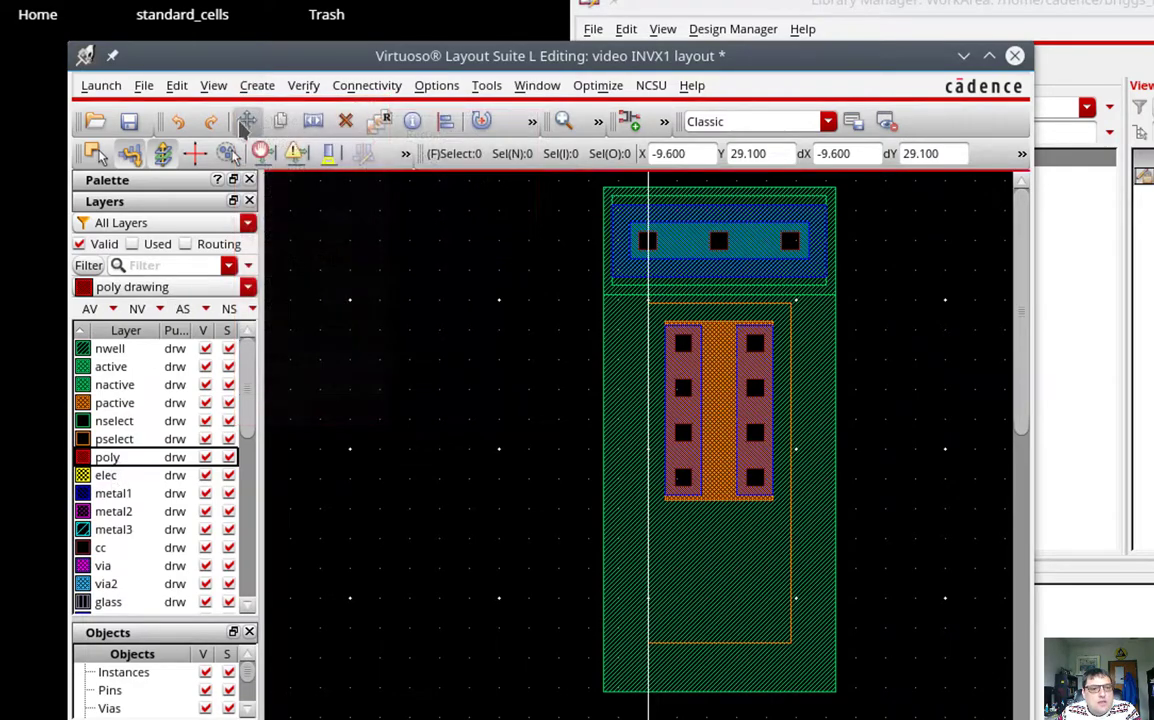
left_click(257, 86)
mouse_move(270, 121)
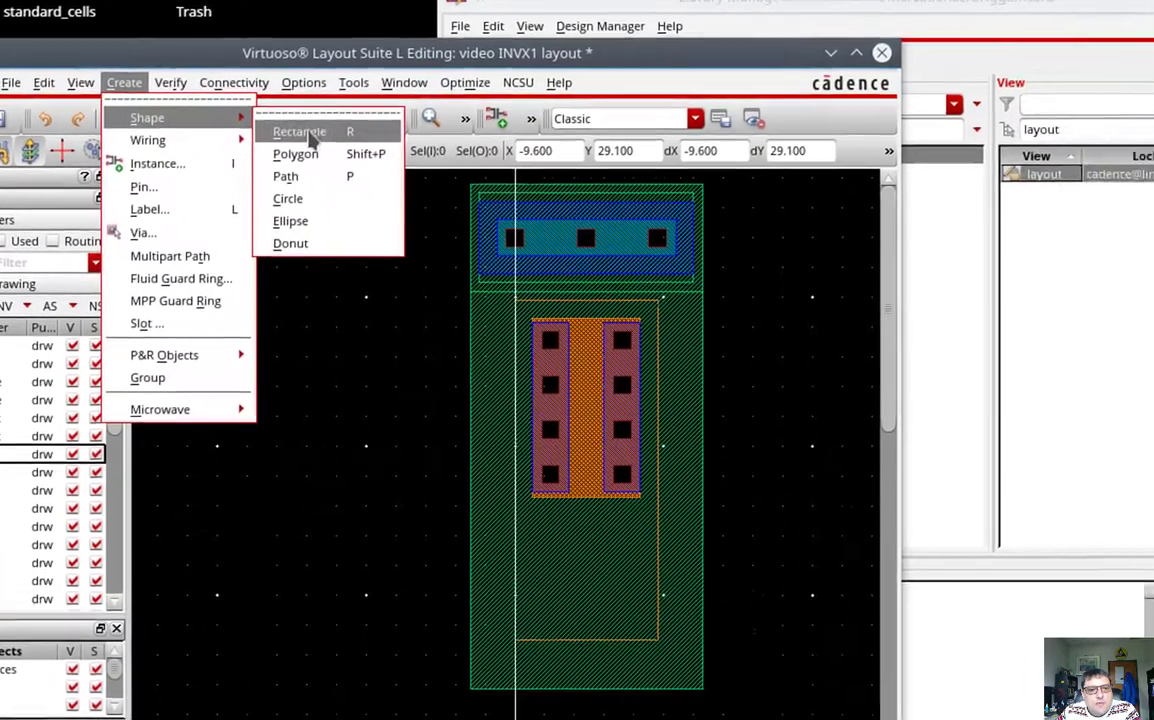
left_click(440, 135)
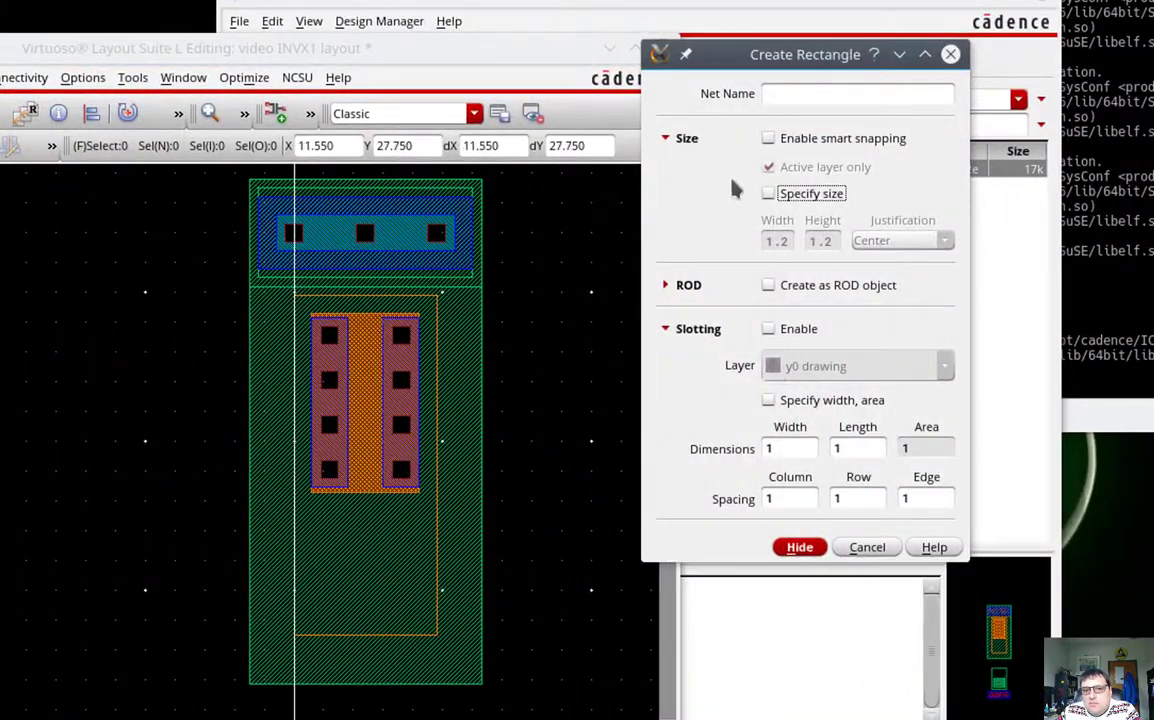
left_click(362, 316)
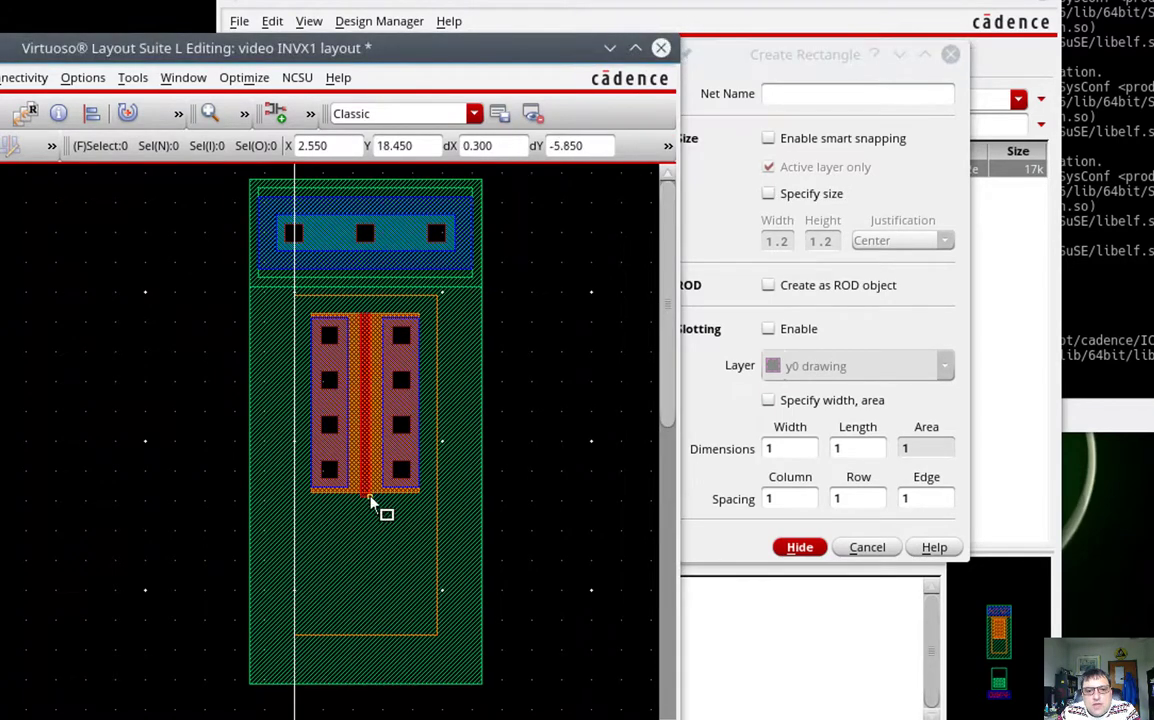
scroll(380, 598, "down", 3)
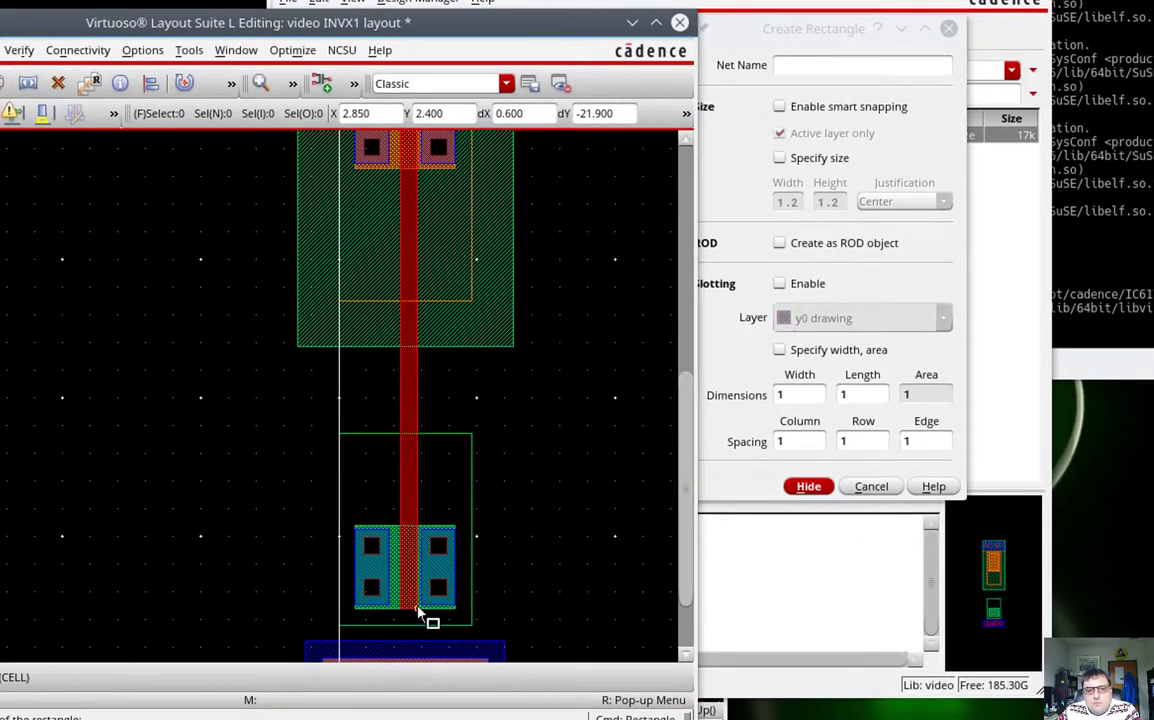
left_click(430, 620)
key("Escape")
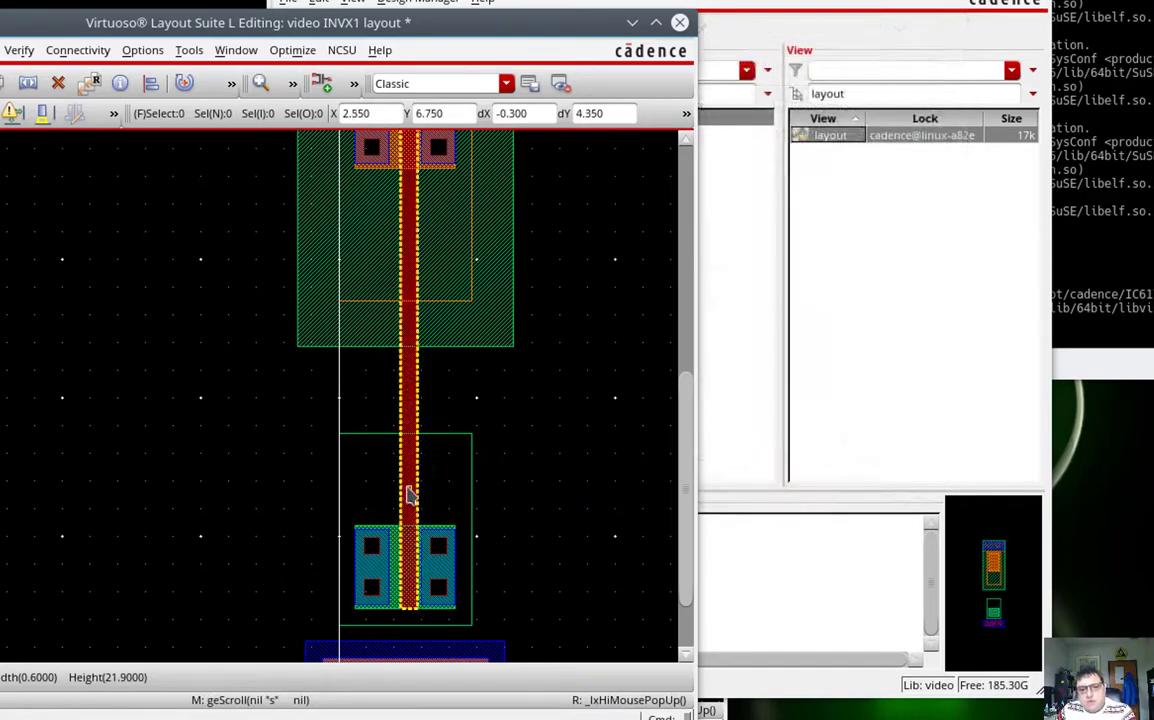
Shift the new poly gate strip slightly left to sit between the contacts.
scroll(427, 580, "down", 2, "ctrl")
scroll(422, 581, "up", 3, "ctrl")
left_click(462, 572)
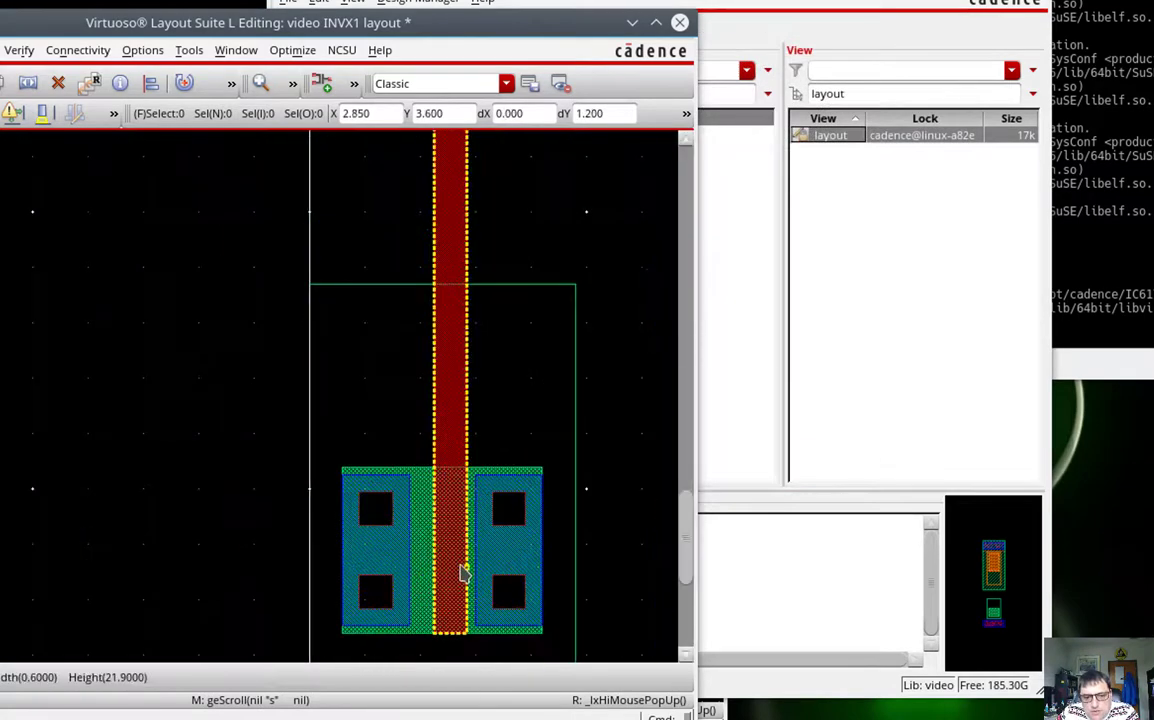
left_click_drag(457, 567, 451, 569)
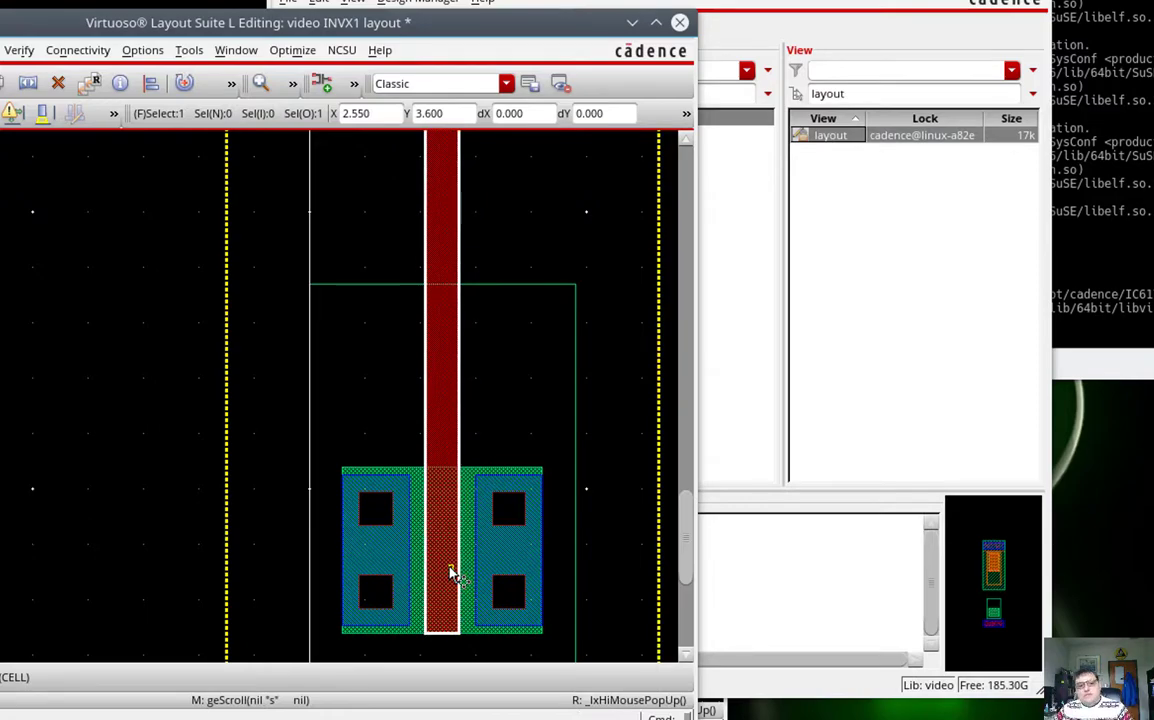
scroll(471, 378, "down", 1, "ctrl")
scroll(472, 378, "up", 1, "ctrl")
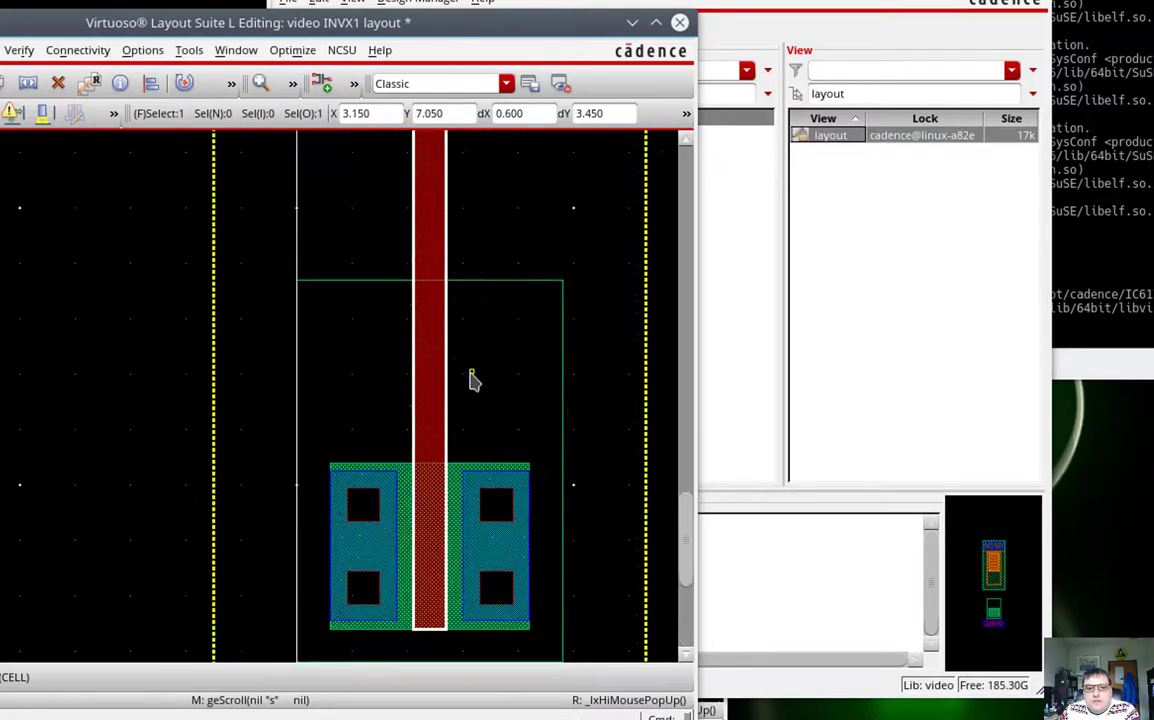
scroll(474, 380, "up", 5)
scroll(472, 380, "down", 1, "ctrl")
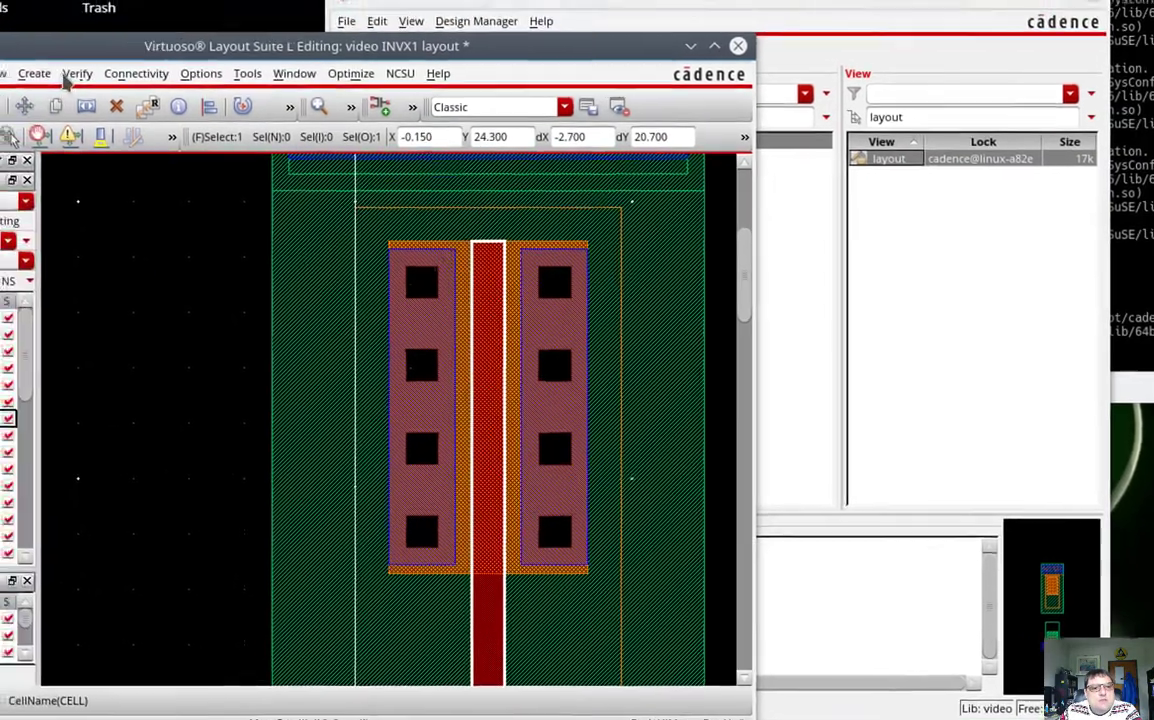
left_click(19, 50)
left_click(205, 155)
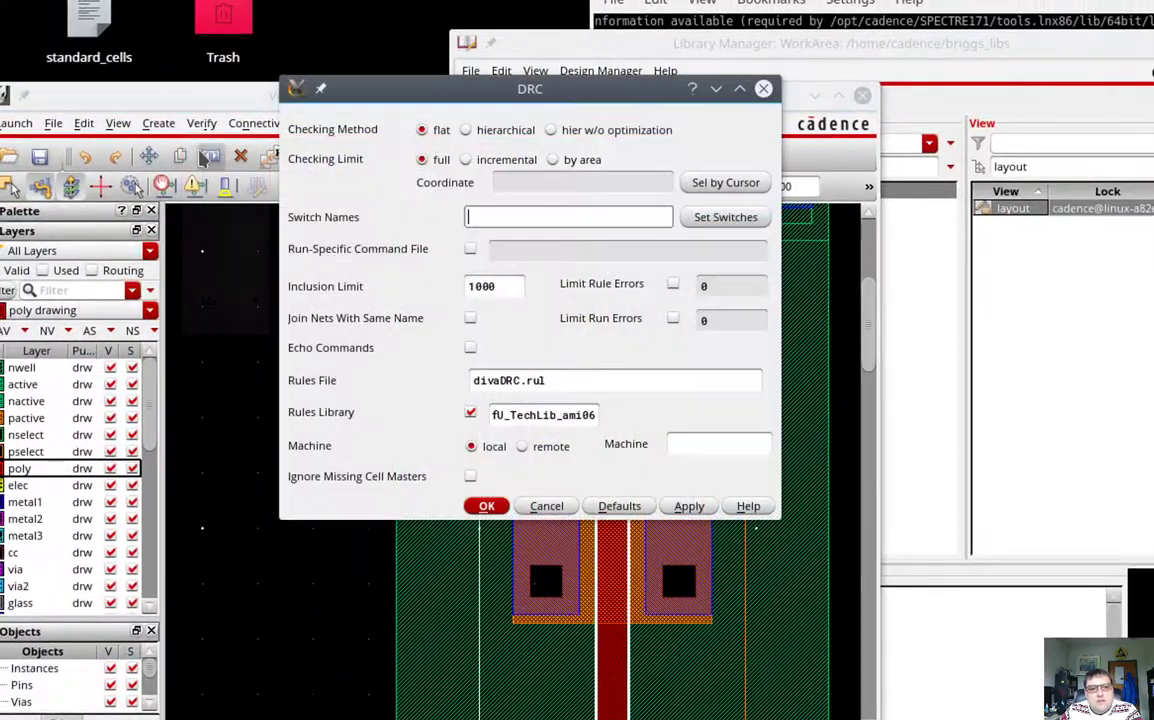
left_click(485, 507)
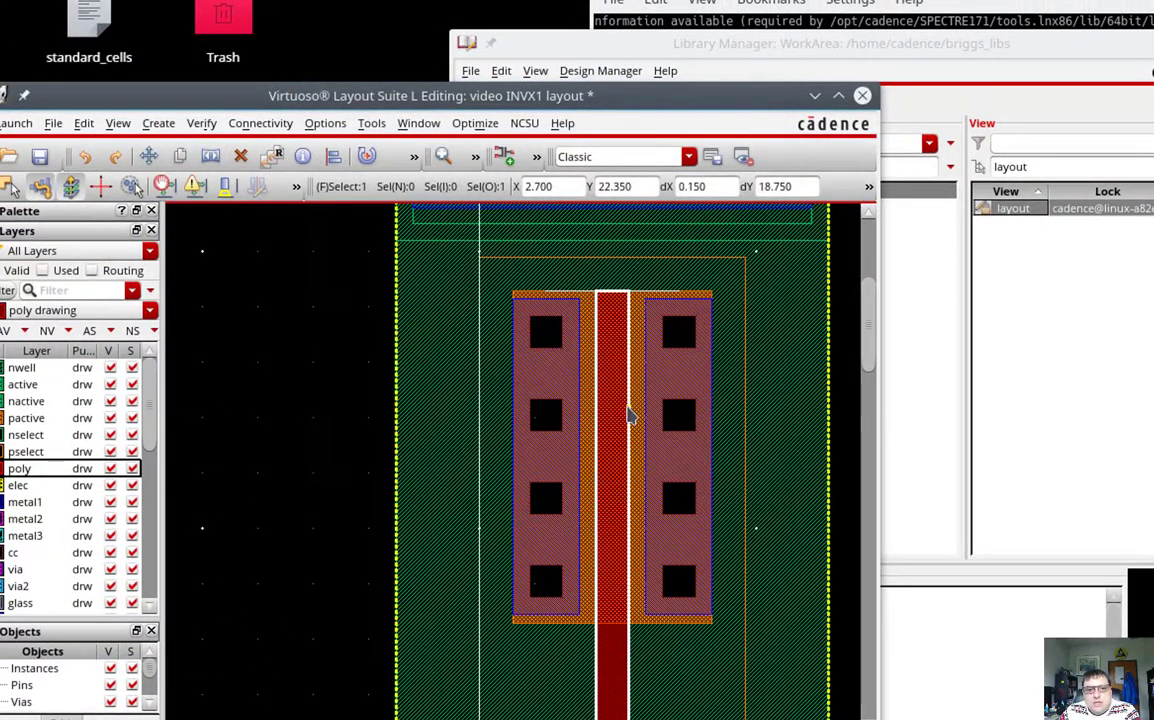
scroll(628, 413, "down", 5)
scroll(628, 412, "down", 3)
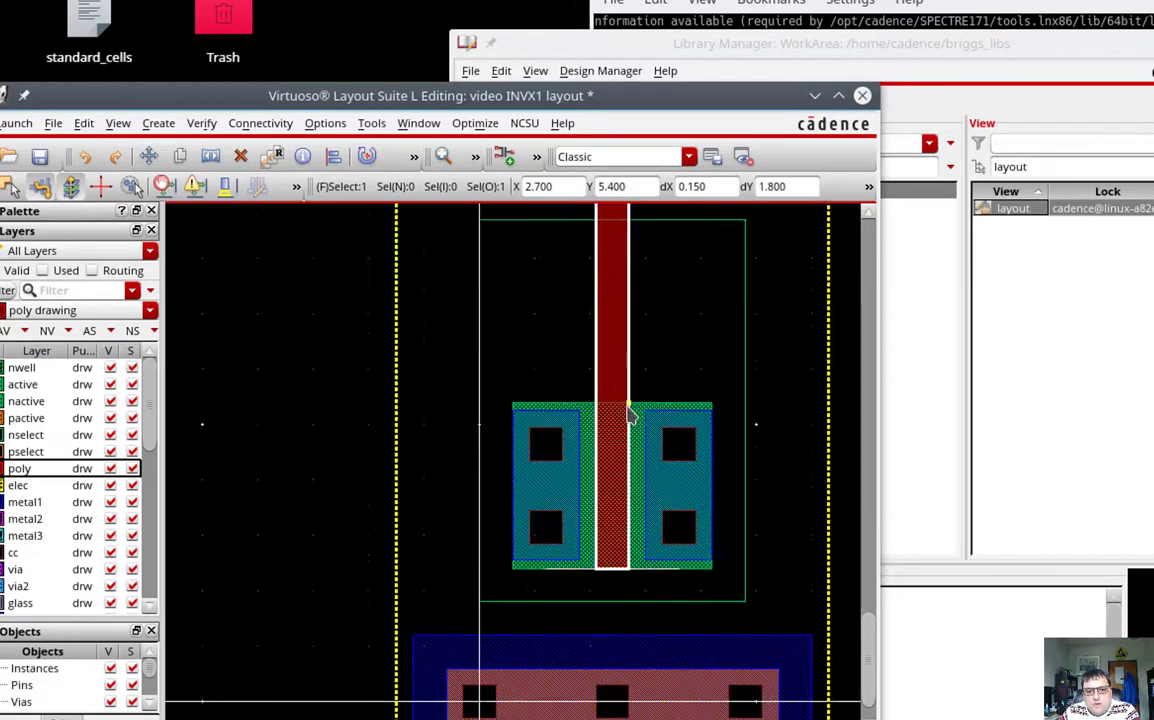
scroll(628, 412, "up", 2)
scroll(628, 412, "up", 7)
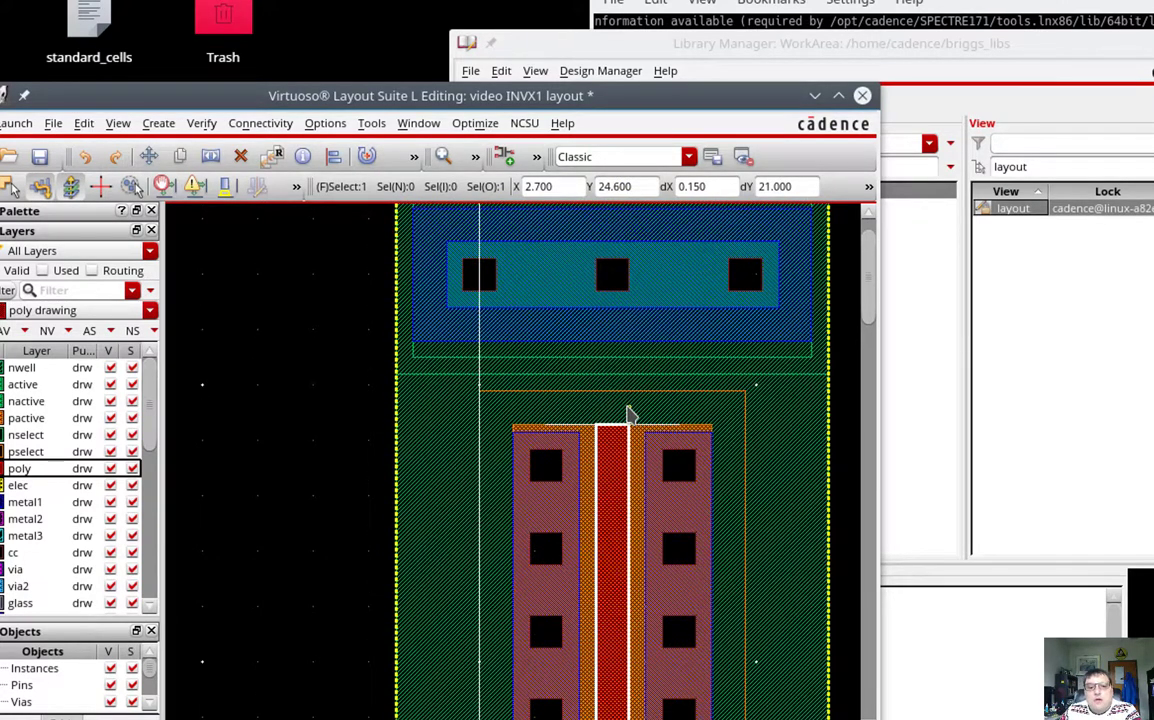
scroll(628, 413, "down", 8)
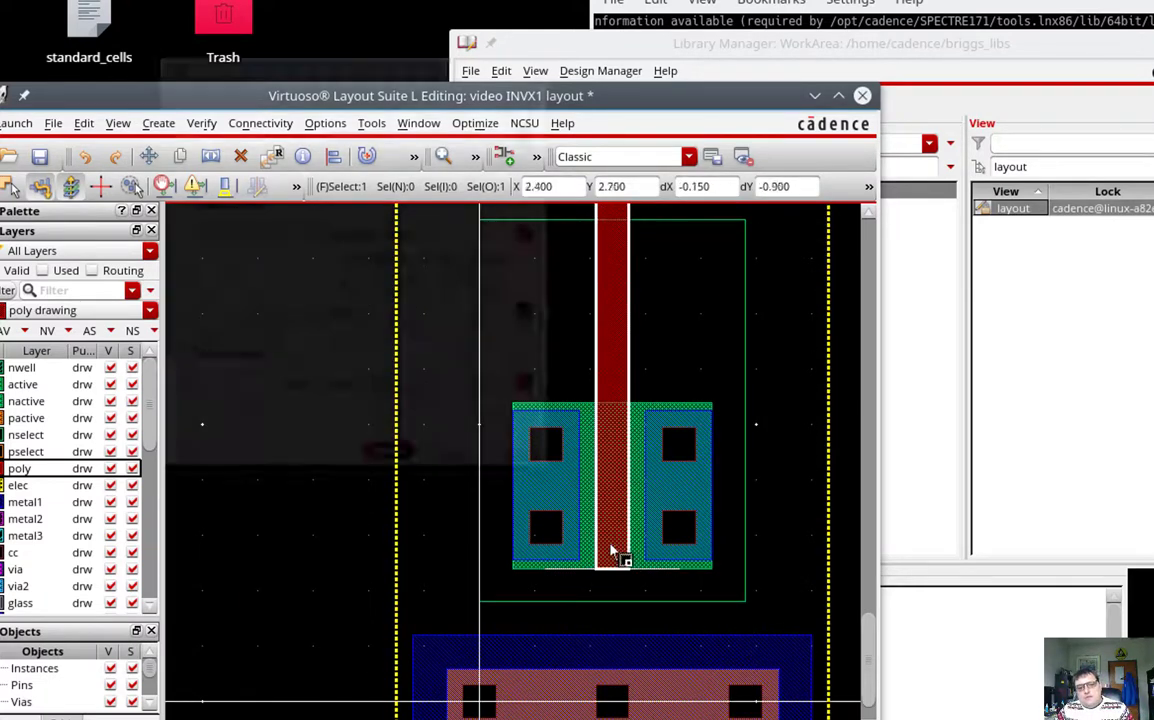
Stretch the poly gate's bottom edge below the transistor and its top edge above the active.
key("s")
left_click(438, 587)
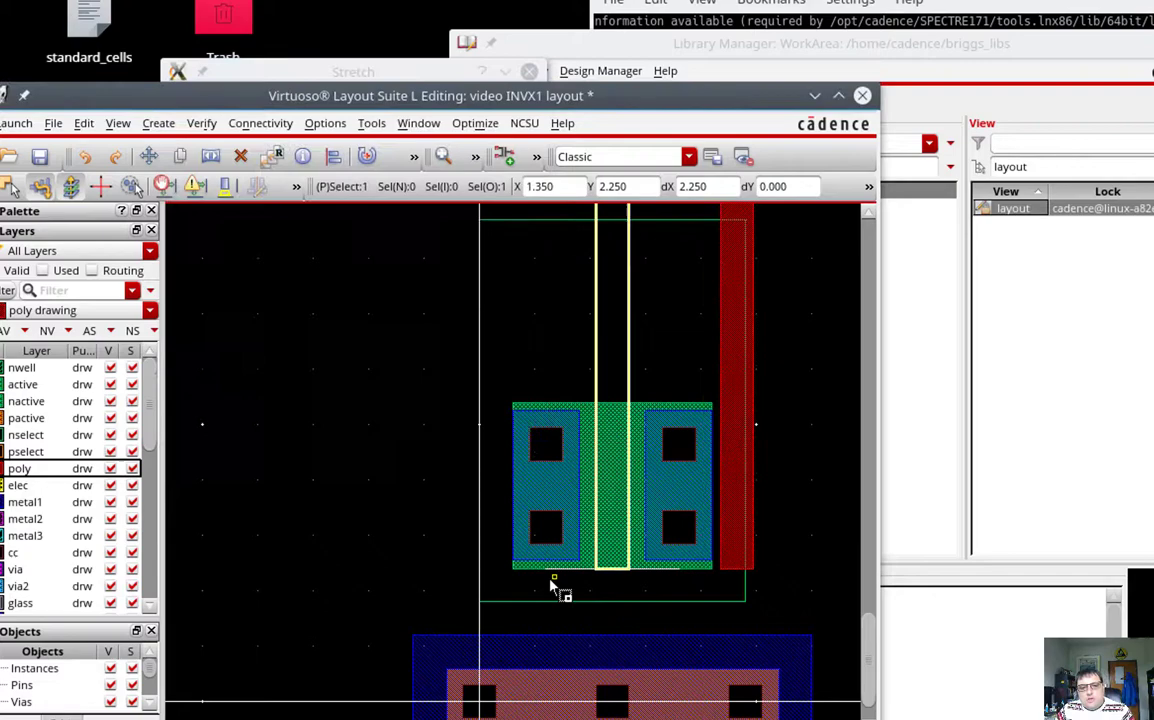
key("Escape")
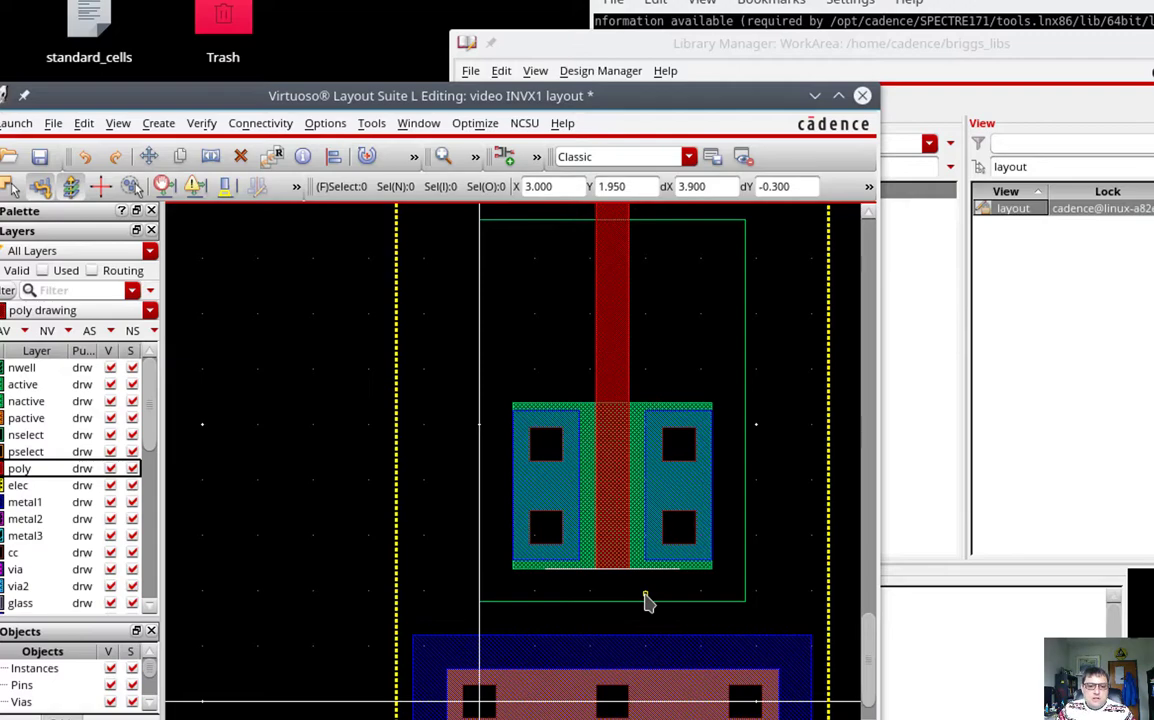
key("s")
left_click(609, 592)
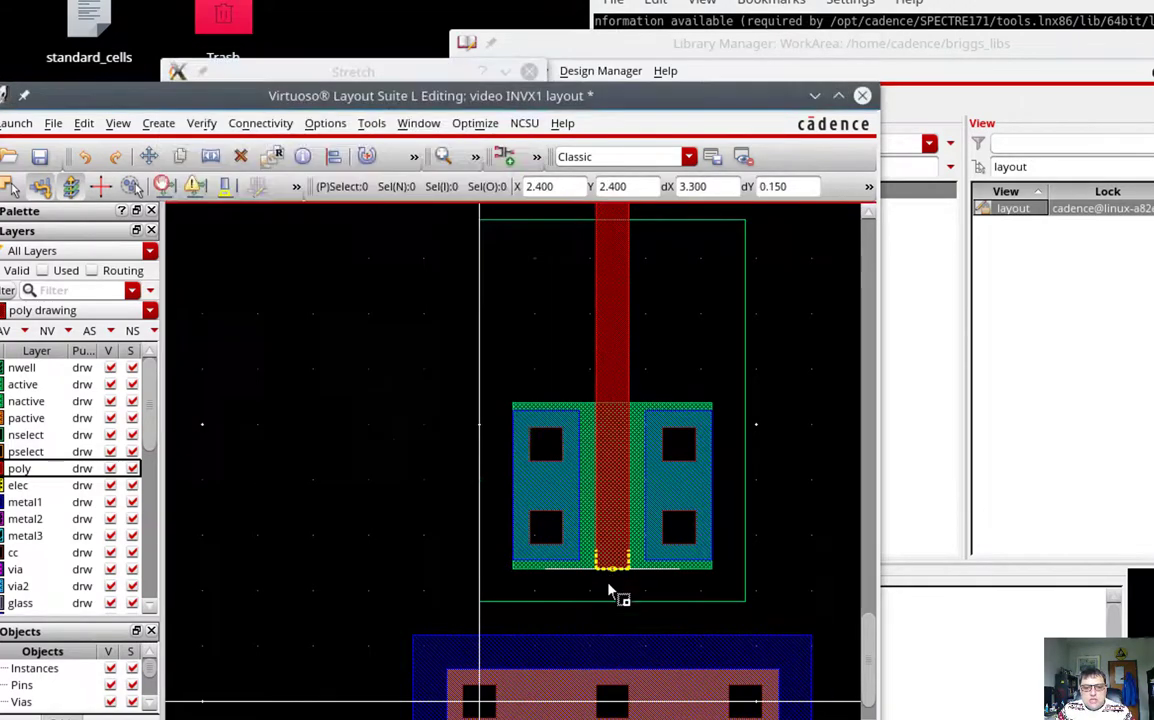
left_click(612, 604)
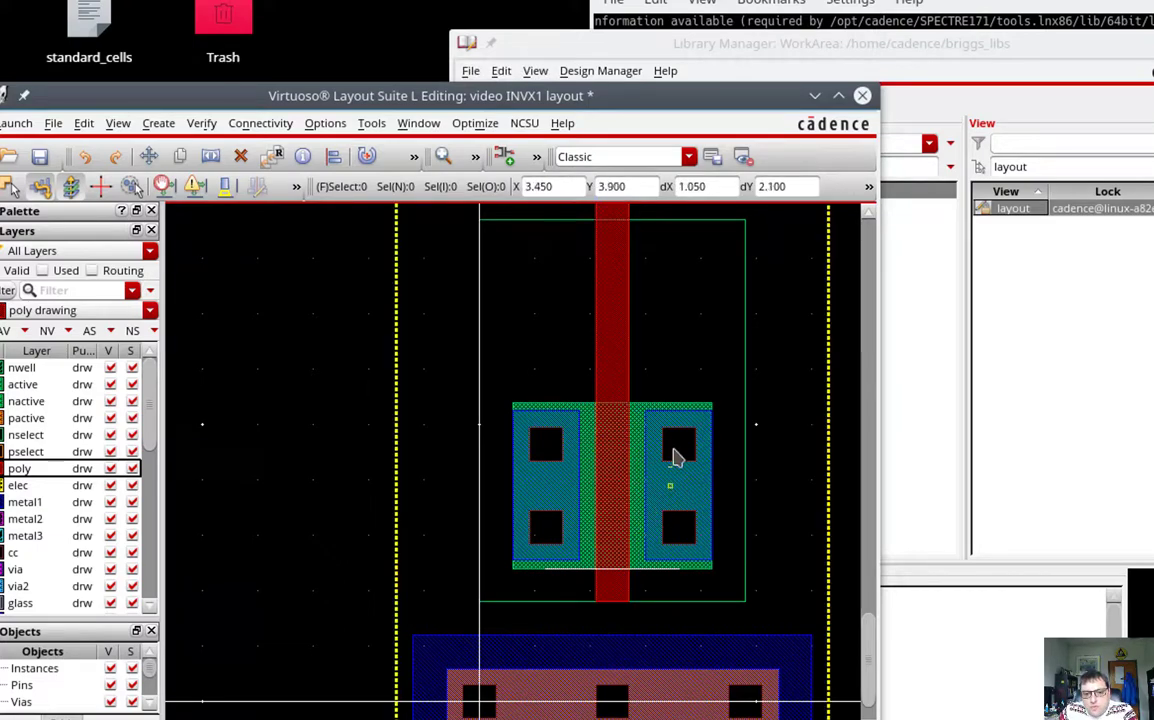
scroll(665, 462, "up", 5)
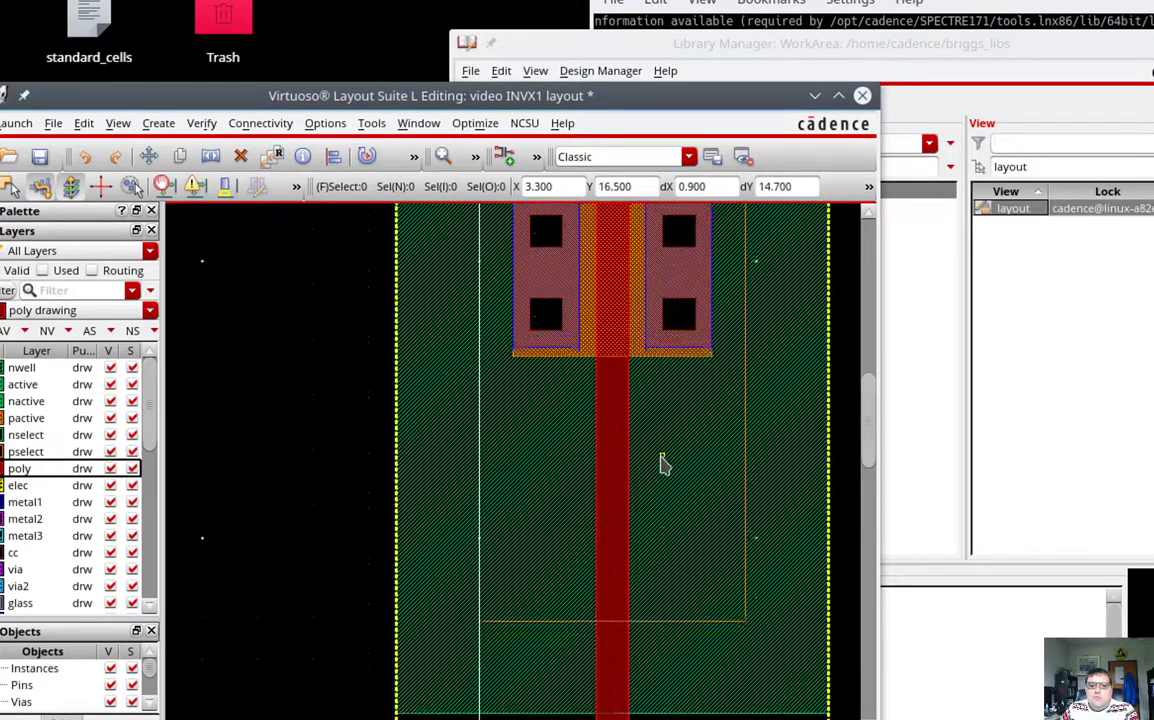
scroll(660, 462, "up", 2)
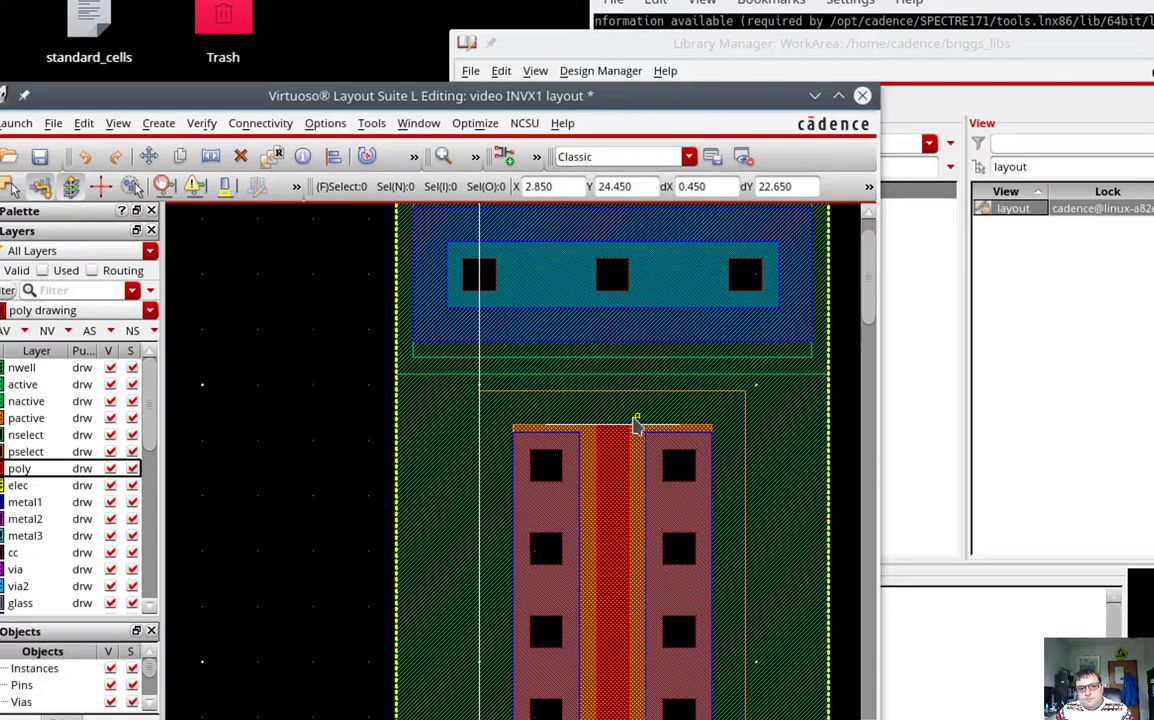
key("s")
left_click(614, 428)
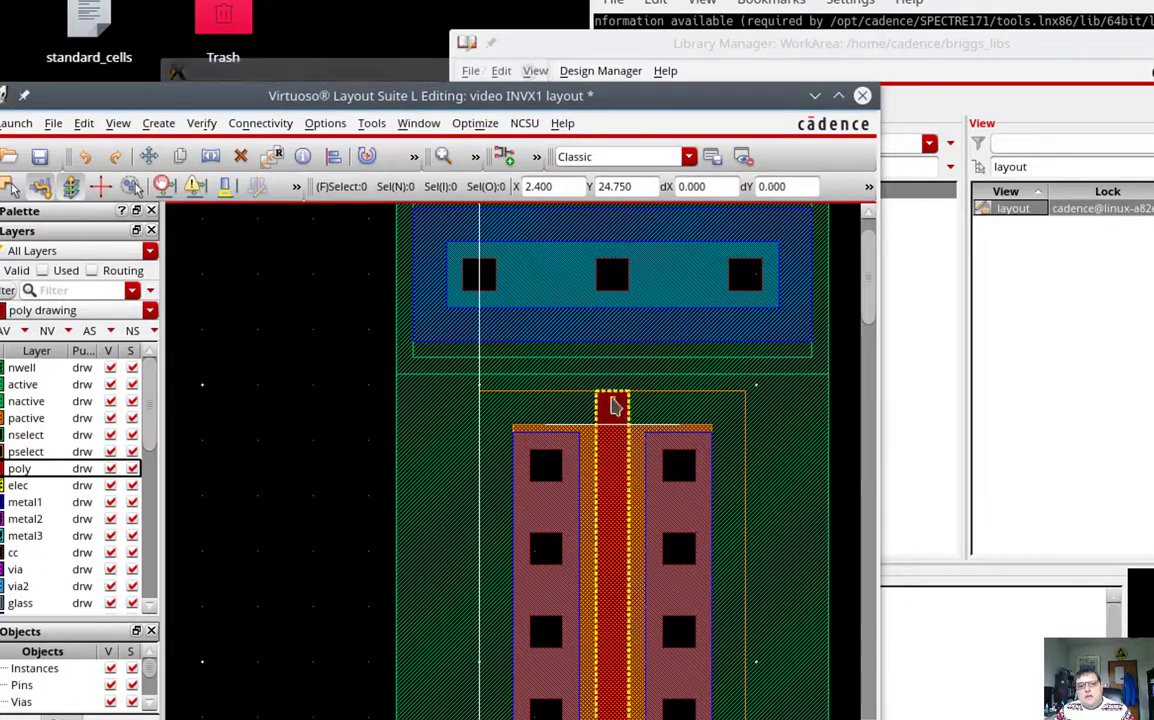
left_click(615, 403)
Open the DRC settings, then select the large green rectangle around the transistor.
left_click(201, 123)
left_click(215, 156)
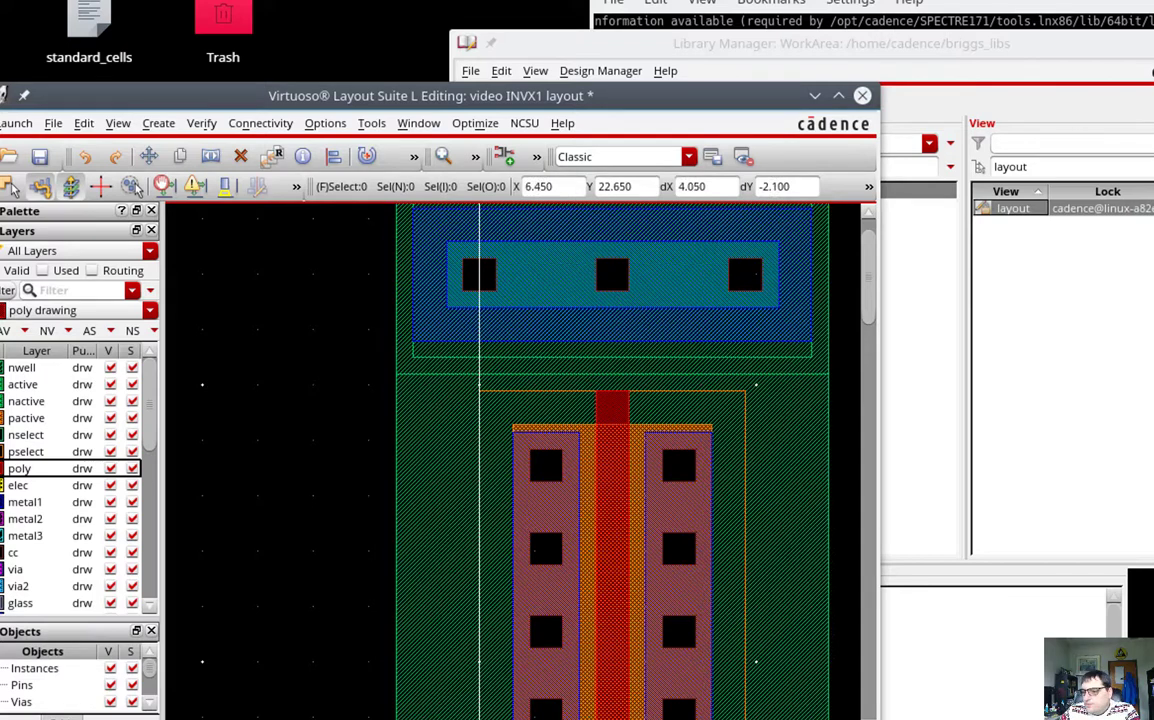
scroll(870, 360, "down", 1)
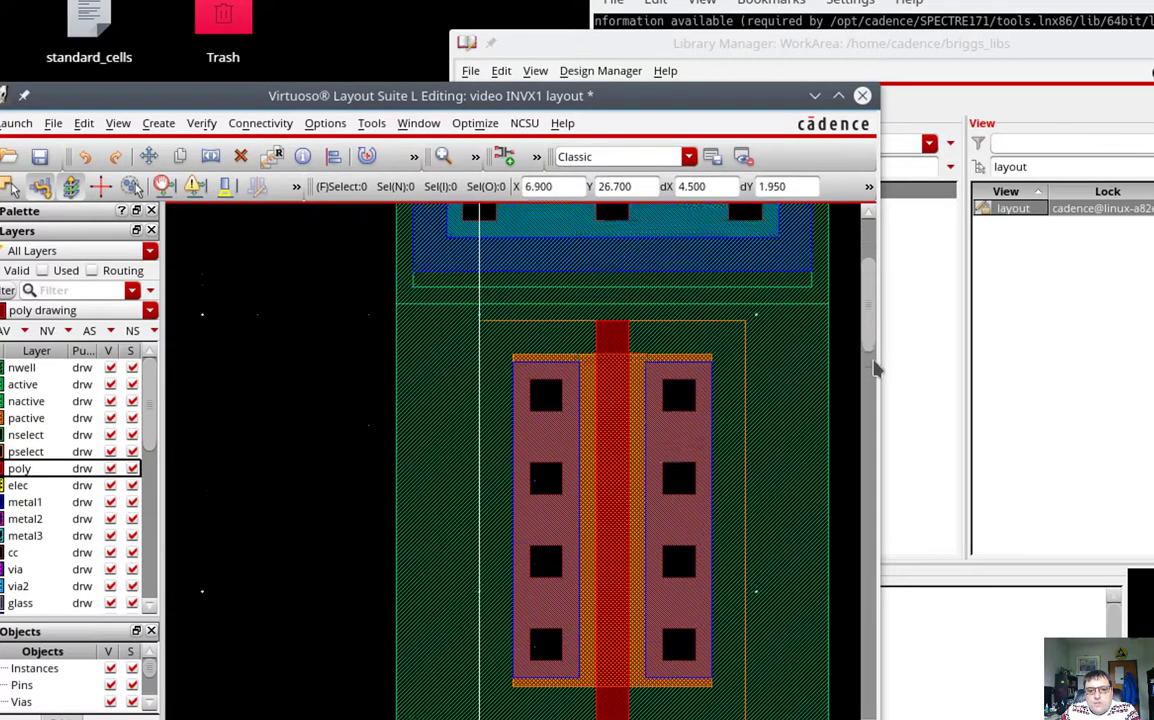
left_click_drag(873, 368, 883, 474)
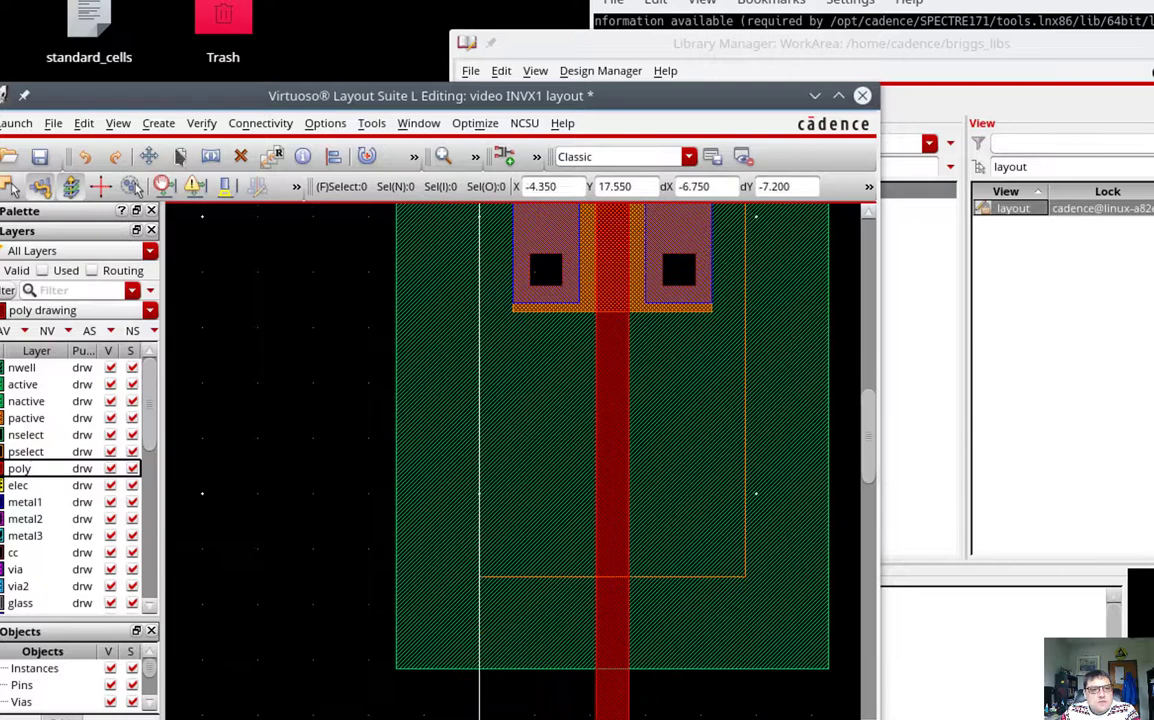
left_click(484, 289)
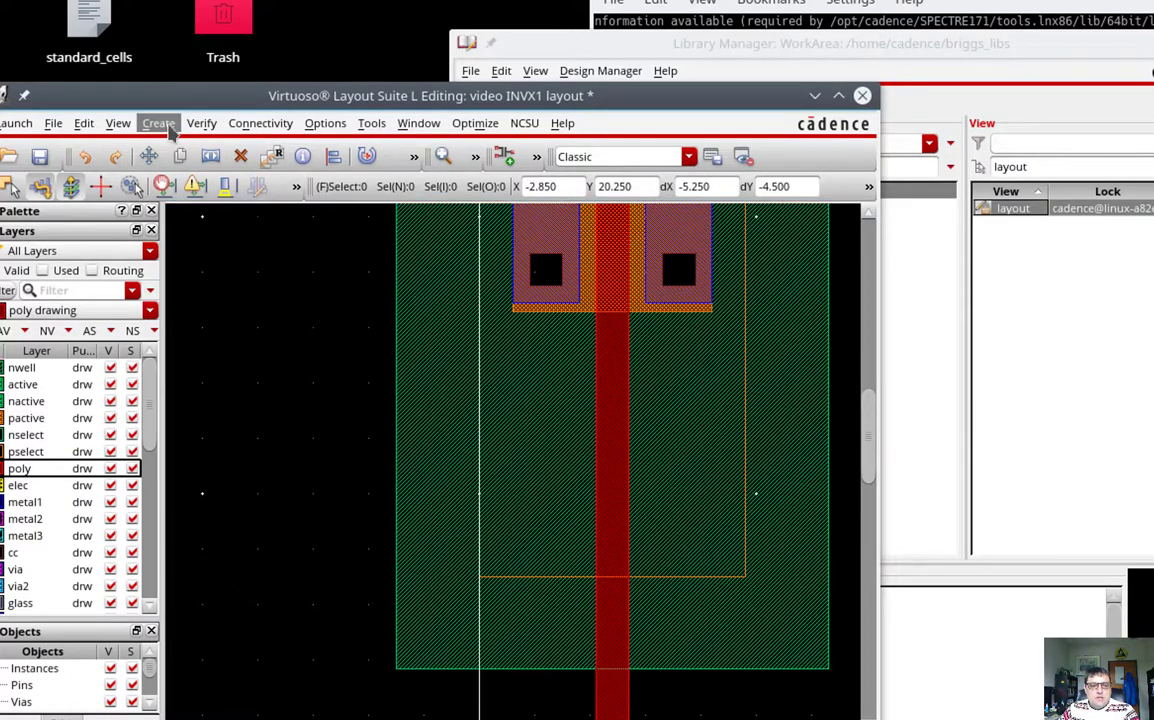
Open the Track Patterns editor and choose metal1 as the layer.
left_click(158, 123)
mouse_move(197, 378)
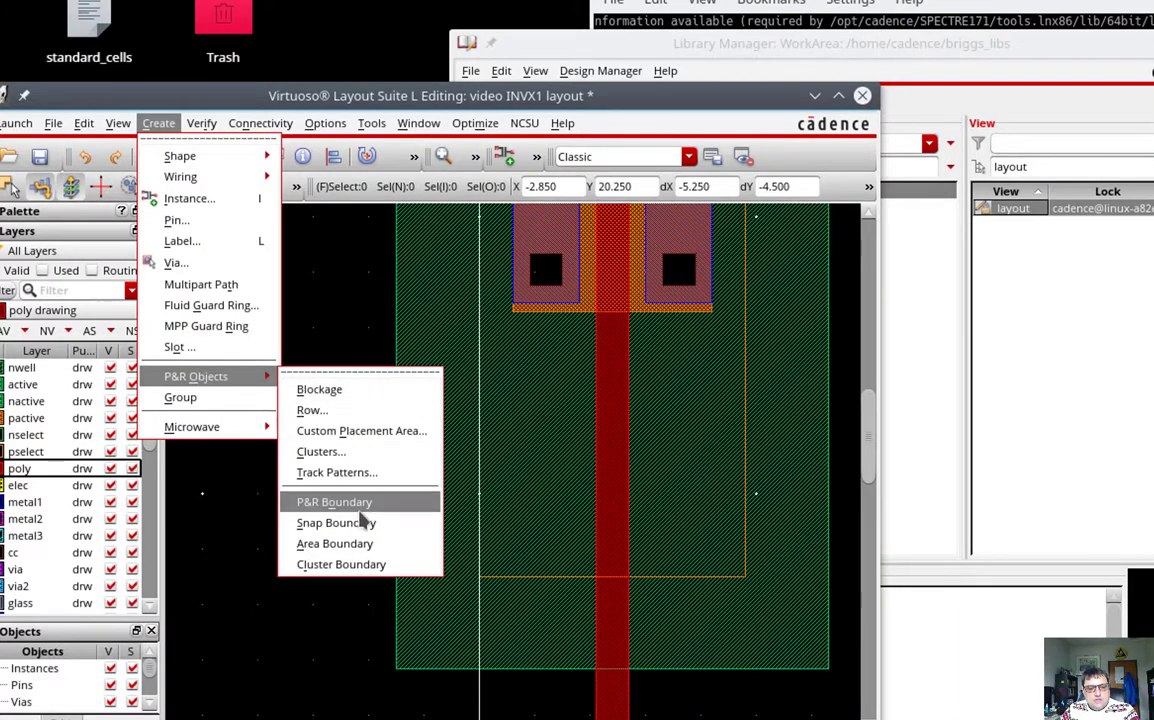
left_click(364, 476)
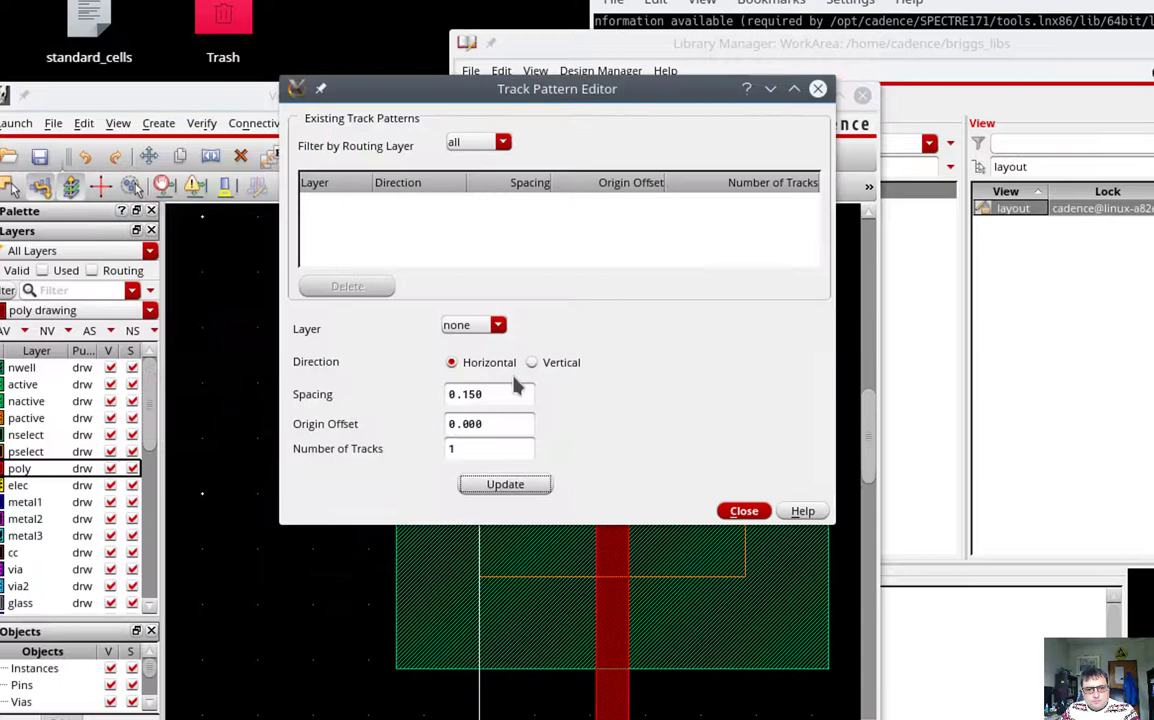
left_click(470, 329)
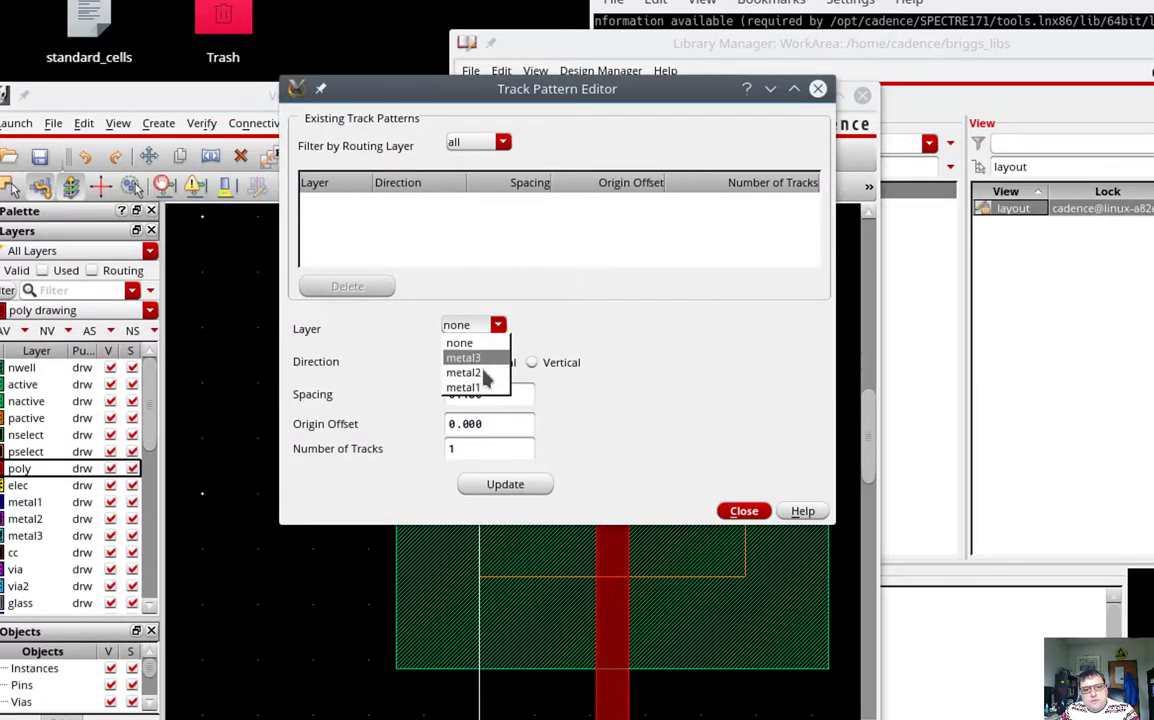
left_click(461, 387)
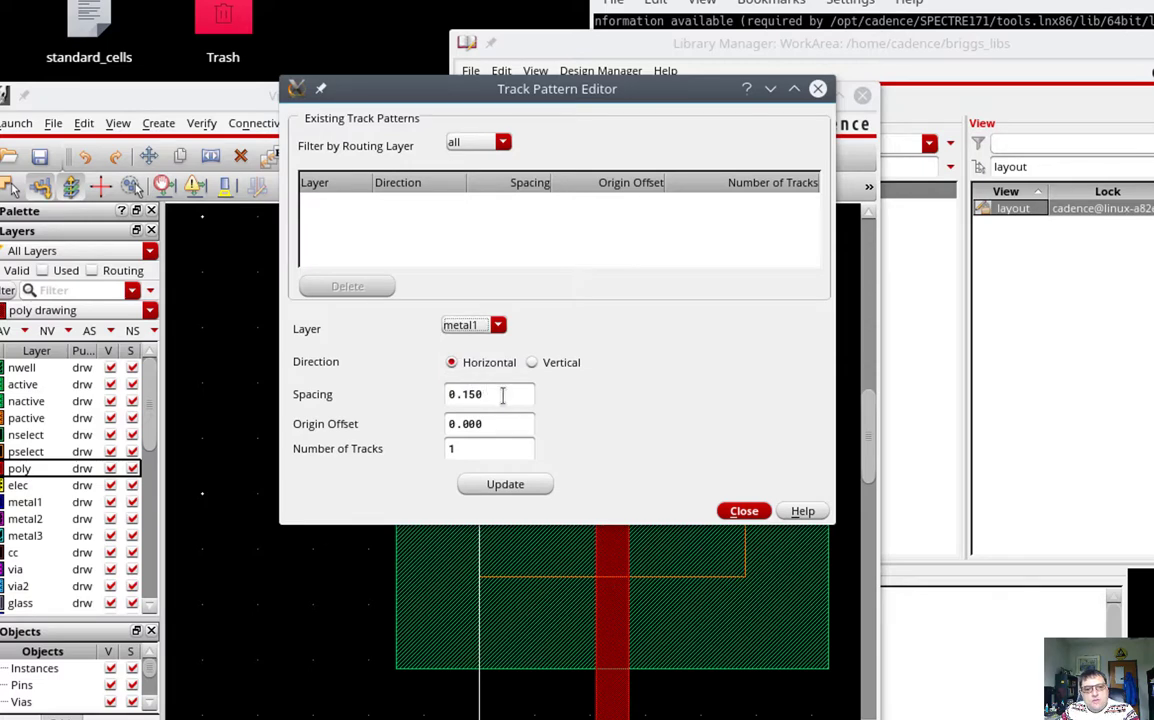
Add a horizontal metal1 track pattern with 2.4 spacing, 1.2 offset and 15 tracks.
left_click_drag(503, 396, 366, 396)
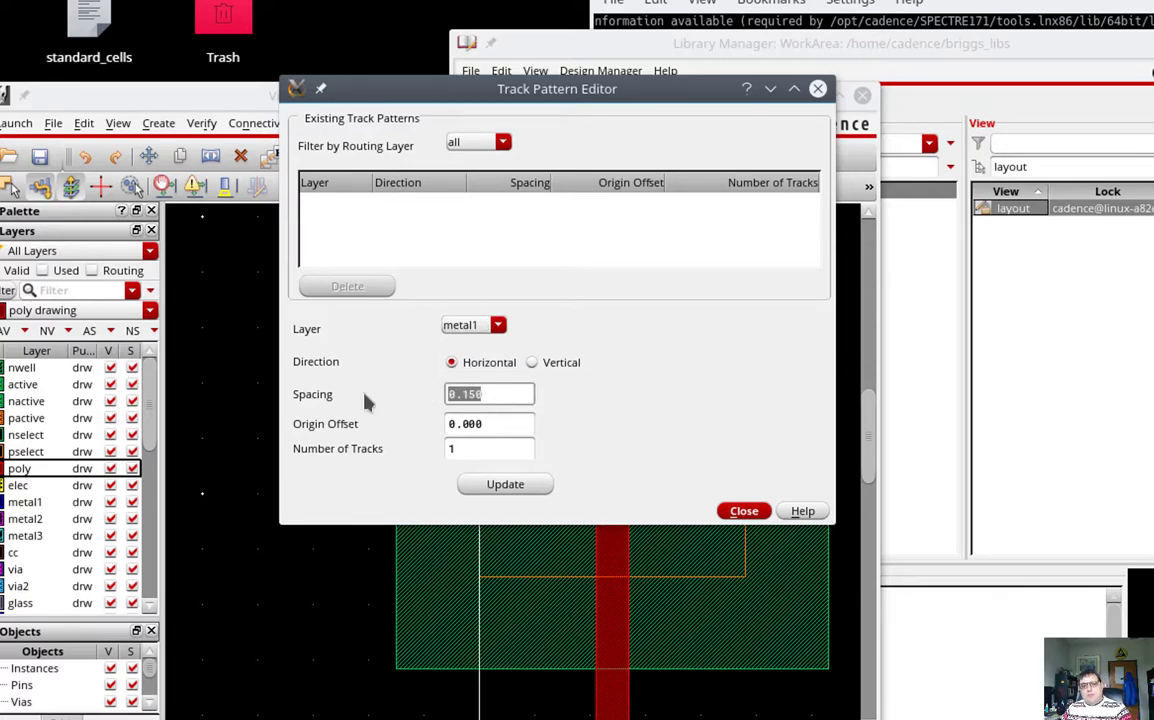
type("3")
key("Tab")
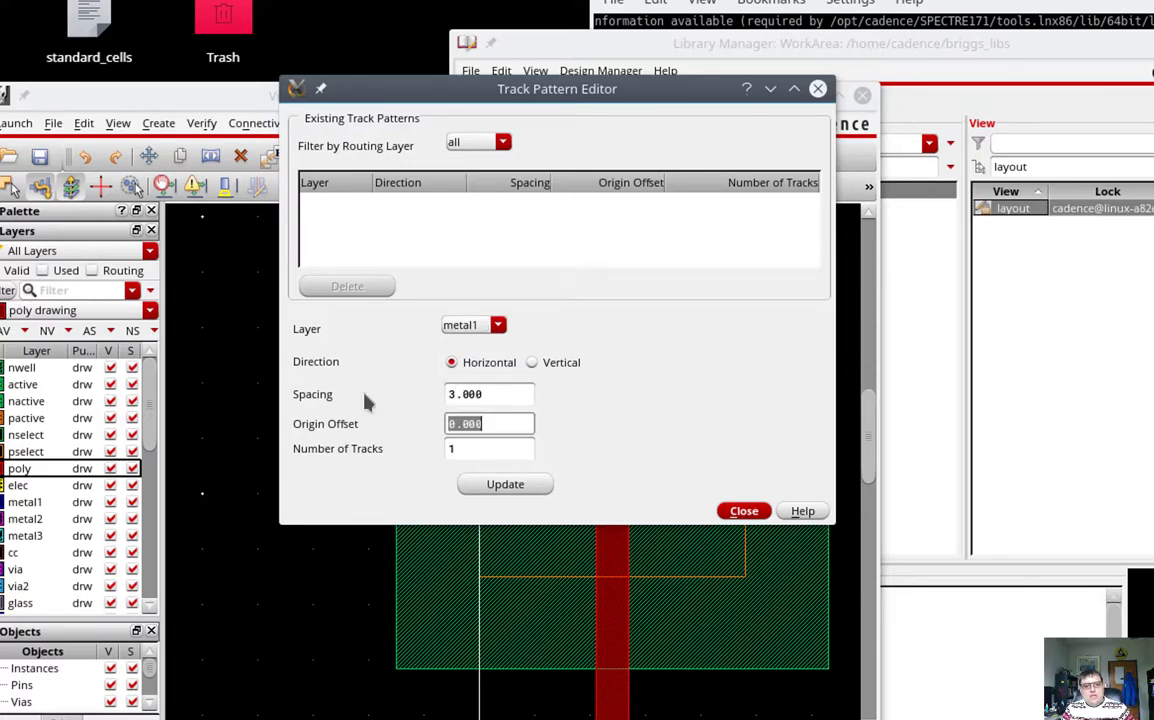
type("1.05")
key("shift+Tab")
type("2")
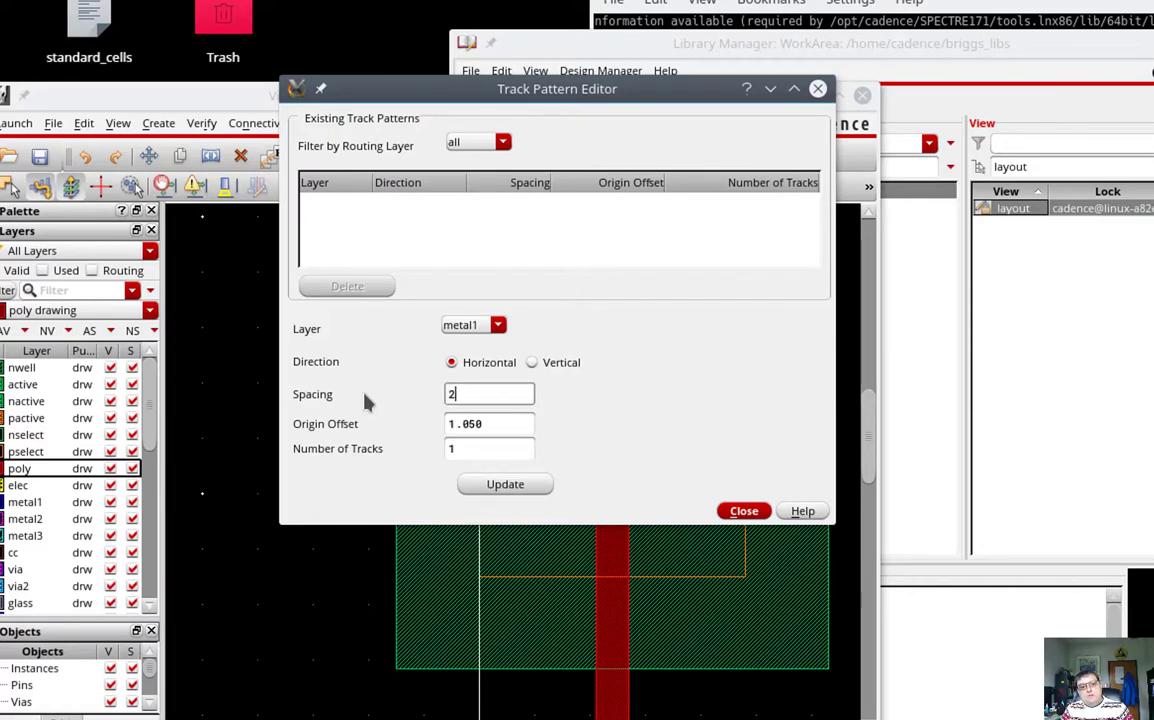
type(".4")
key("Tab")
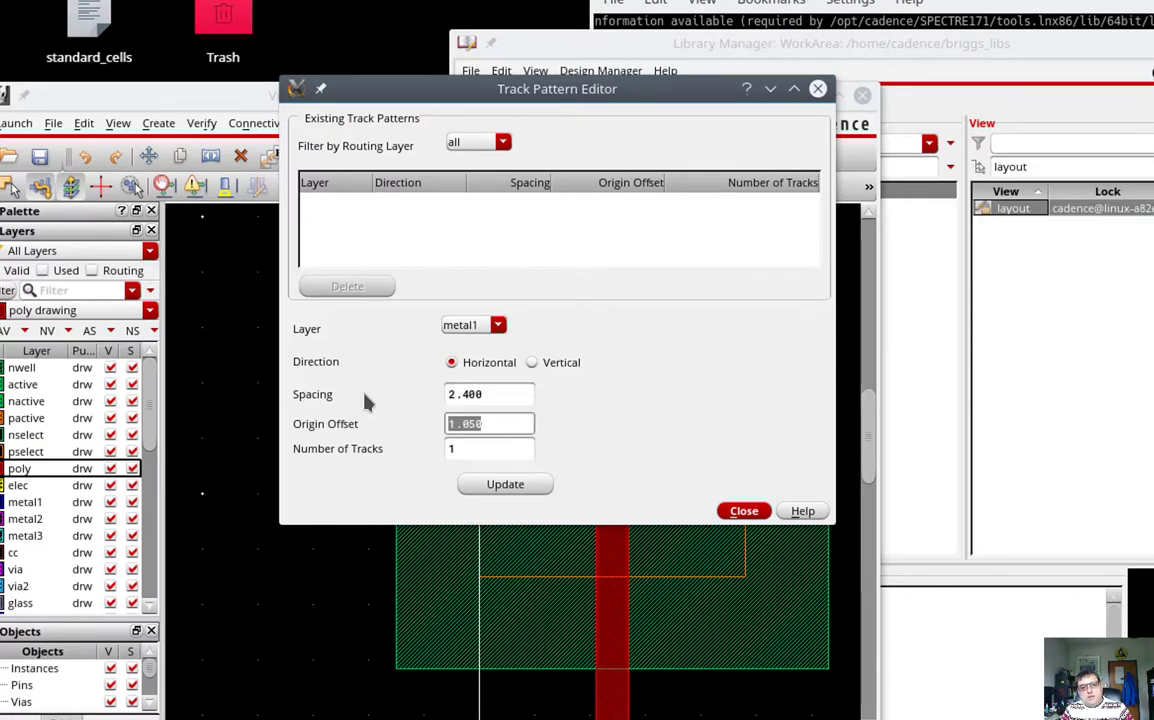
type("1.2")
key("Tab")
type("1")
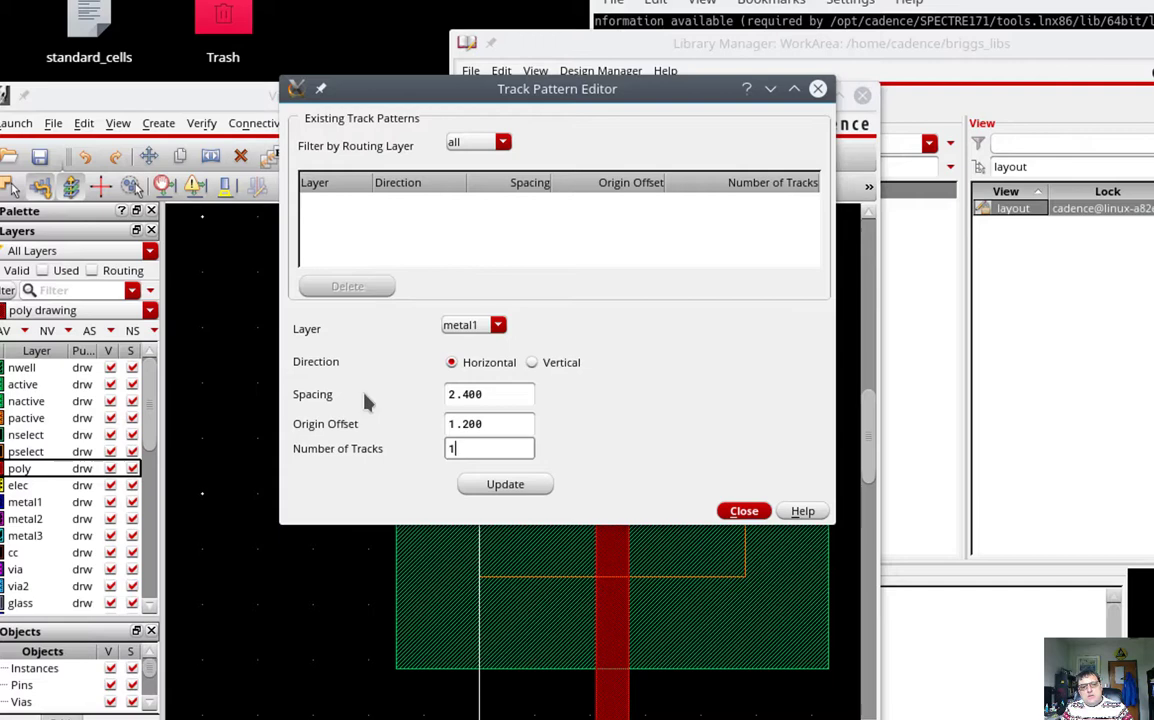
type("5")
key("Tab")
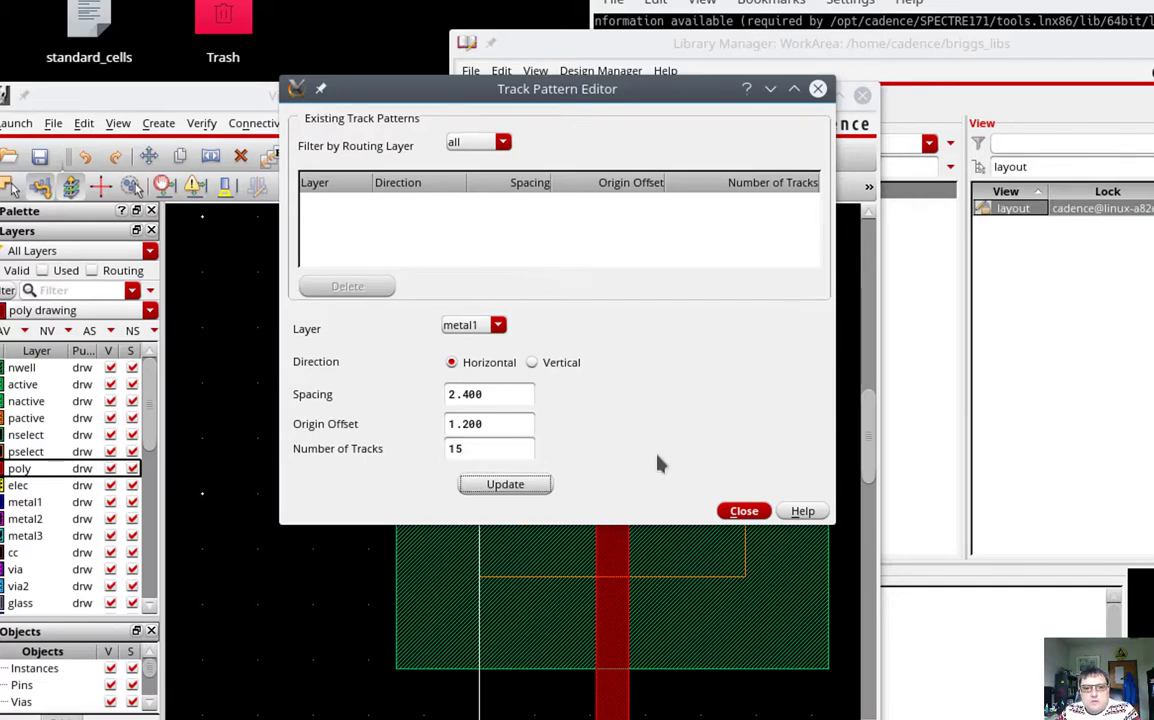
left_click(530, 485)
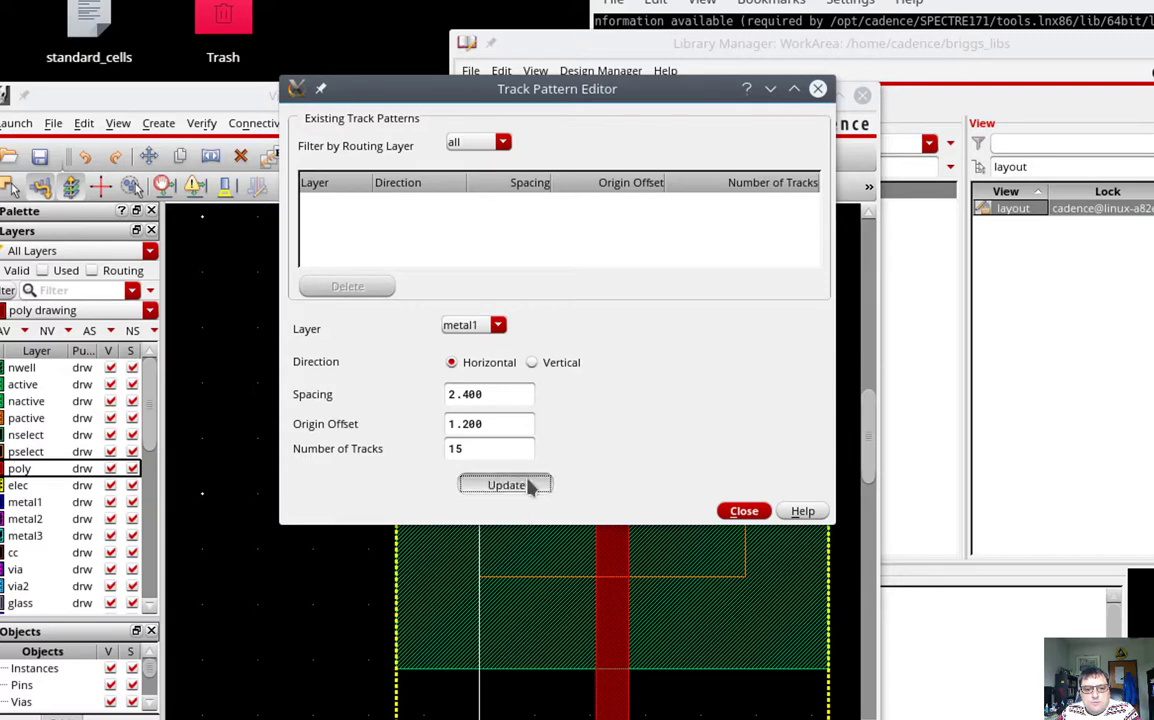
Add a matching horizontal metal3 track pattern.
left_click(460, 326)
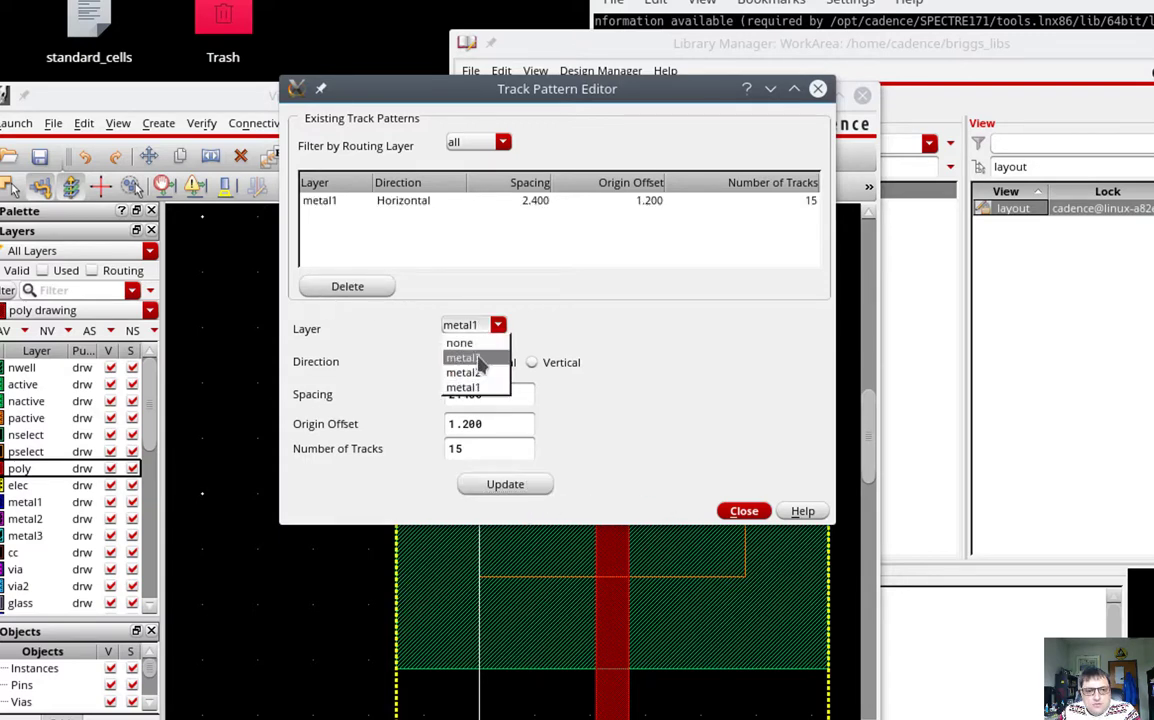
left_click(470, 359)
left_click(508, 485)
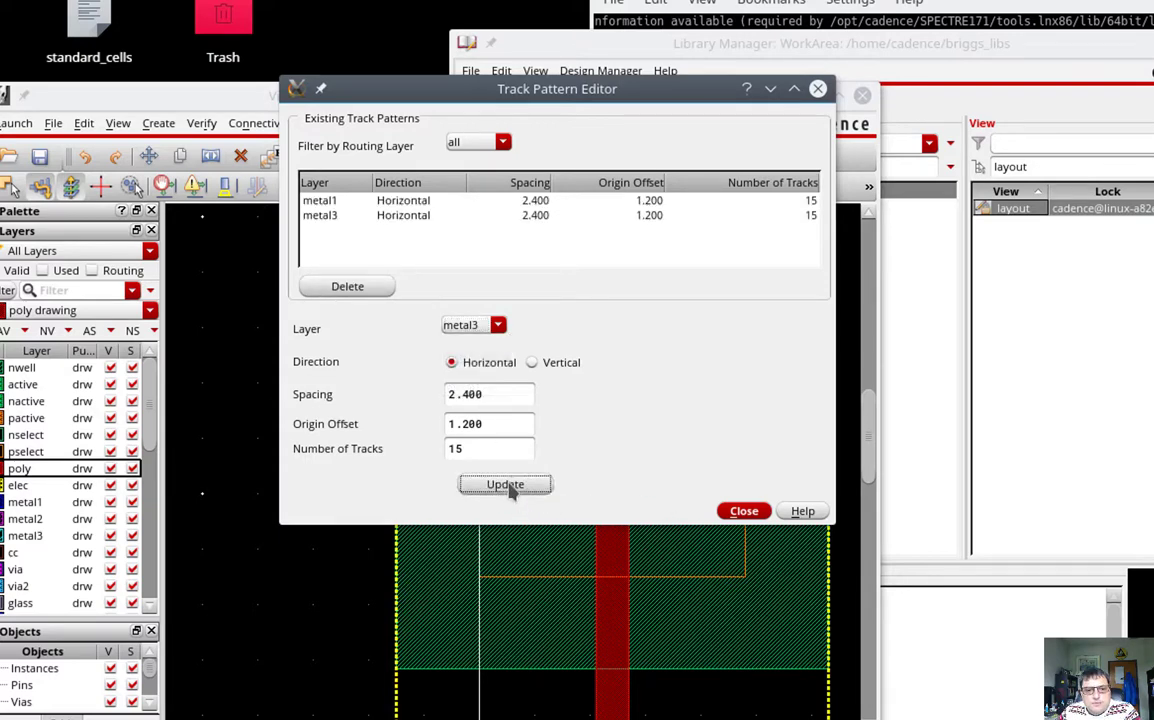
Add a vertical metal2 track pattern with 3.0 spacing and 1.5 offset, then close the editor.
left_click(496, 326)
left_click(478, 335)
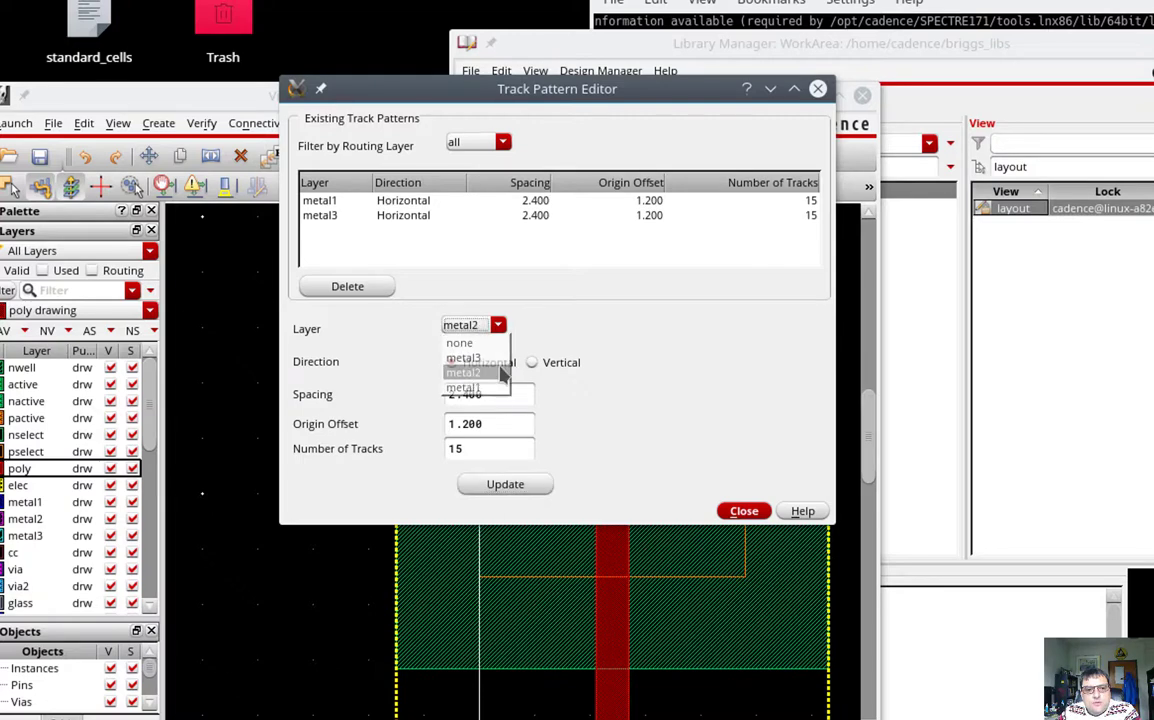
left_click(532, 363)
key("Tab")
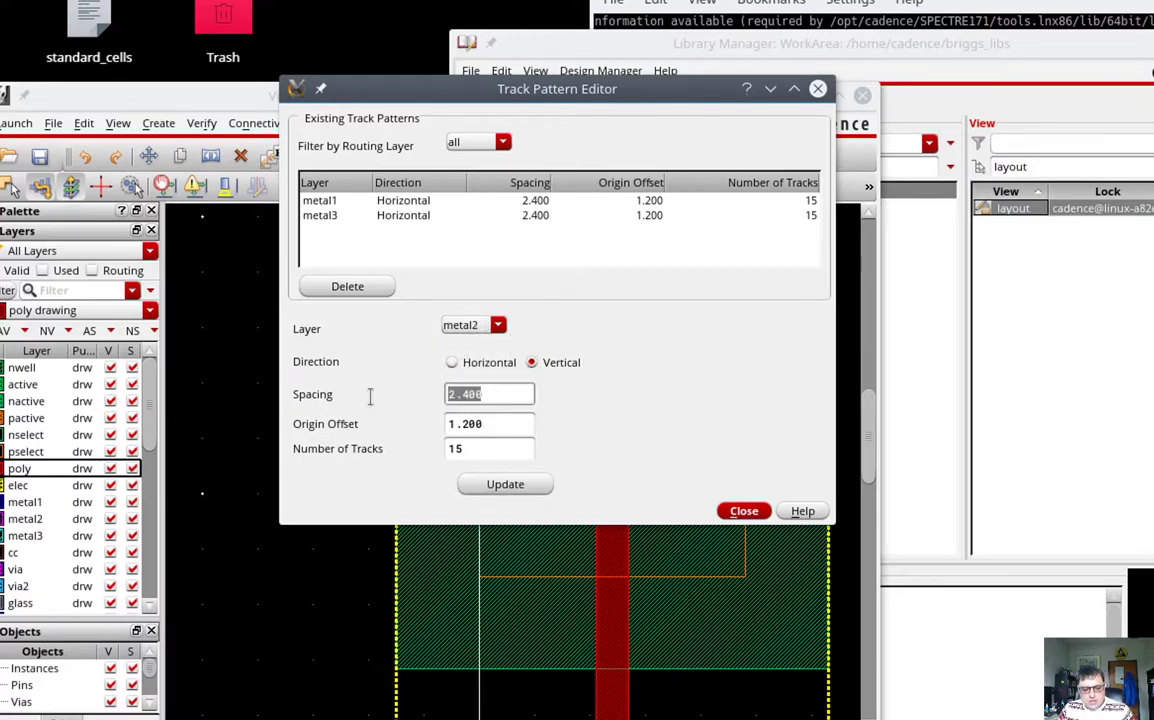
type("3")
key("Tab")
type("1.5")
key("Tab")
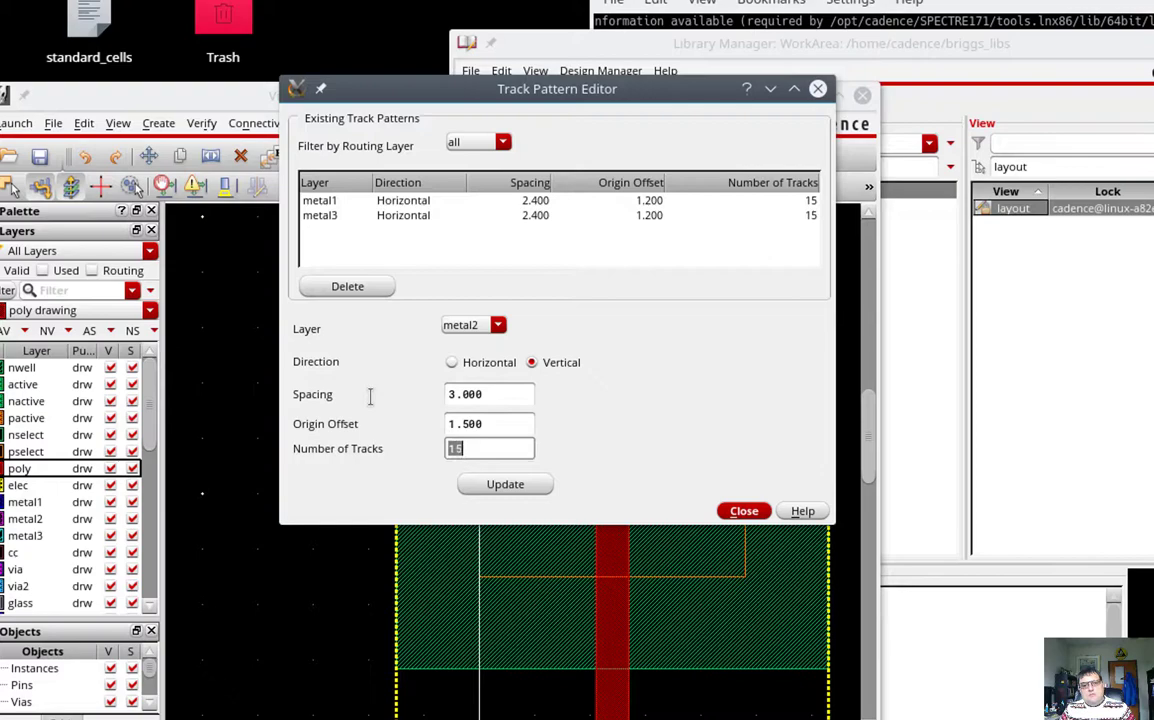
left_click(505, 484)
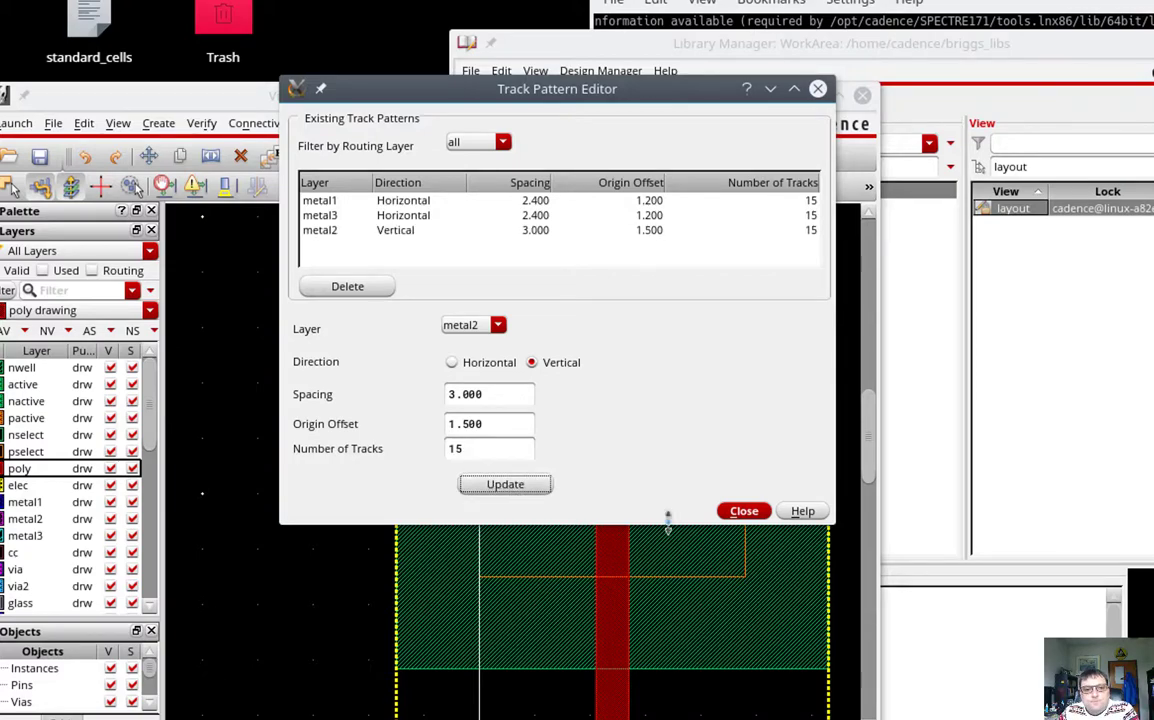
left_click(743, 511)
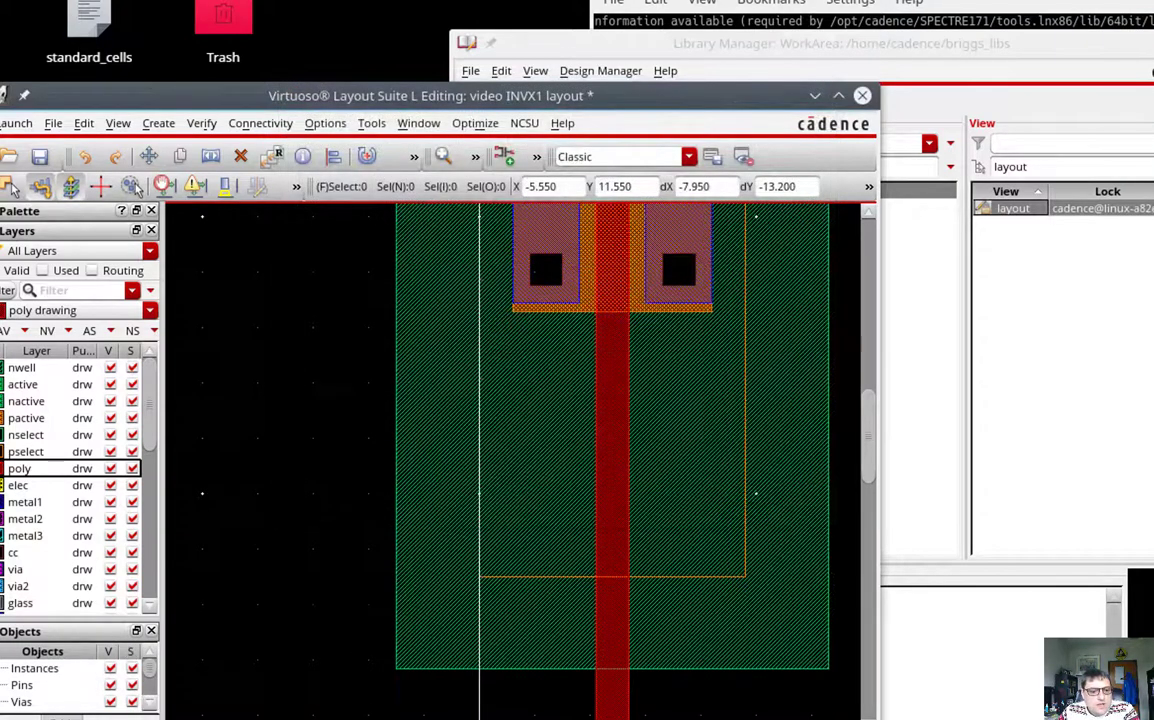
Enable track visibility in the Grids panel so metal track lines appear.
left_click(62, 716)
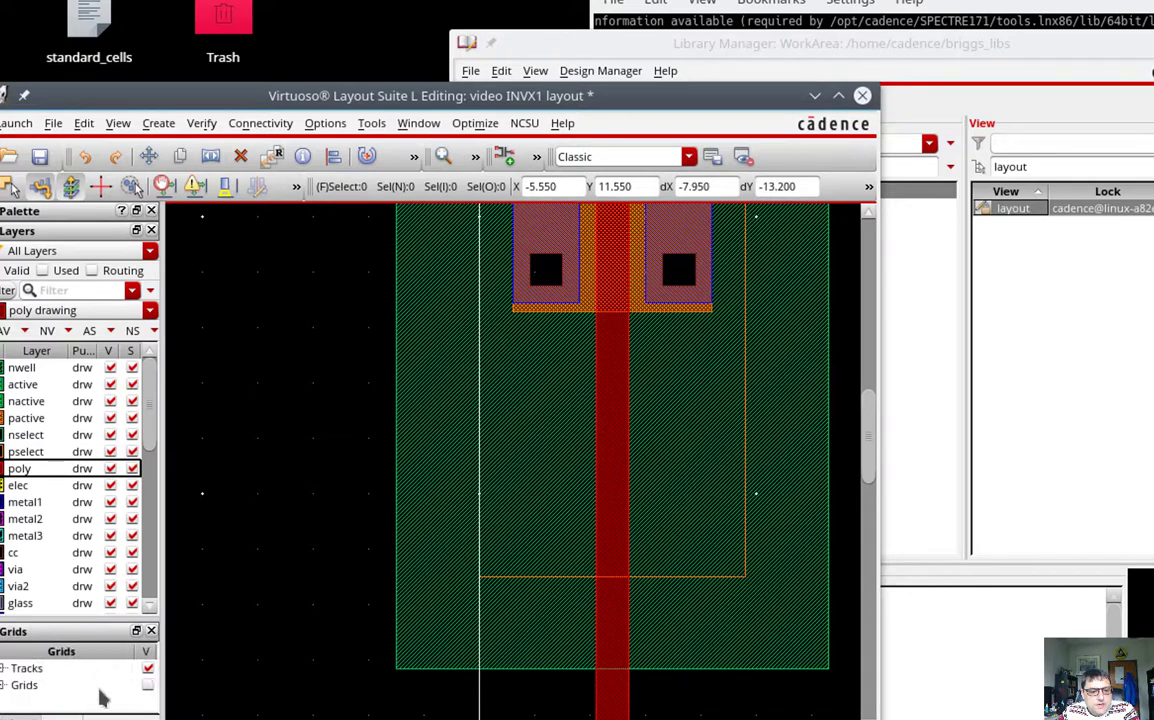
left_click(148, 669)
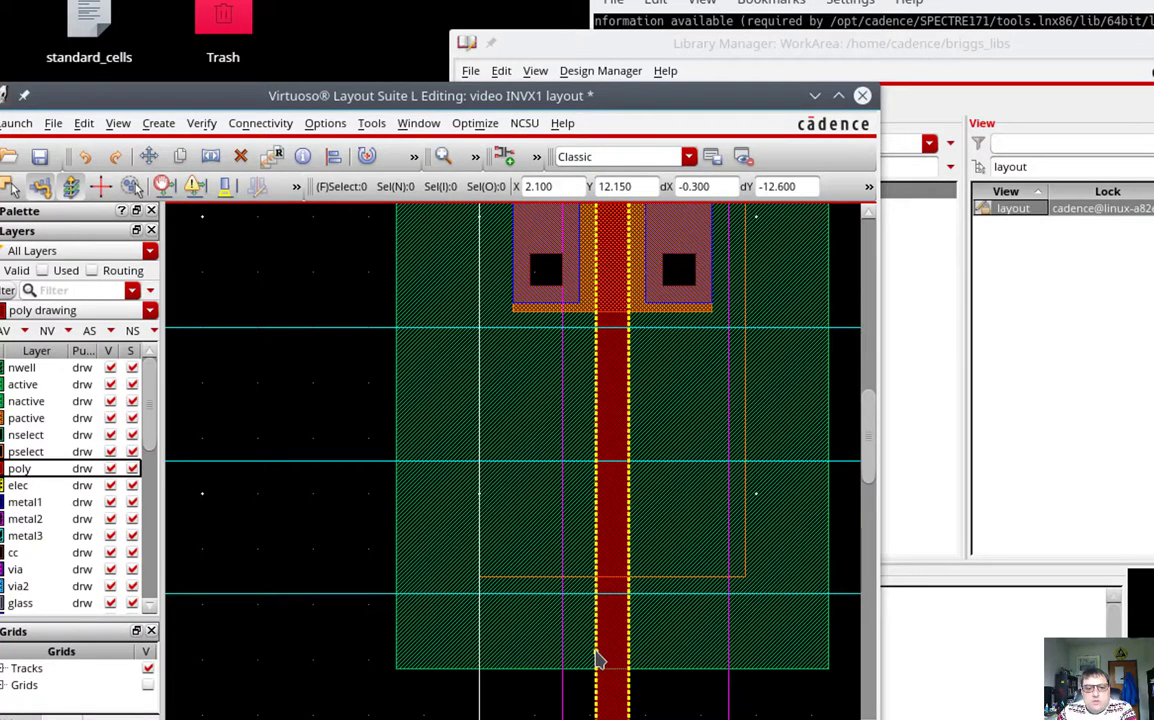
scroll(597, 660, "down", 1)
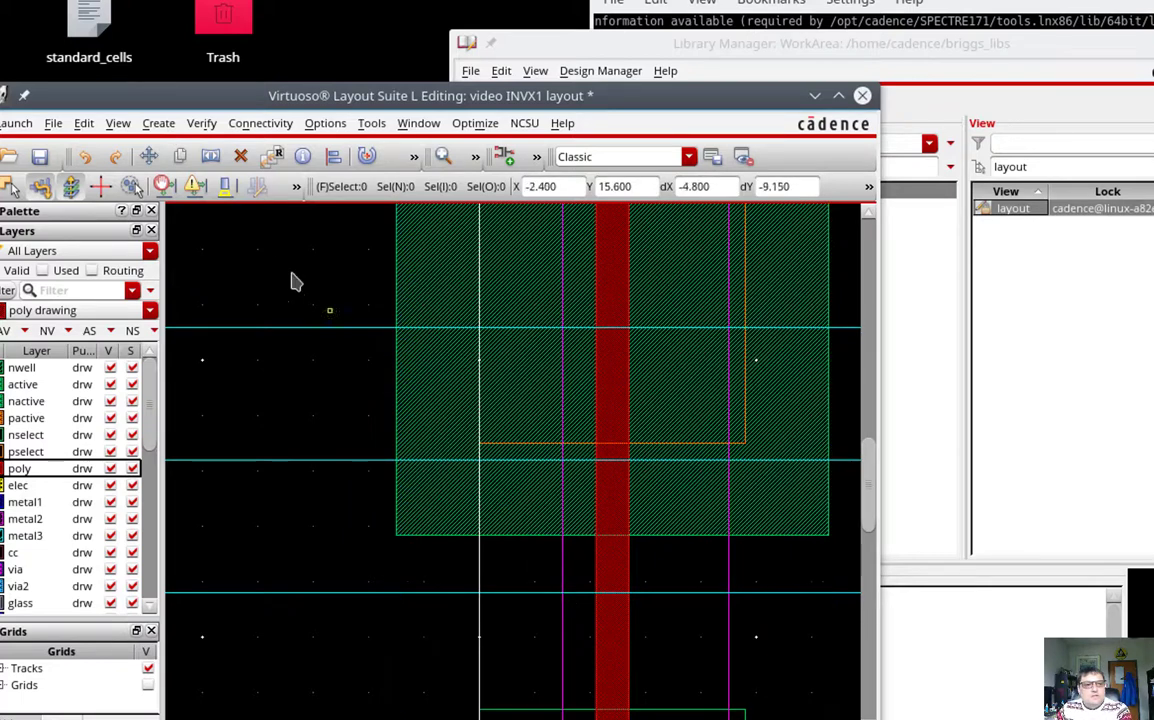
Place an M1_POLY via on the poly strip where it meets the lower track.
left_click(158, 123)
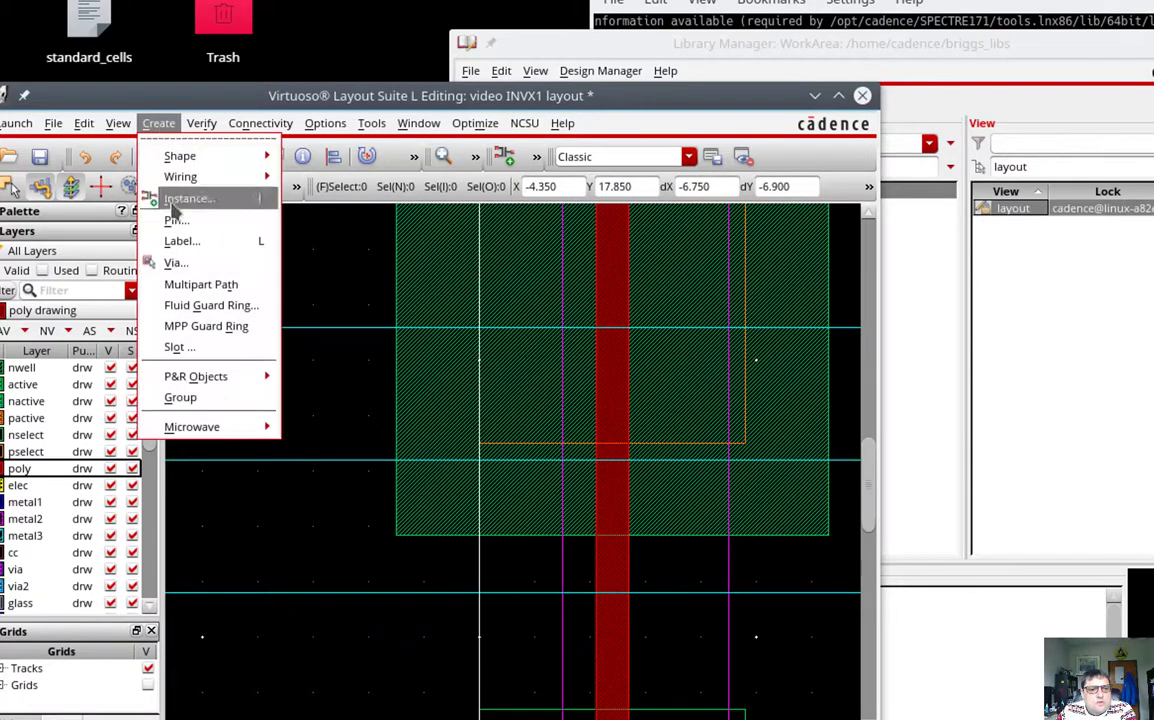
left_click(176, 262)
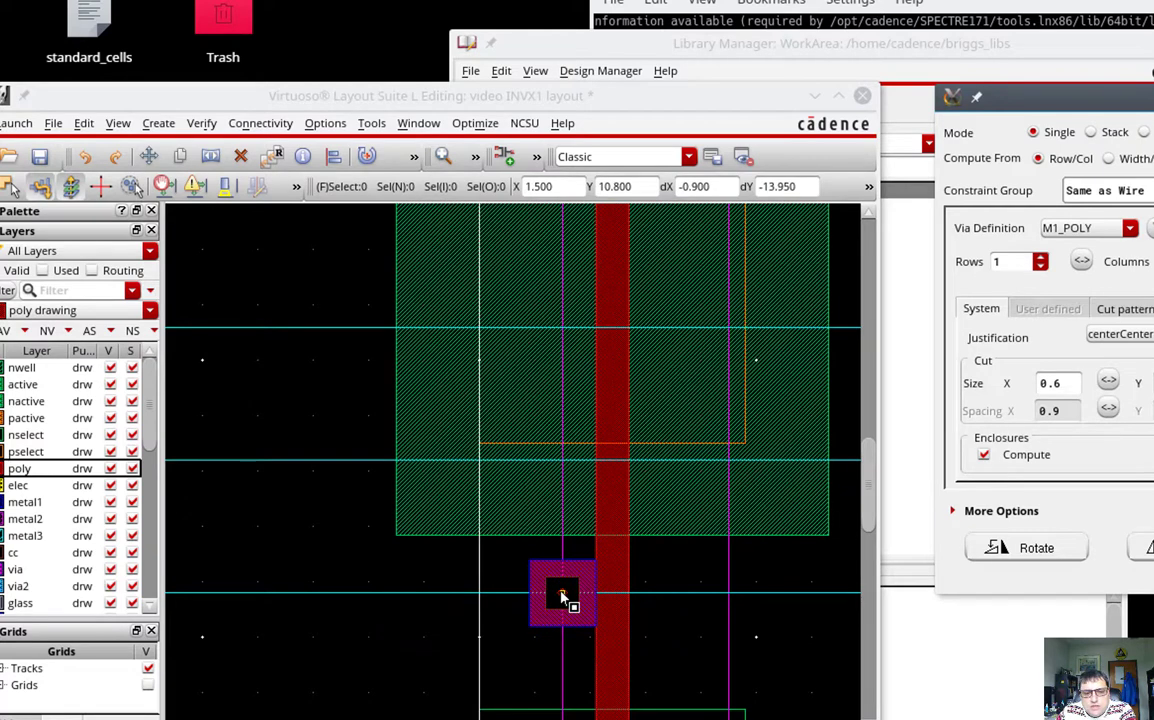
left_click(563, 597)
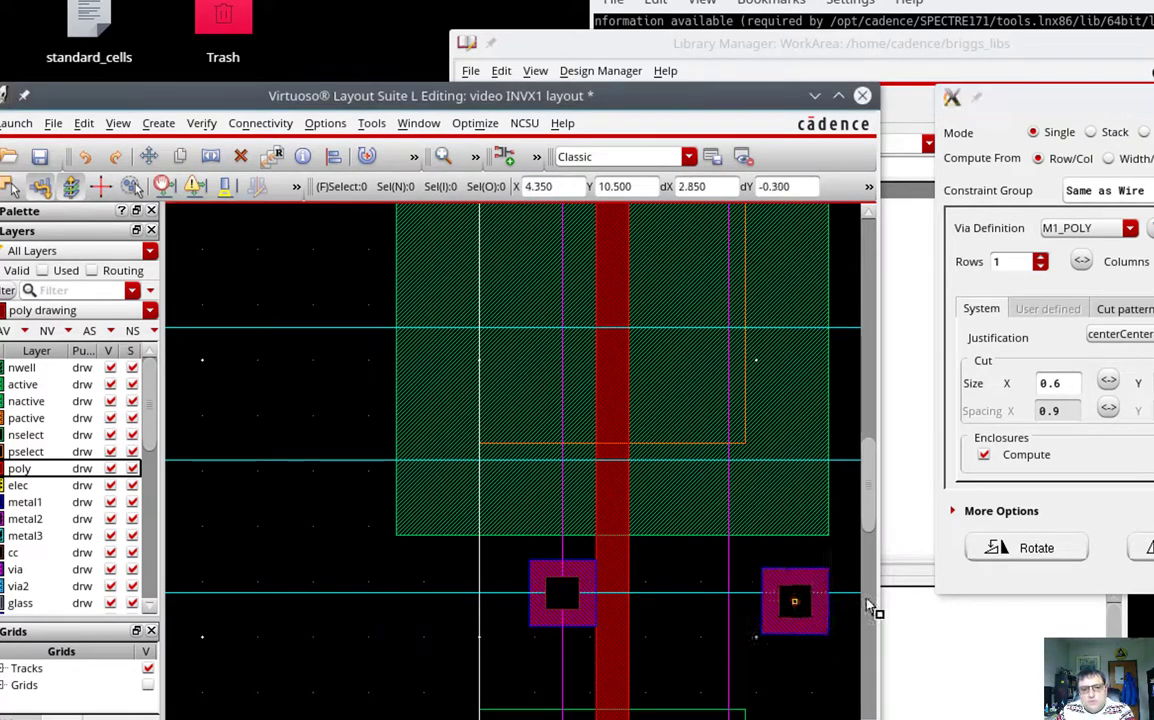
key("Escape")
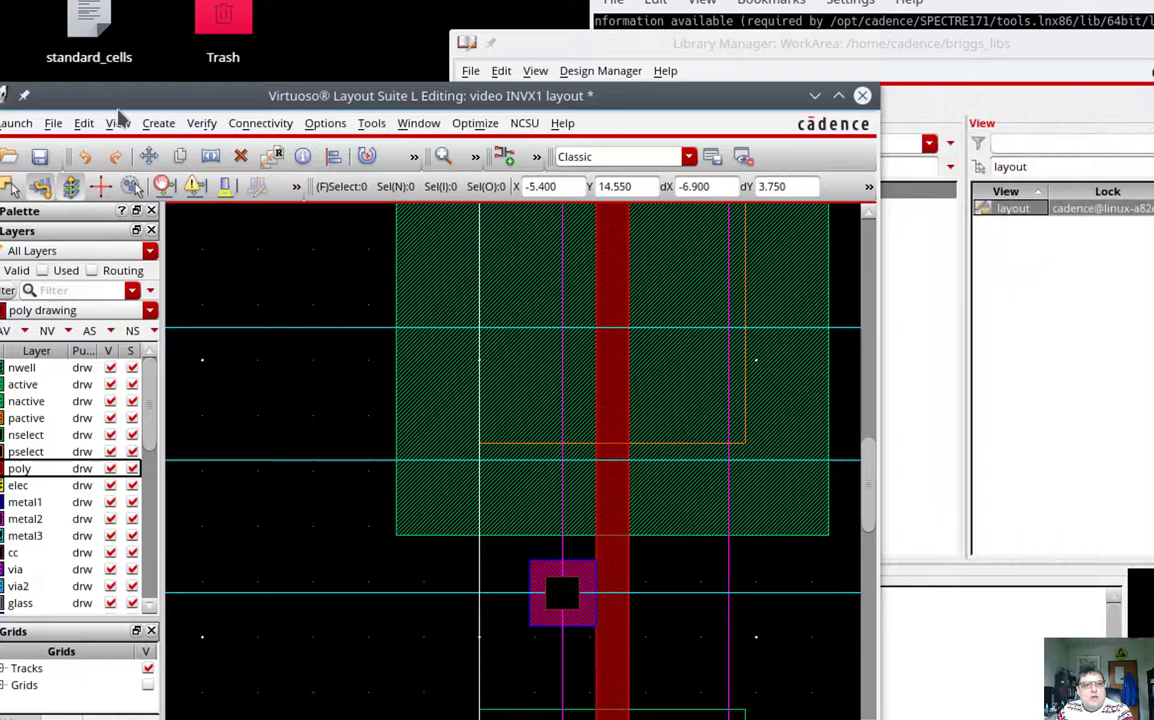
left_click(157, 123)
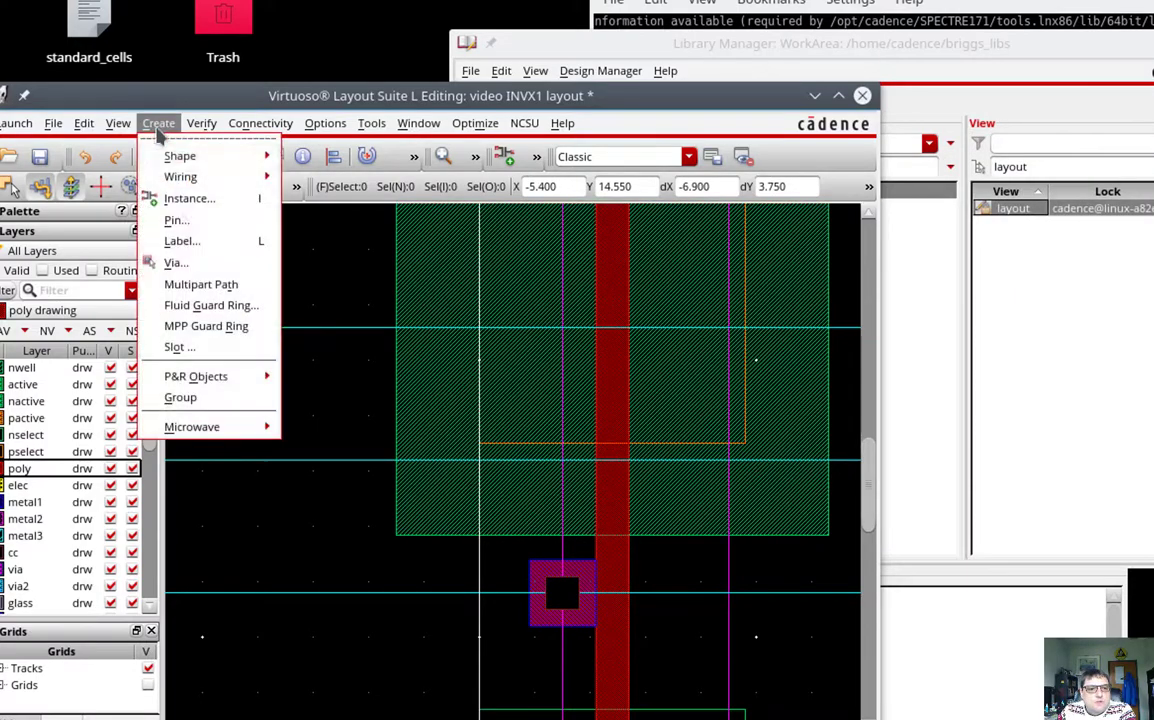
Create a pin for terminal X and draw it over the poly contact square.
left_click(176, 220)
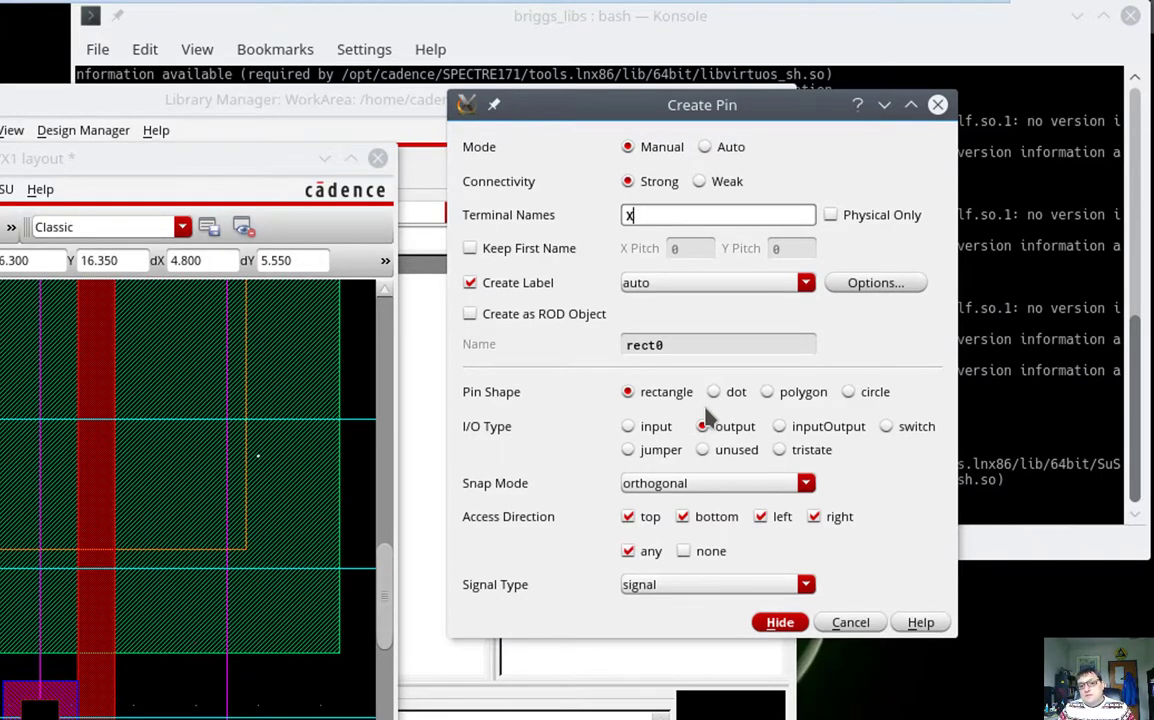
left_click(470, 282)
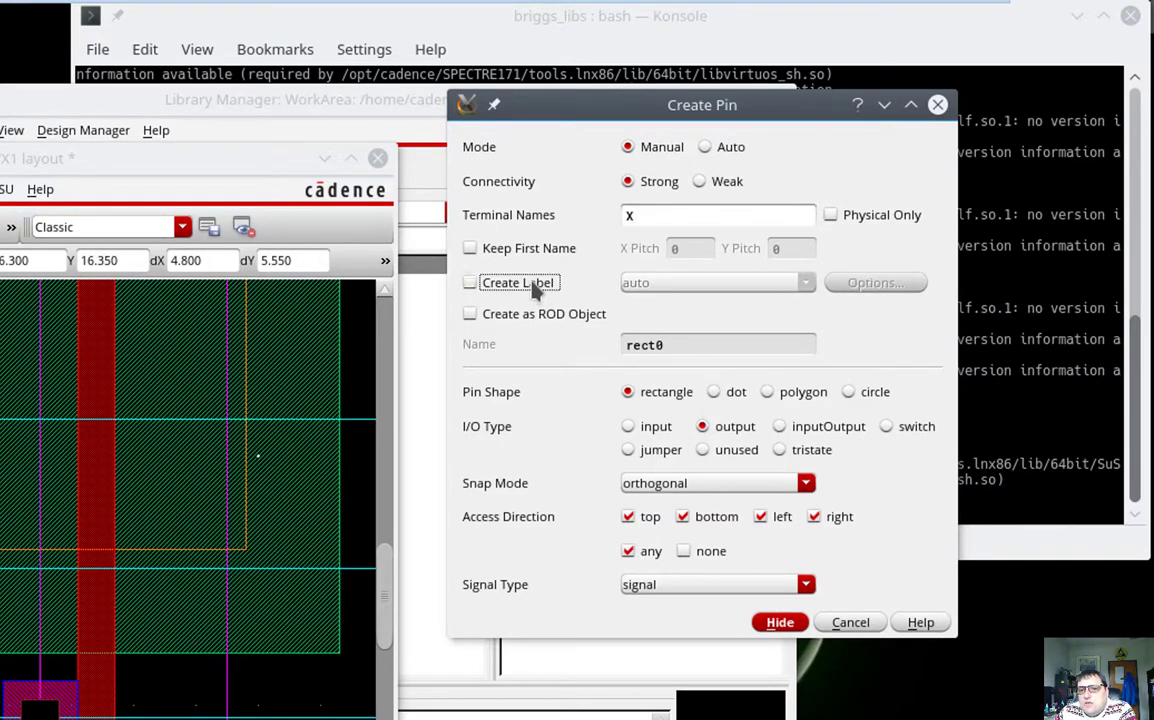
left_click(470, 282)
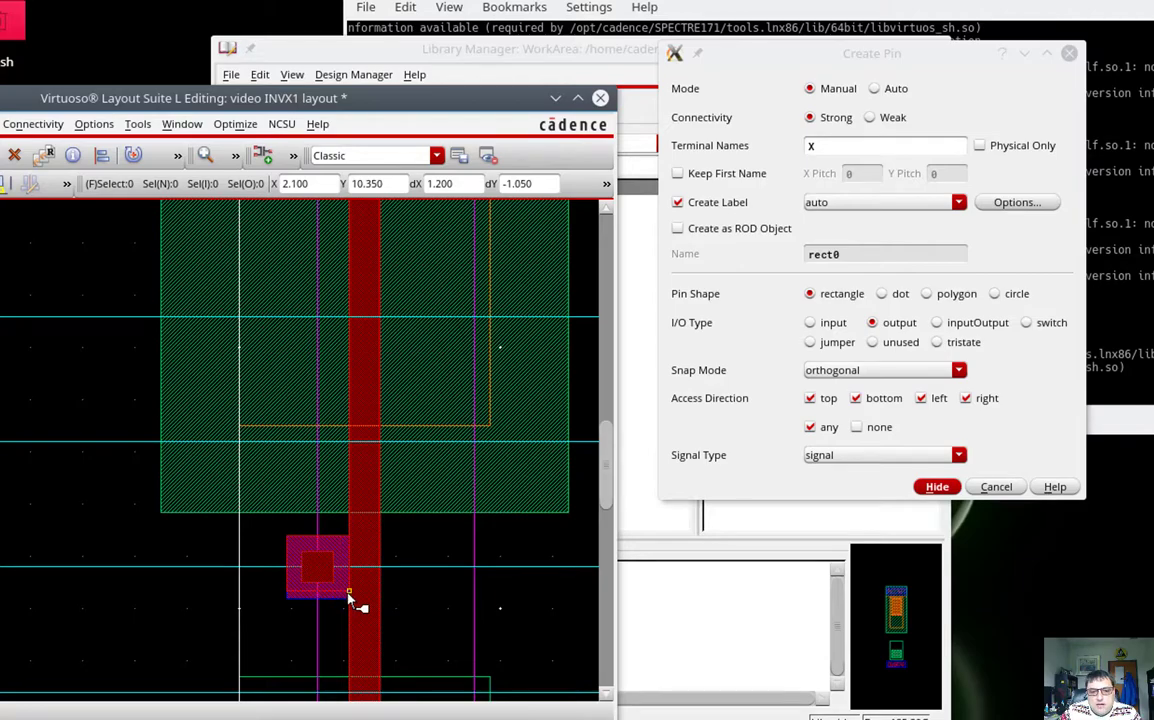
key("Escape")
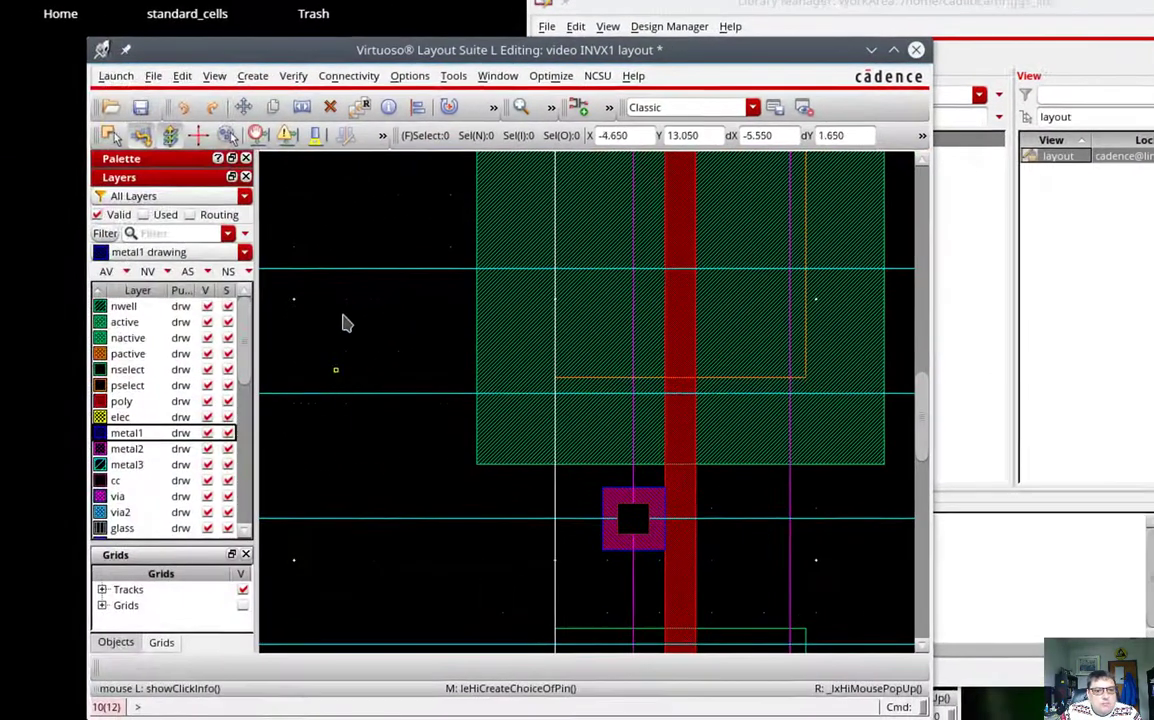
left_click(252, 75)
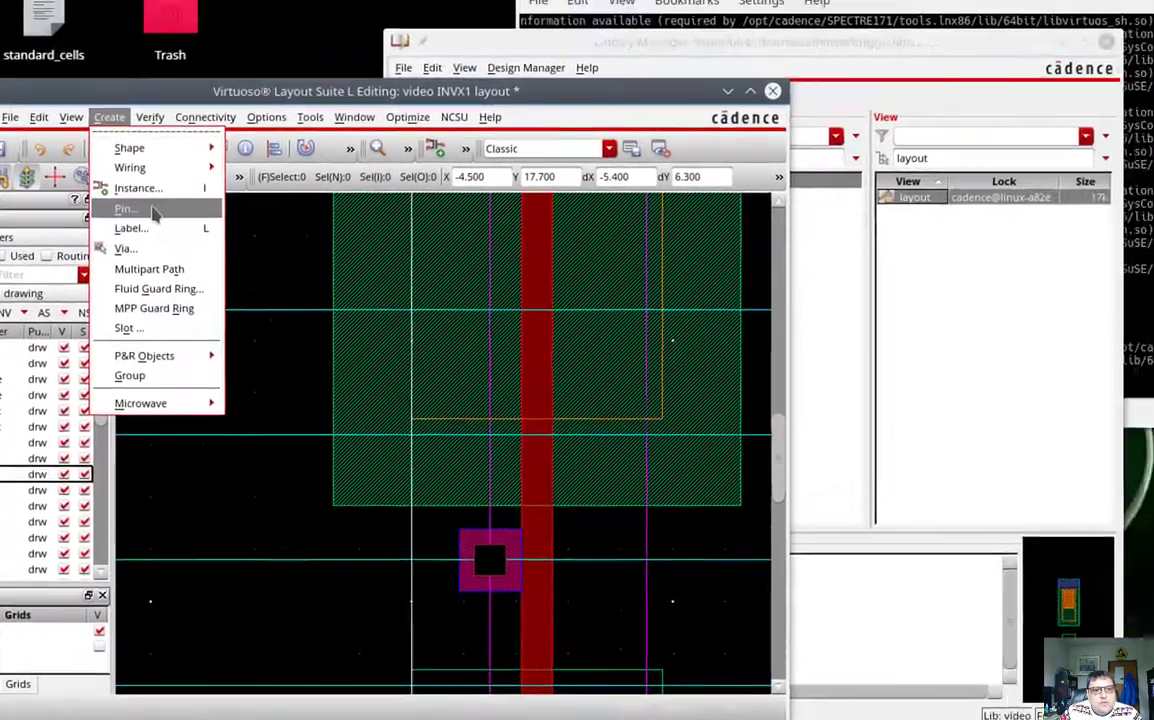
left_click(124, 209)
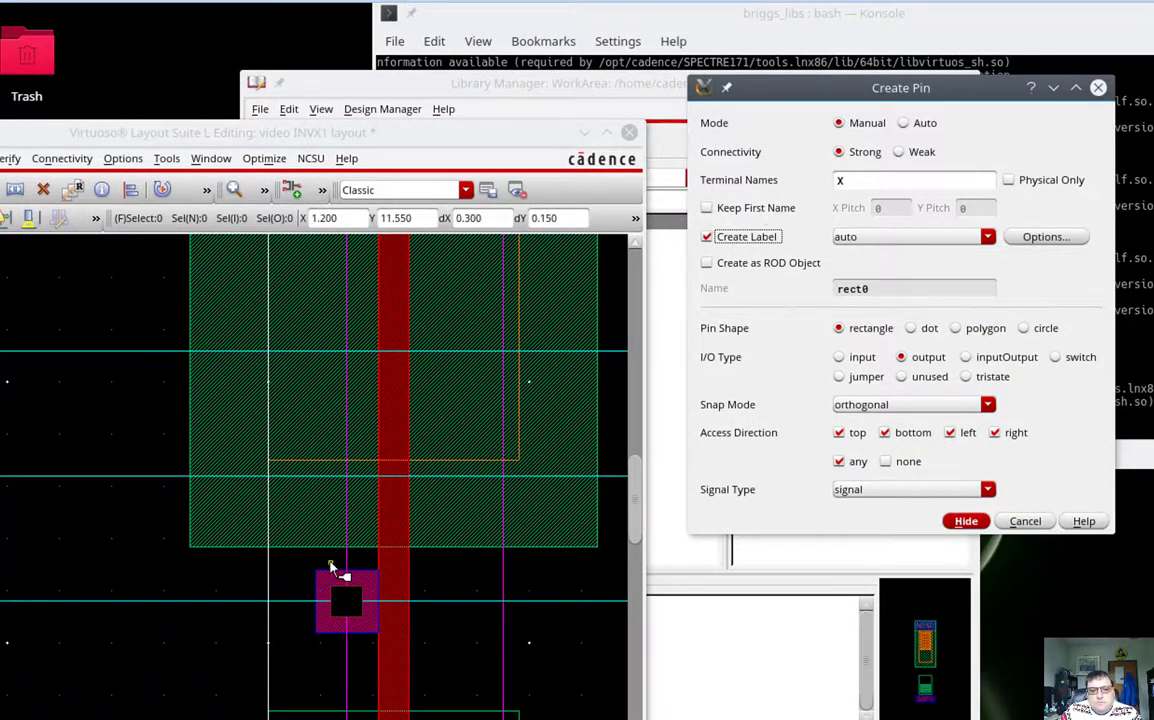
left_click(377, 632)
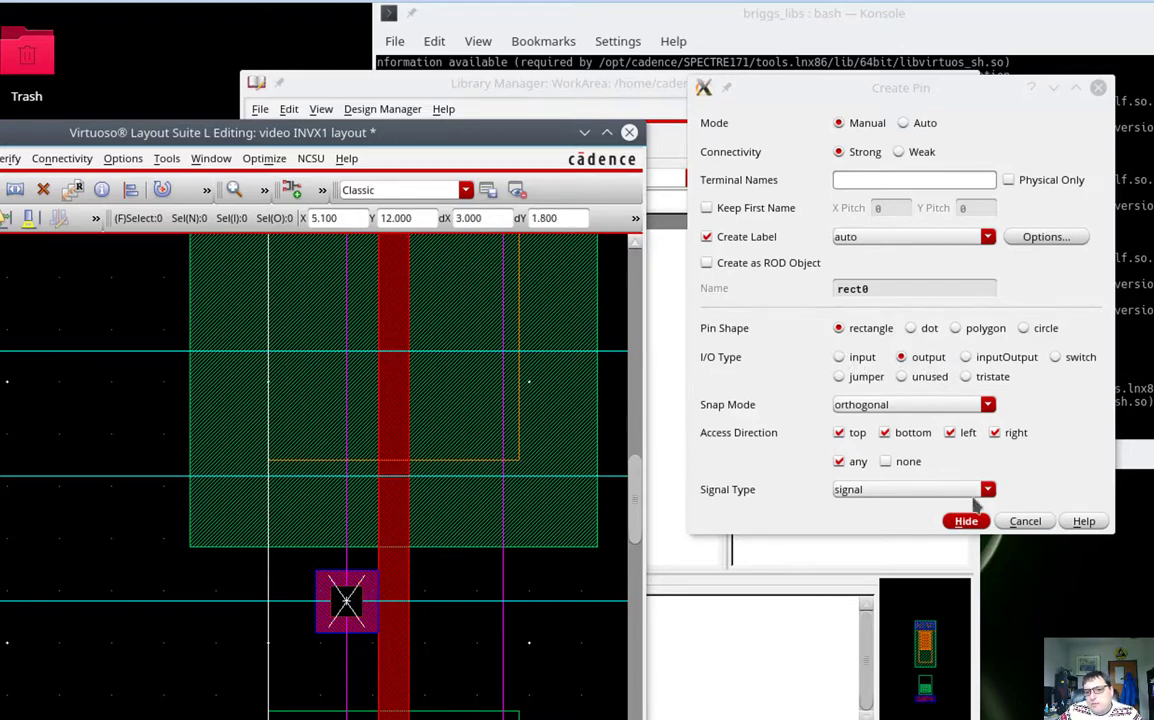
Change the X pin's I/O type from output to input in its properties.
key("Escape")
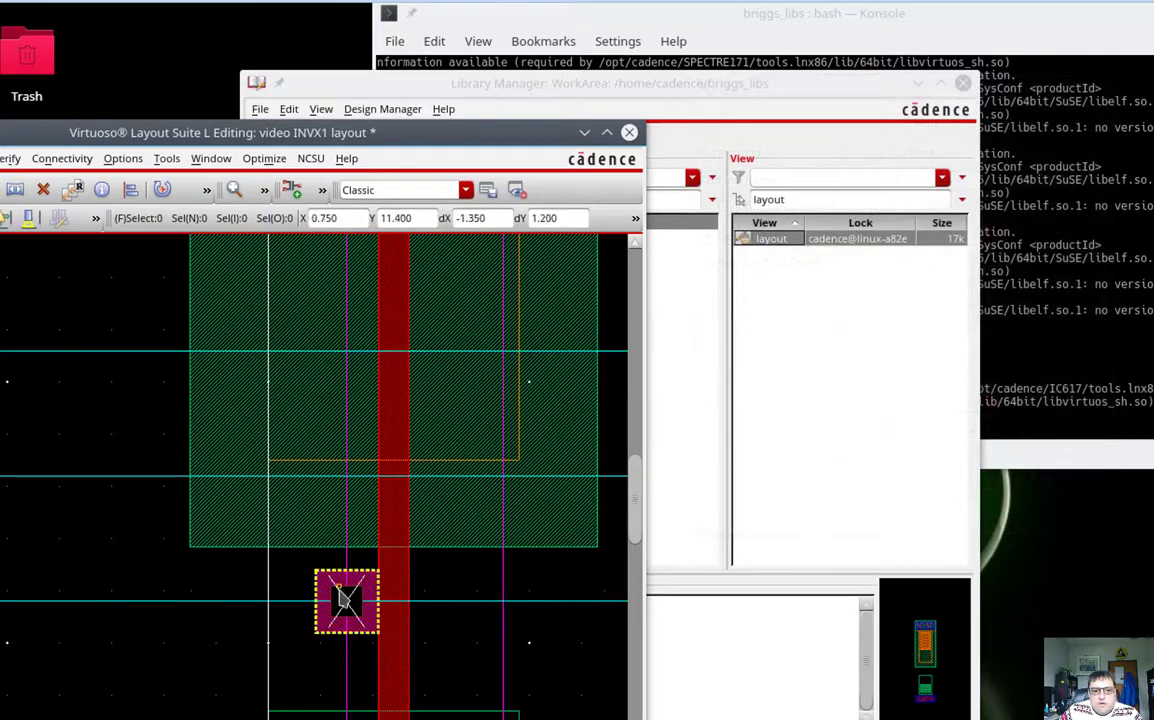
left_click_drag(270, 655, 386, 566)
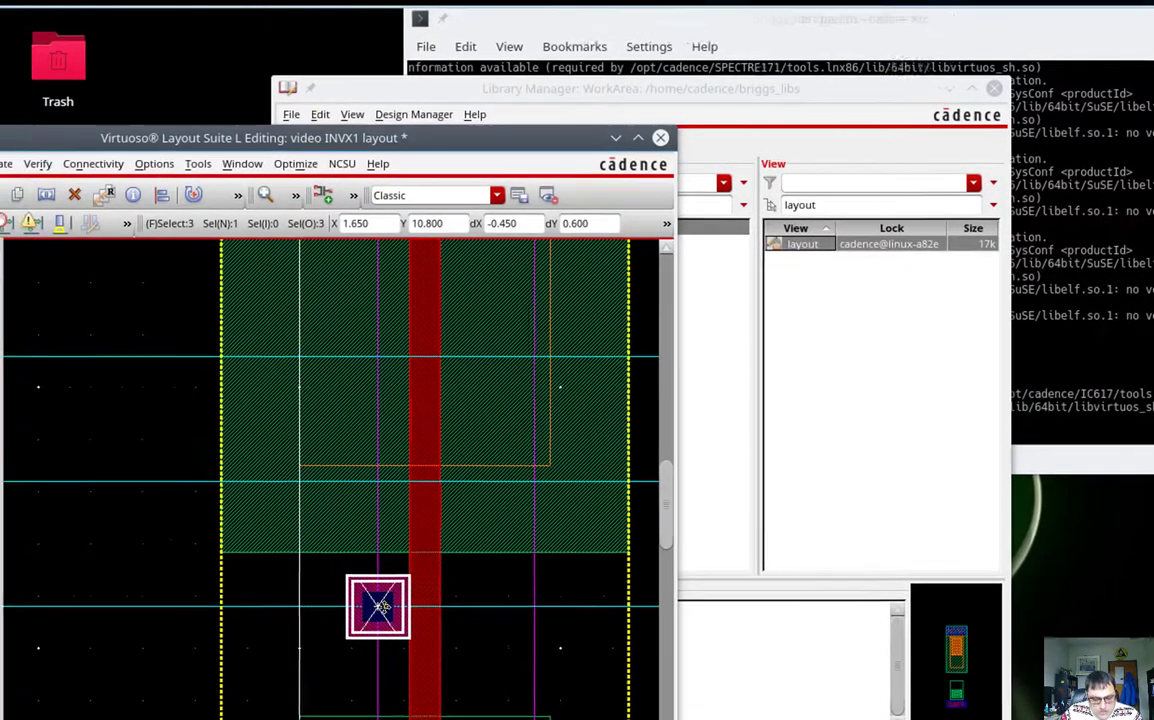
key("q")
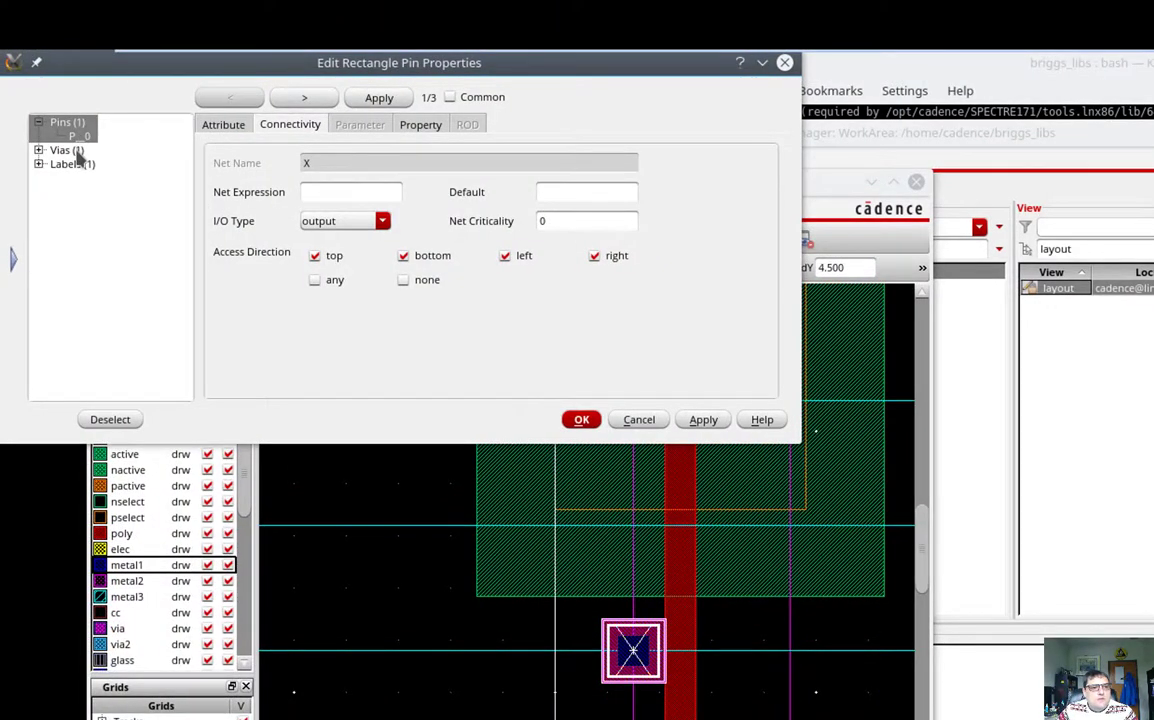
left_click(208, 121)
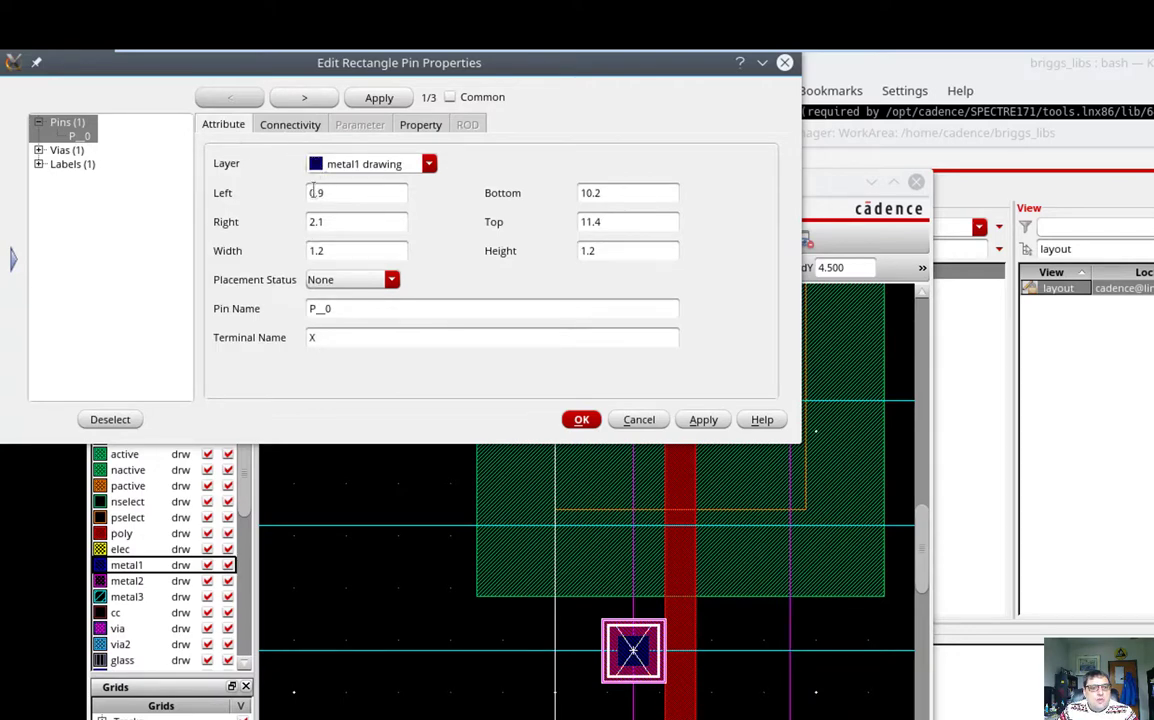
left_click(290, 124)
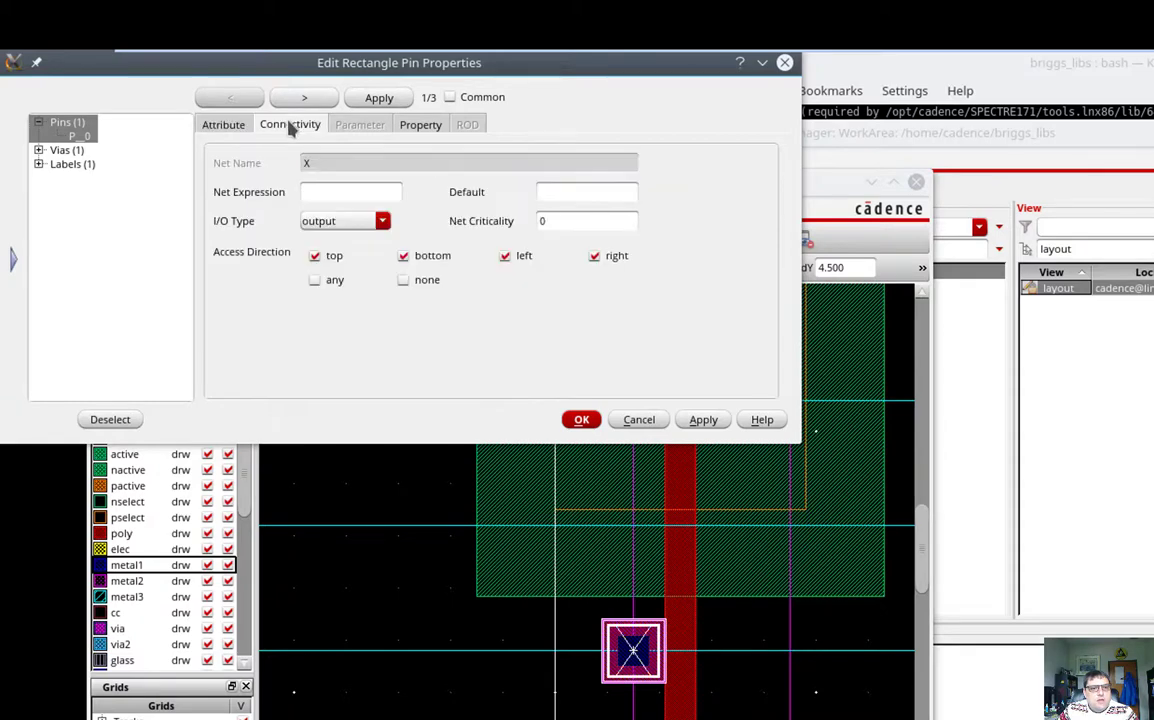
left_click(334, 224)
left_click(320, 238)
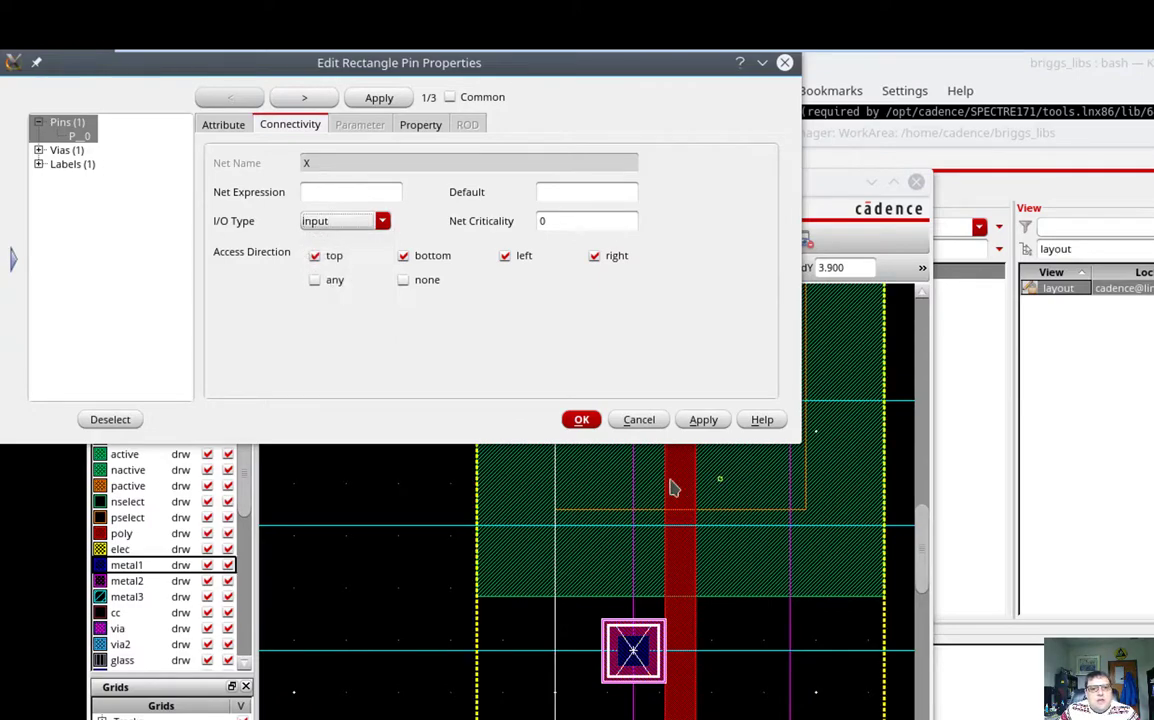
left_click(582, 421)
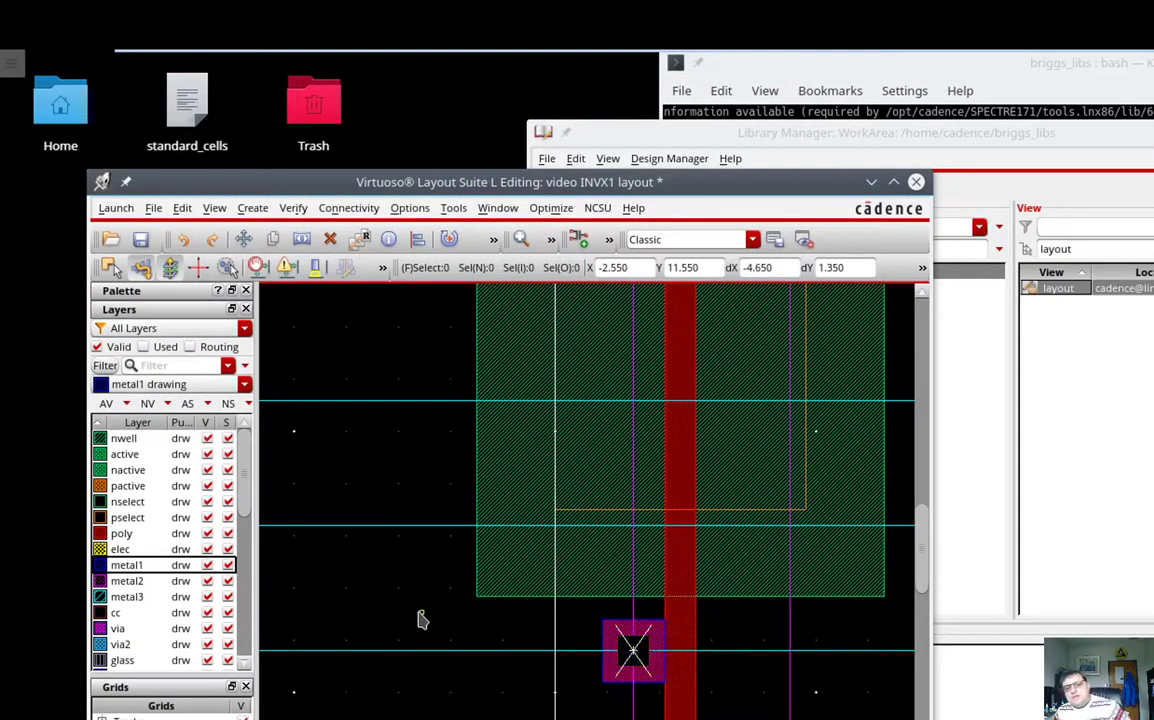
Bring the PMOS contacts into view and start a metal1 rectangle.
scroll(422, 620, "up", 3)
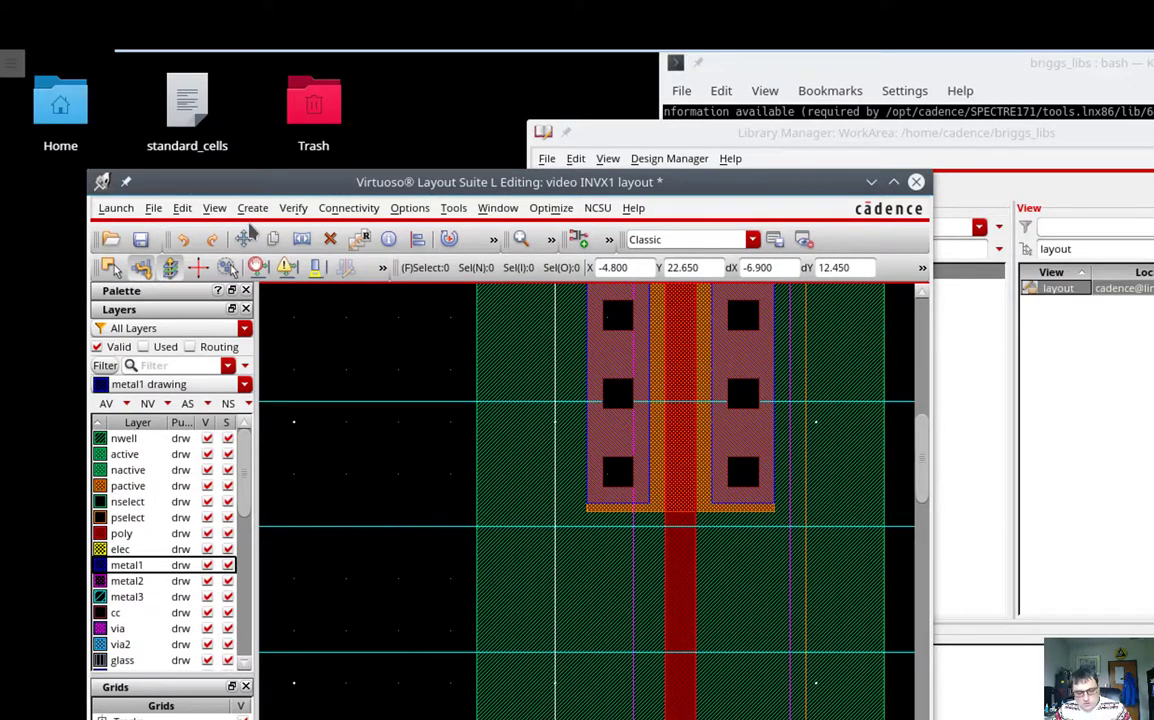
key("r")
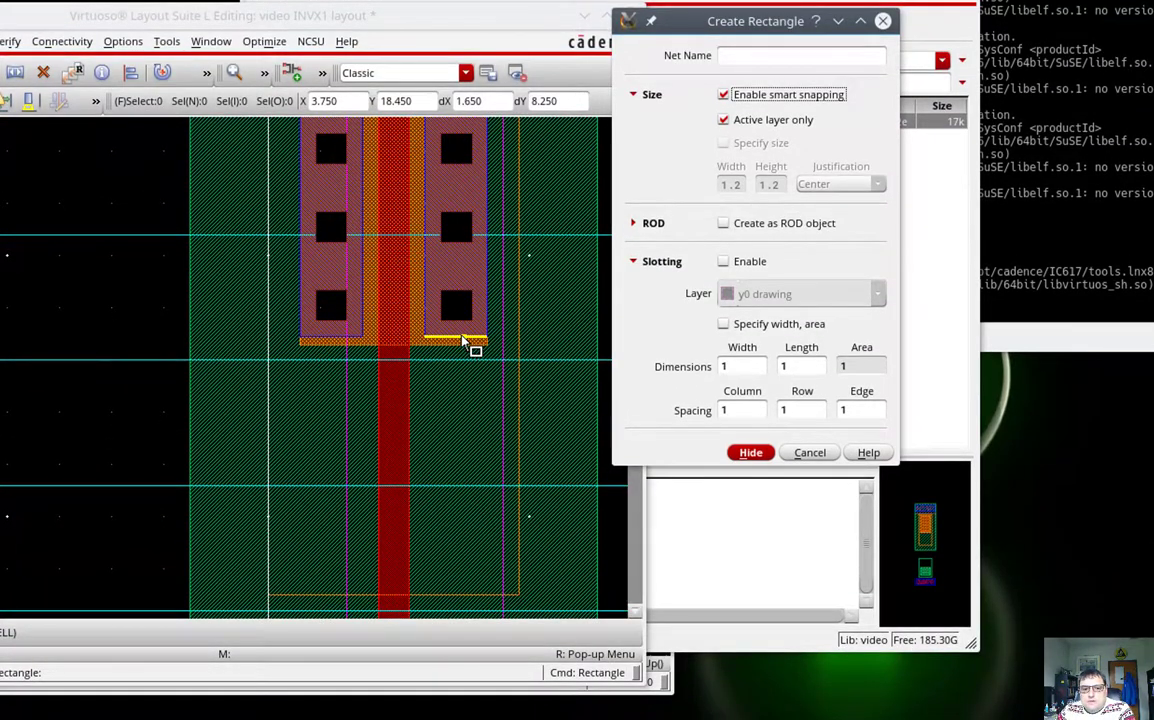
Draw a vertical metal1 strip from the upper transistor's right contacts to the lower one's.
left_click(463, 343)
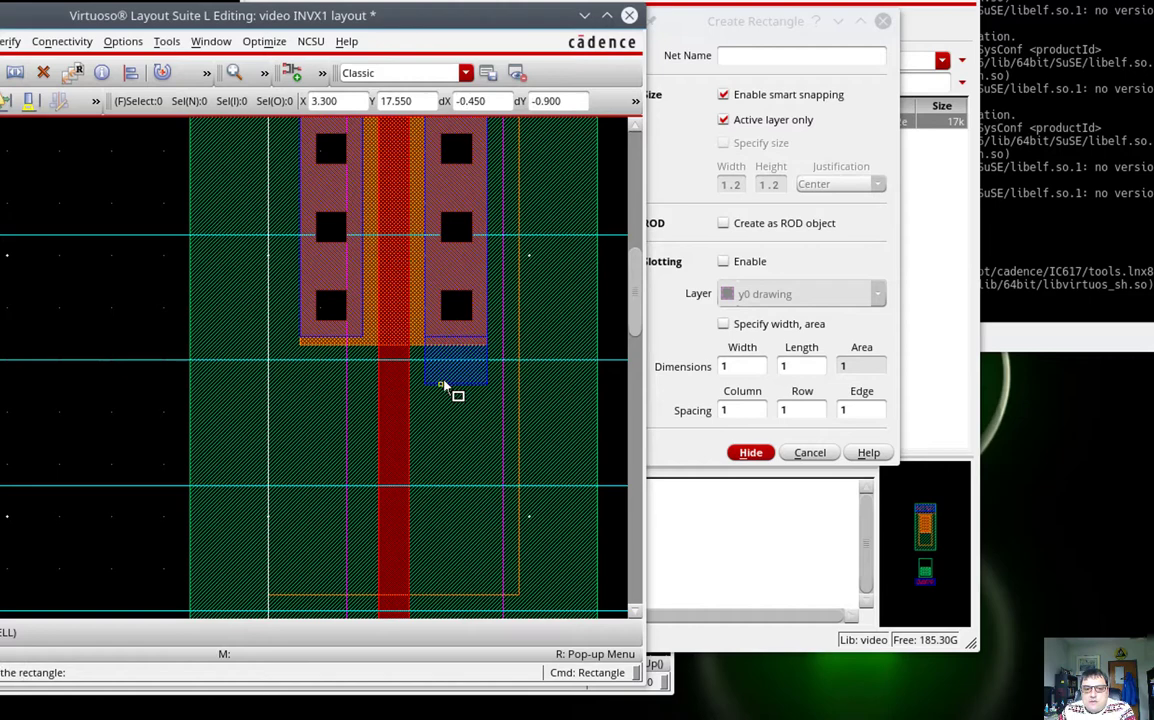
scroll(446, 386, "down", 4)
scroll(446, 386, "down", 2)
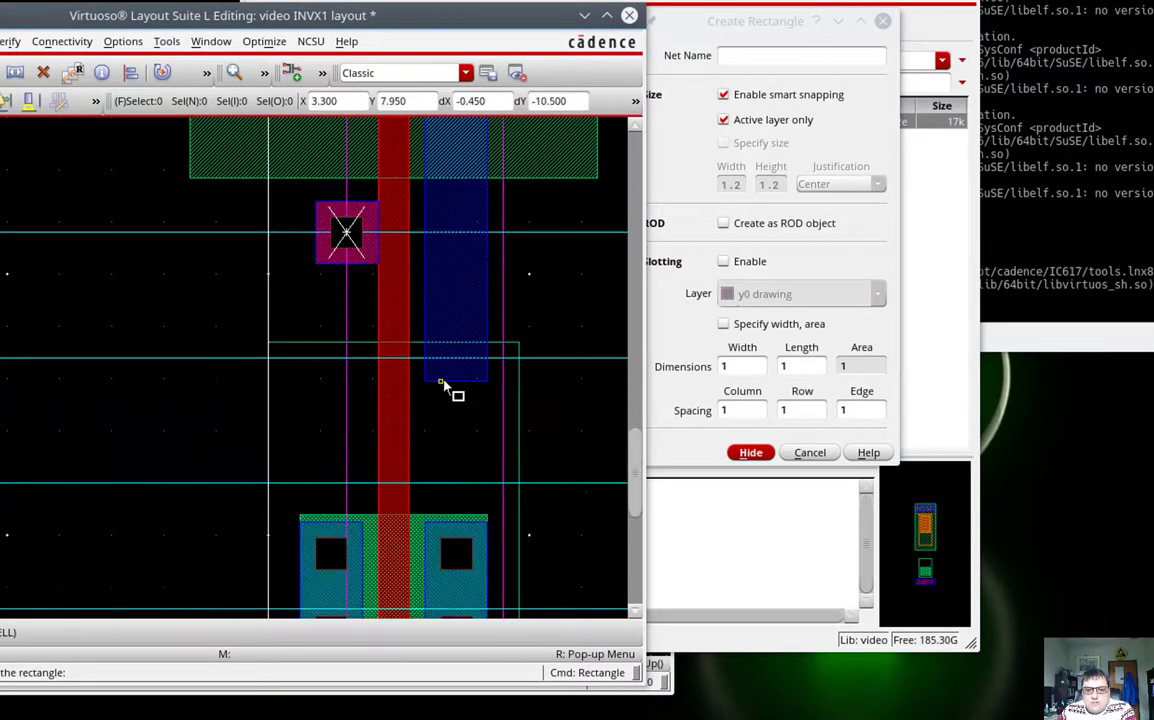
left_click(449, 519)
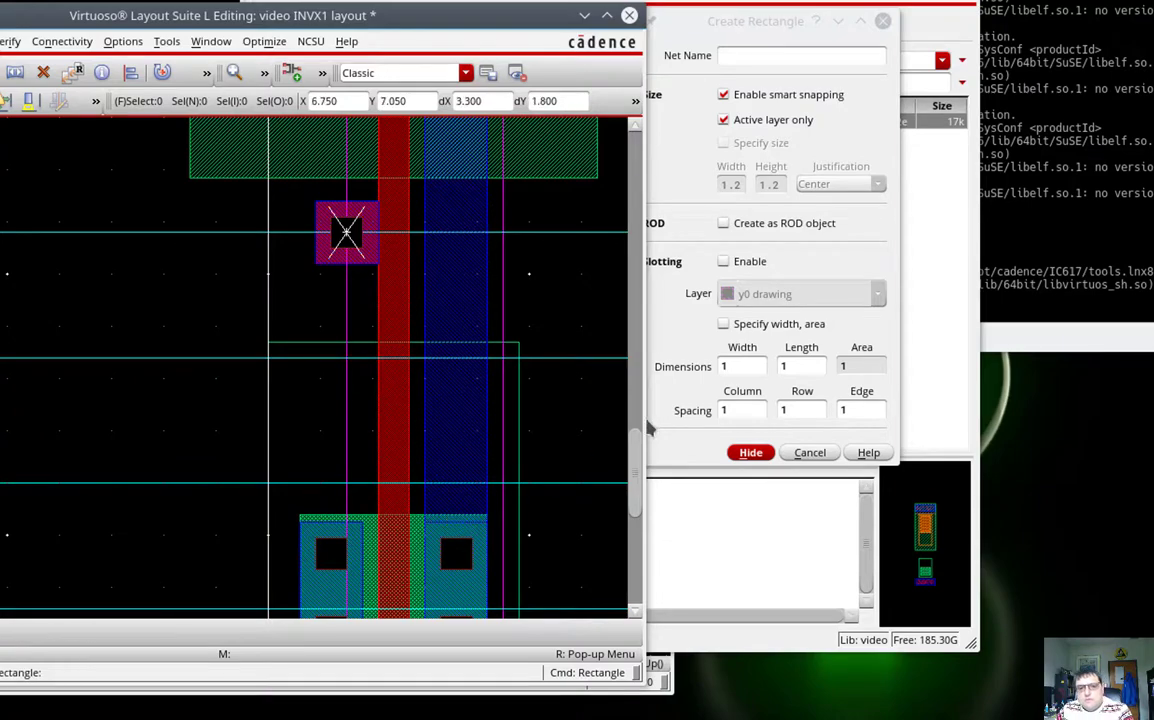
key("Escape")
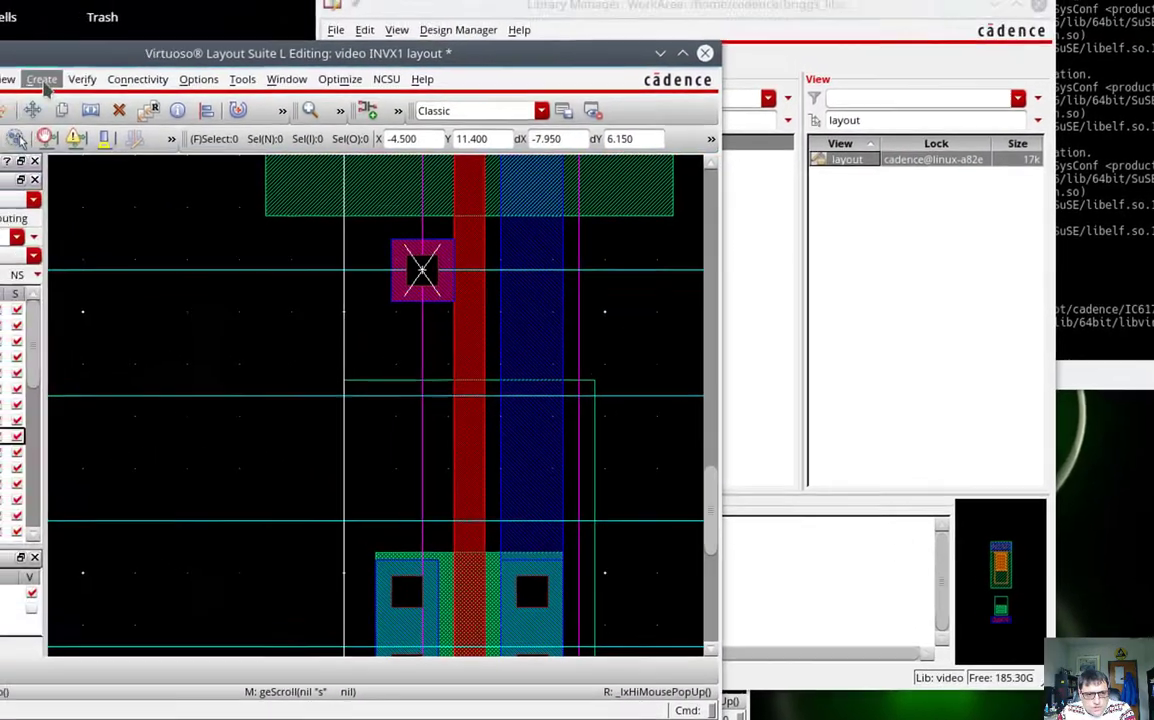
With smart snapping off, place a centred 1.2 x 1.2 metal1 square on the output drain strip.
left_click(117, 117)
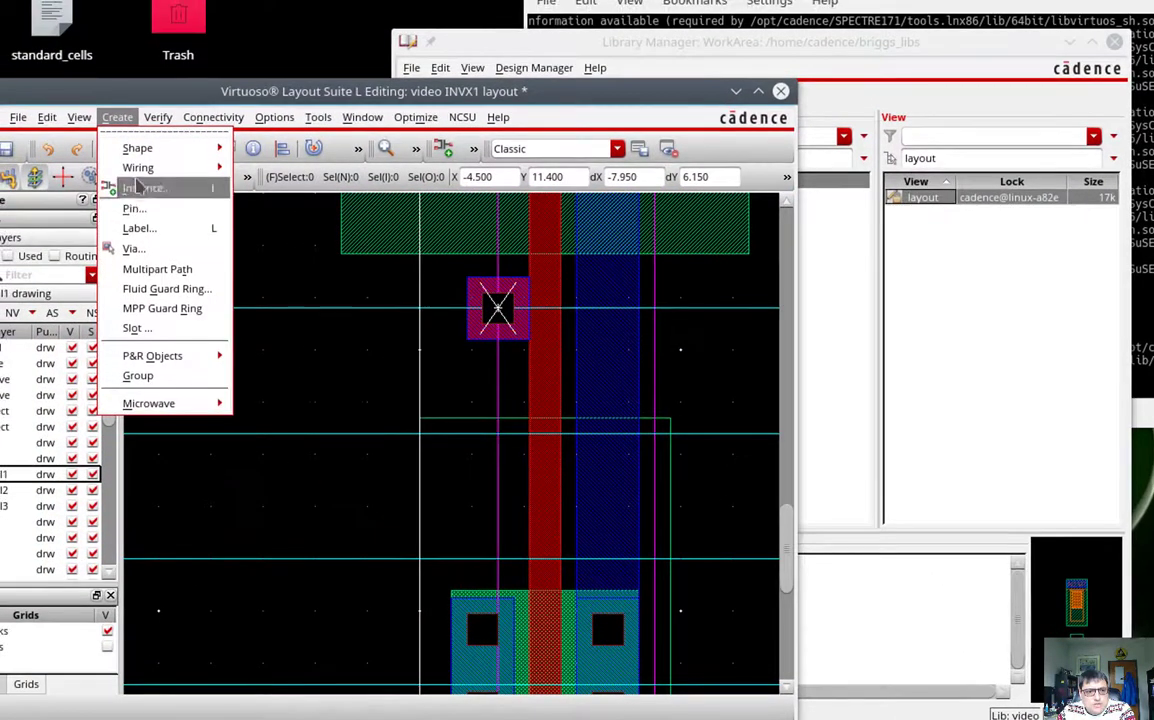
mouse_move(137, 150)
left_click(265, 160)
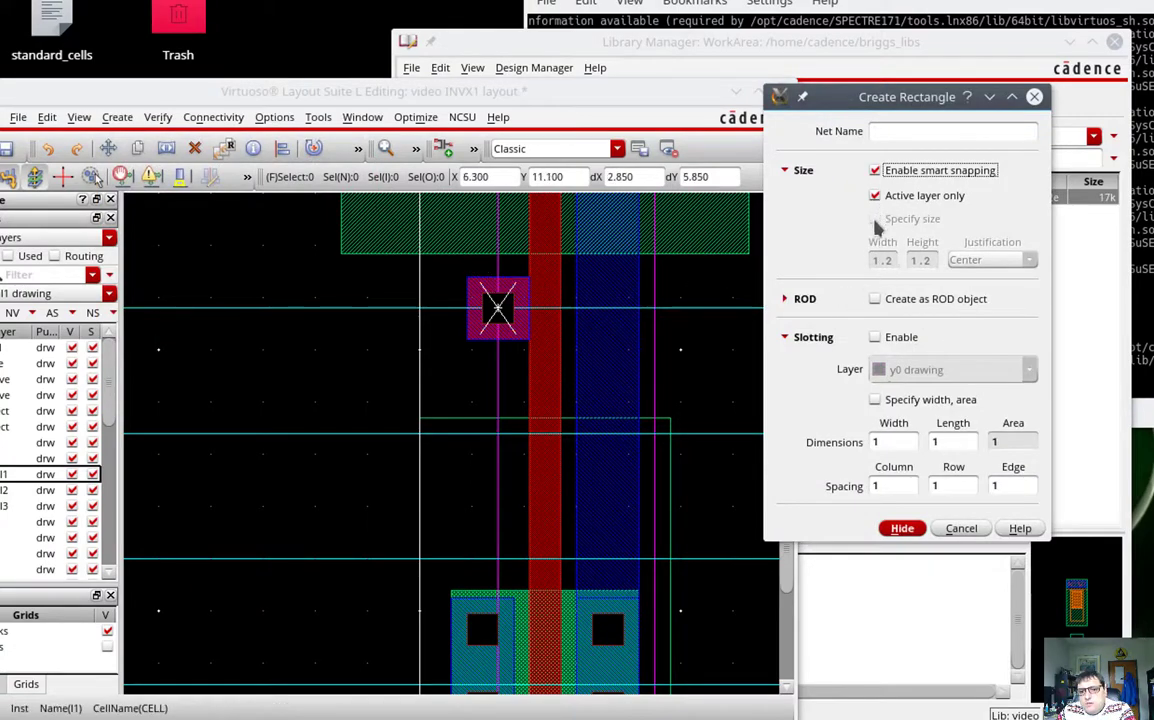
left_click(875, 170)
left_click(875, 218)
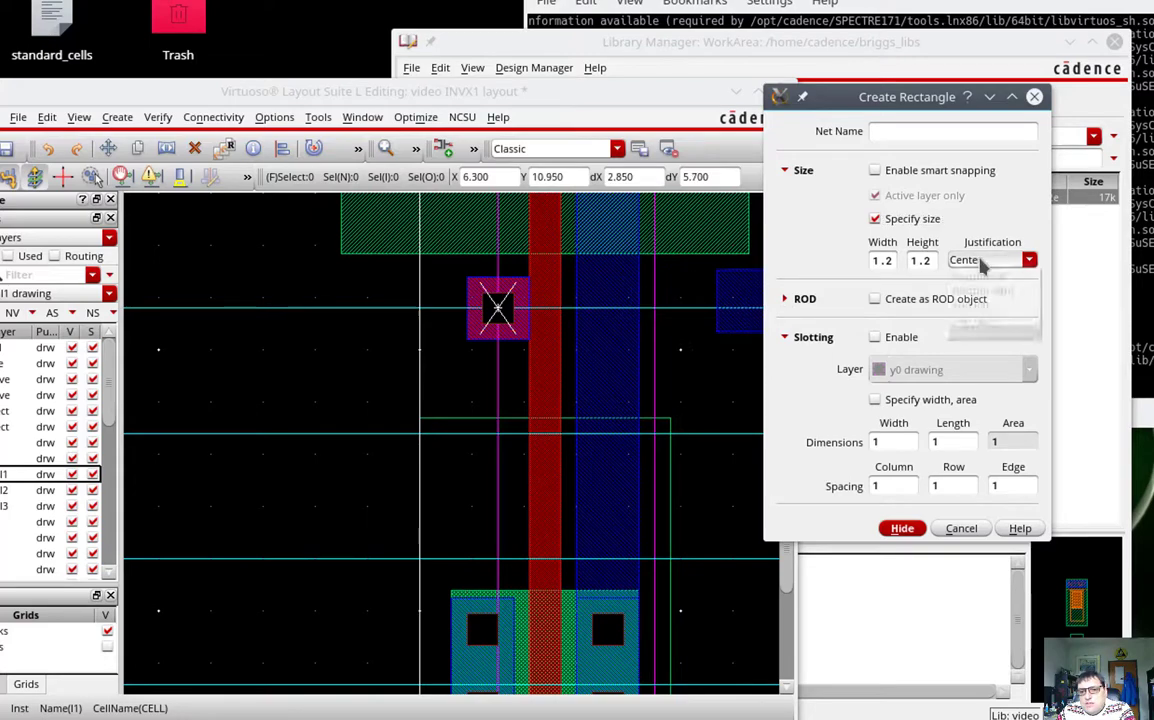
left_click(966, 259)
left_click(984, 334)
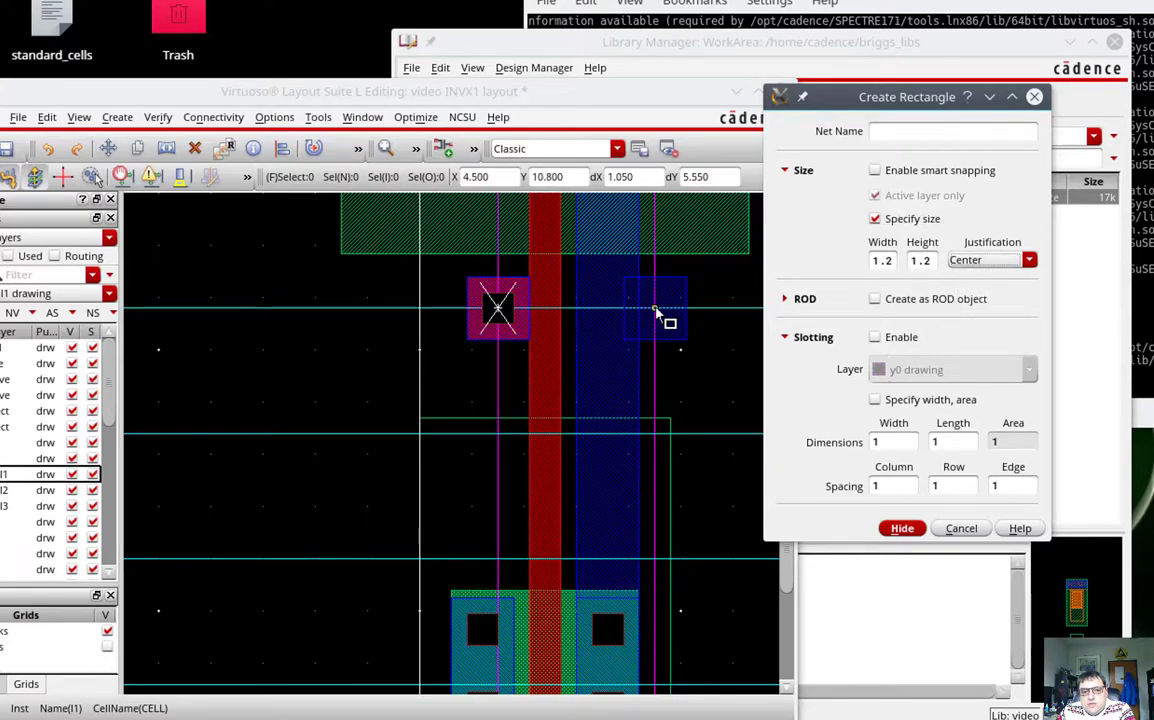
left_click(655, 311)
key("Escape")
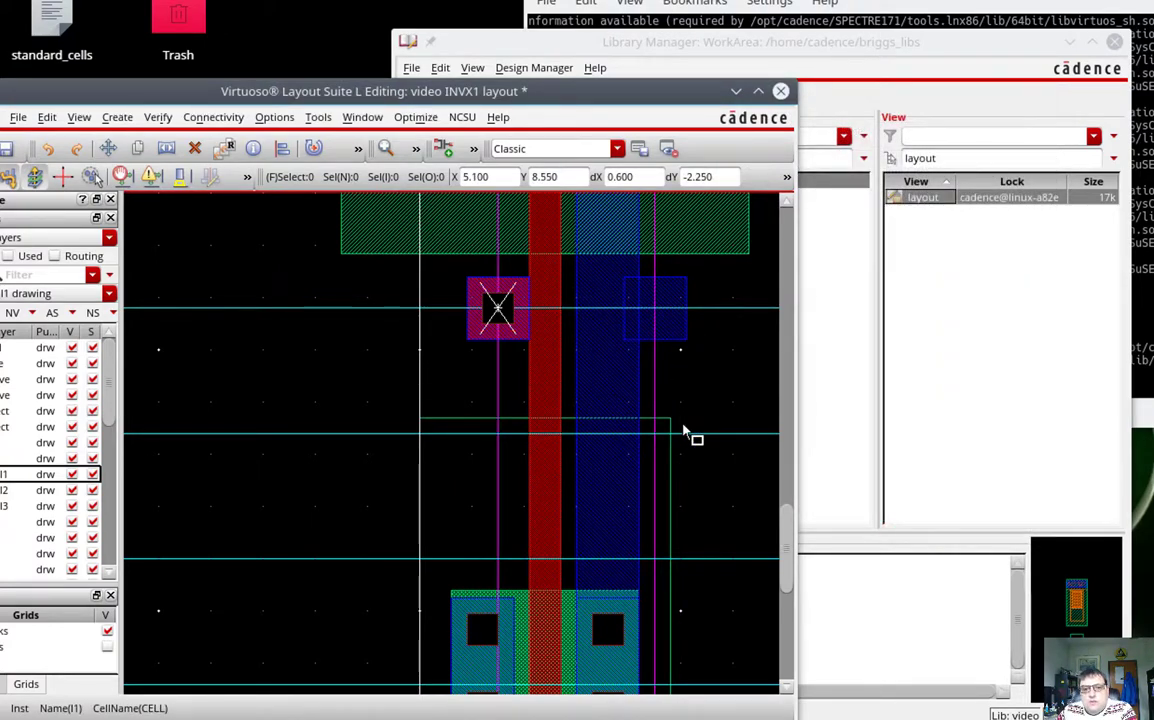
Draw an output pin named Y over the metal1 square on the drain strip.
left_click(117, 117)
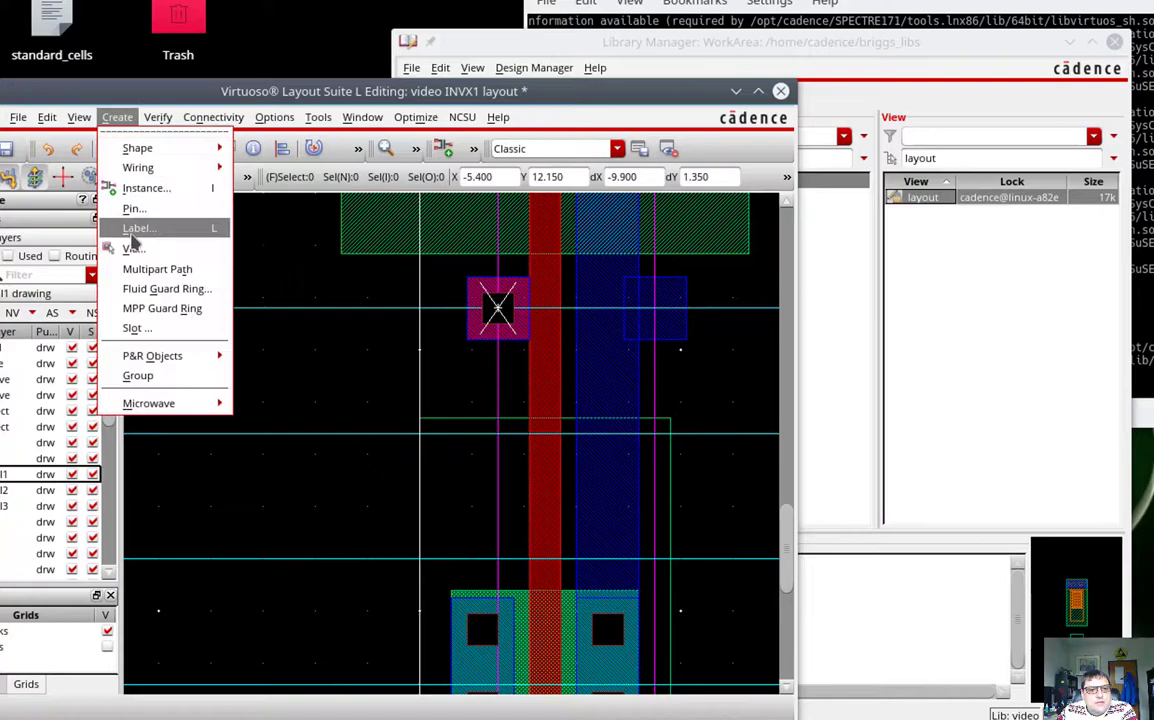
left_click(134, 208)
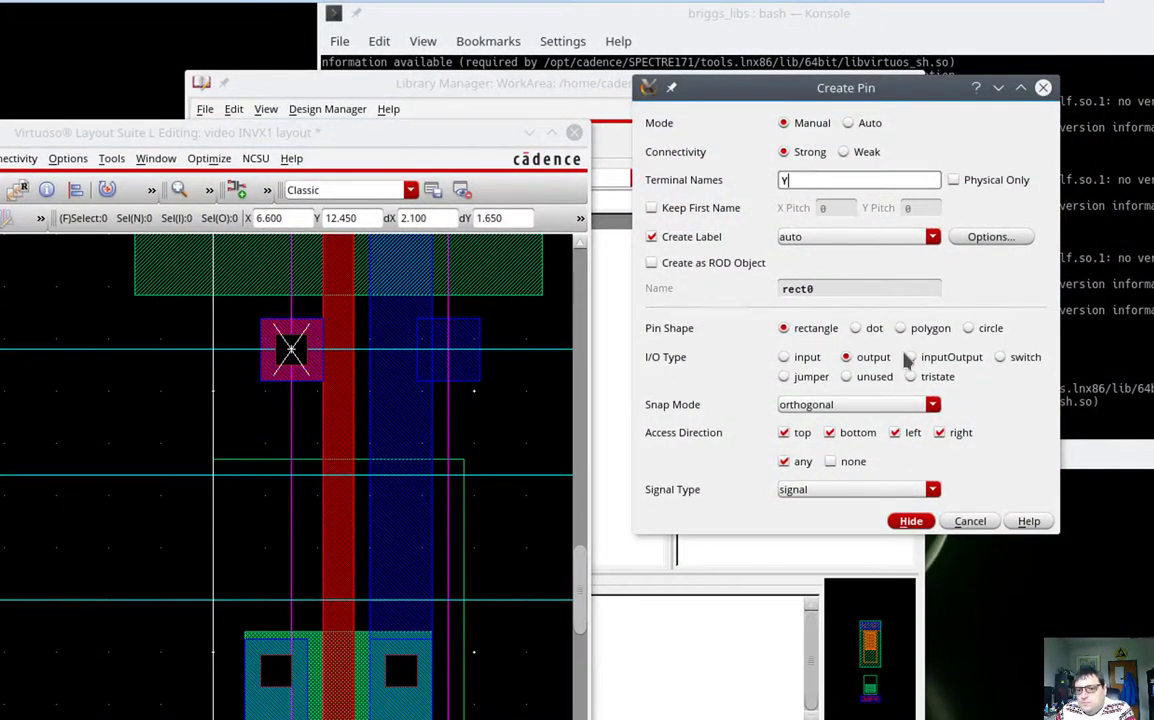
left_click(412, 316)
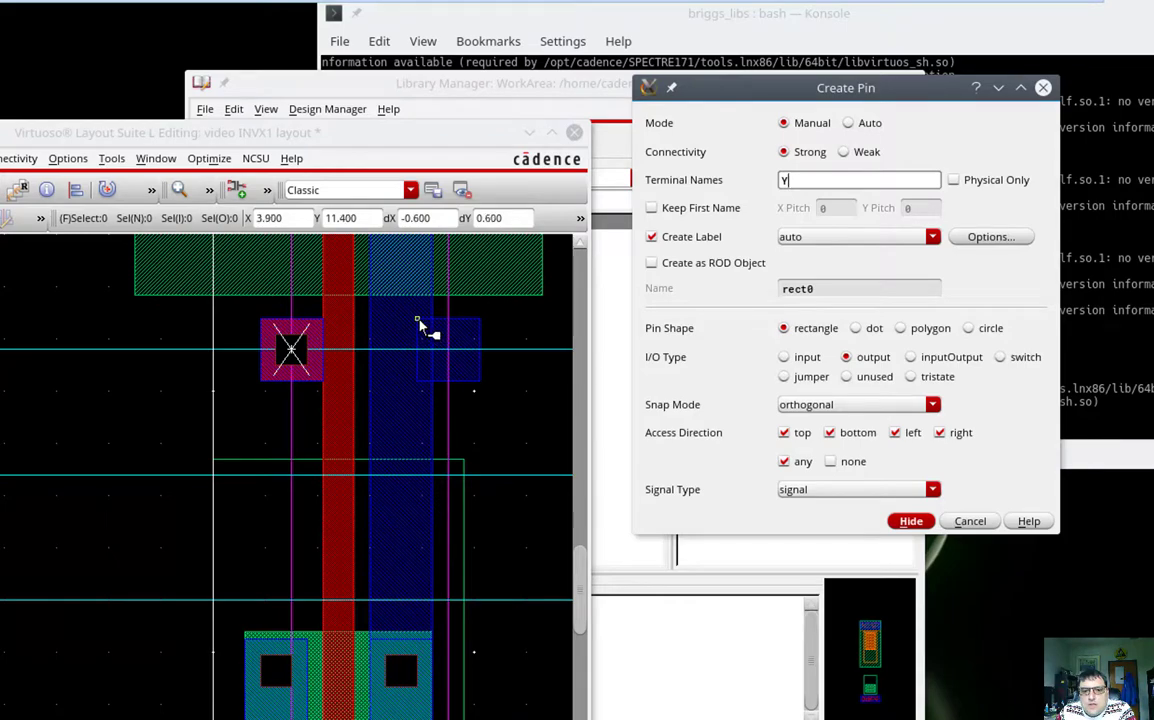
left_click(479, 381)
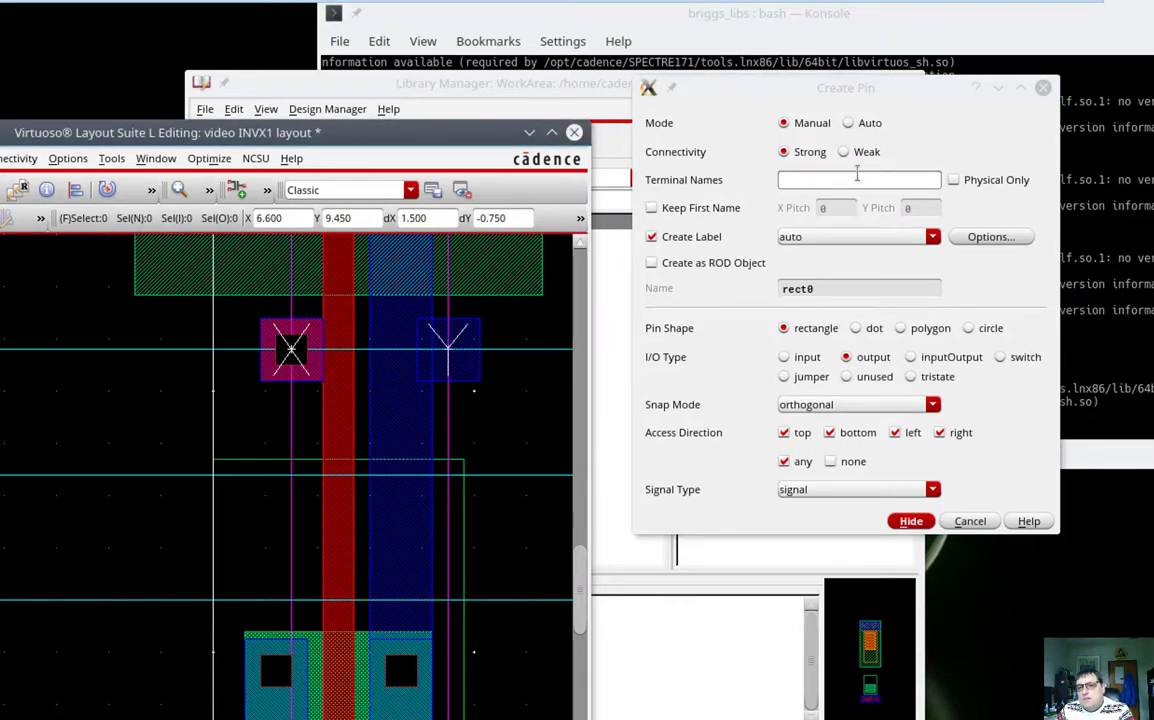
left_click(1043, 88)
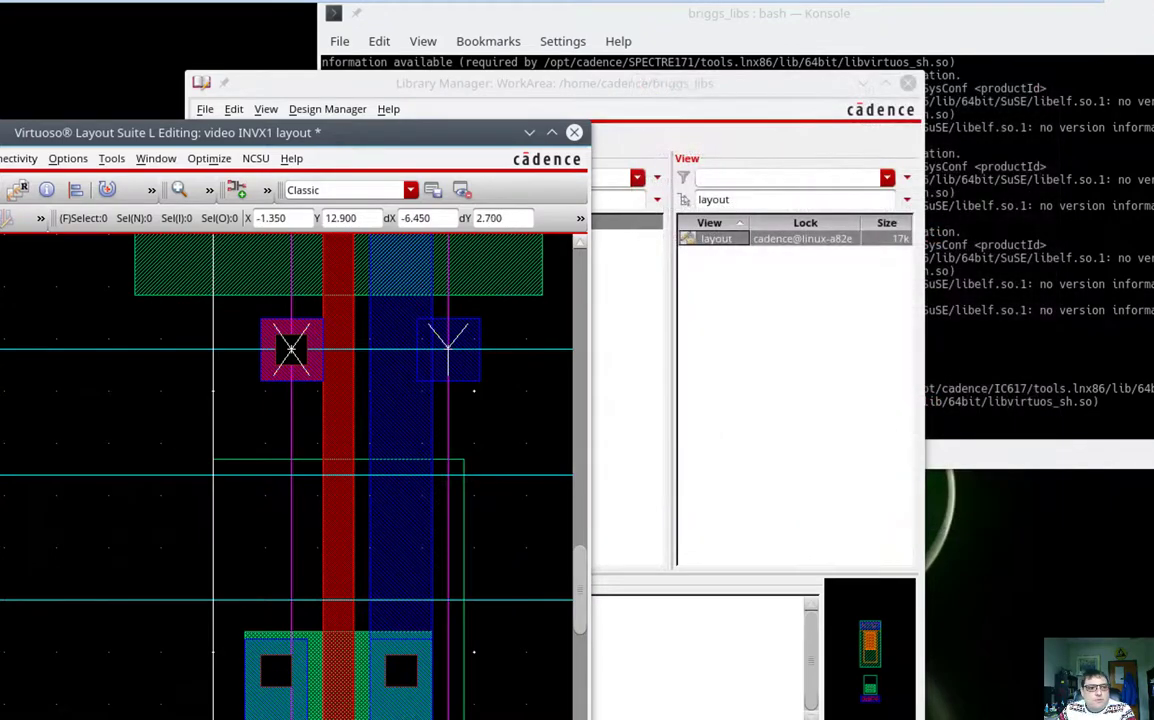
Save the INVX1 layout and run a design rule check.
key("F2")
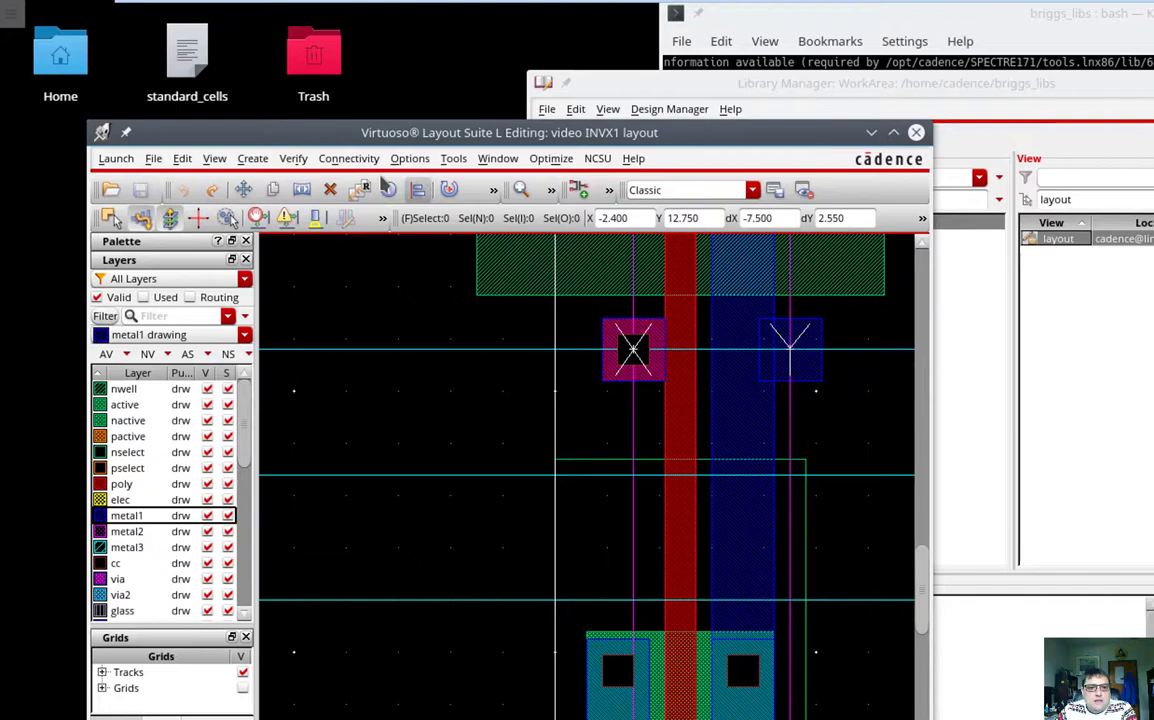
left_click(293, 158)
left_click(301, 188)
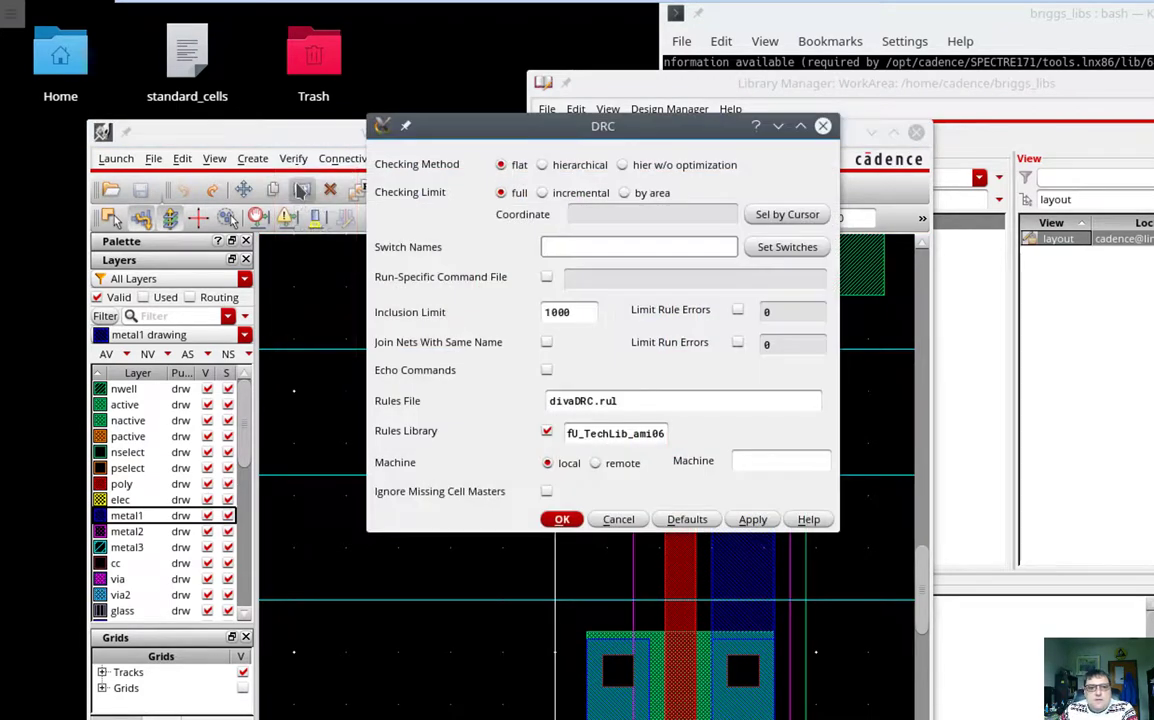
key("Return")
Extract the INVX1 layout with the default extraction settings.
left_click(293, 158)
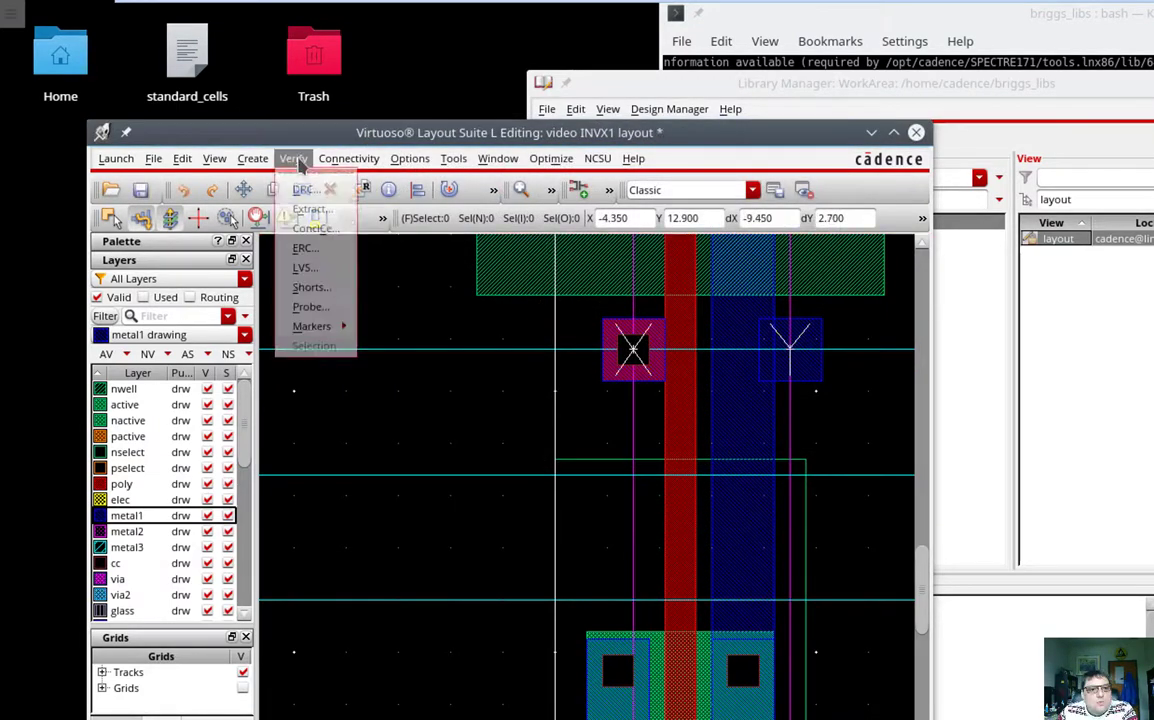
left_click(306, 209)
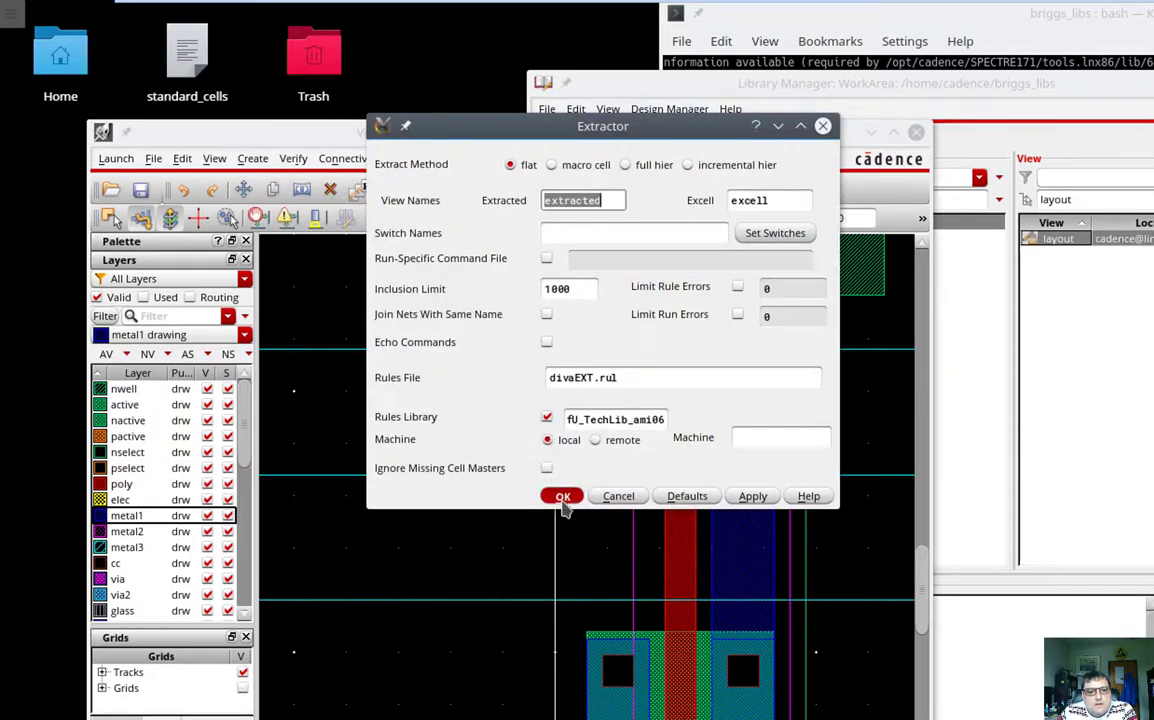
left_click(562, 499)
Run LVS comparing INVX1's schematic view against its extracted view.
left_click(293, 158)
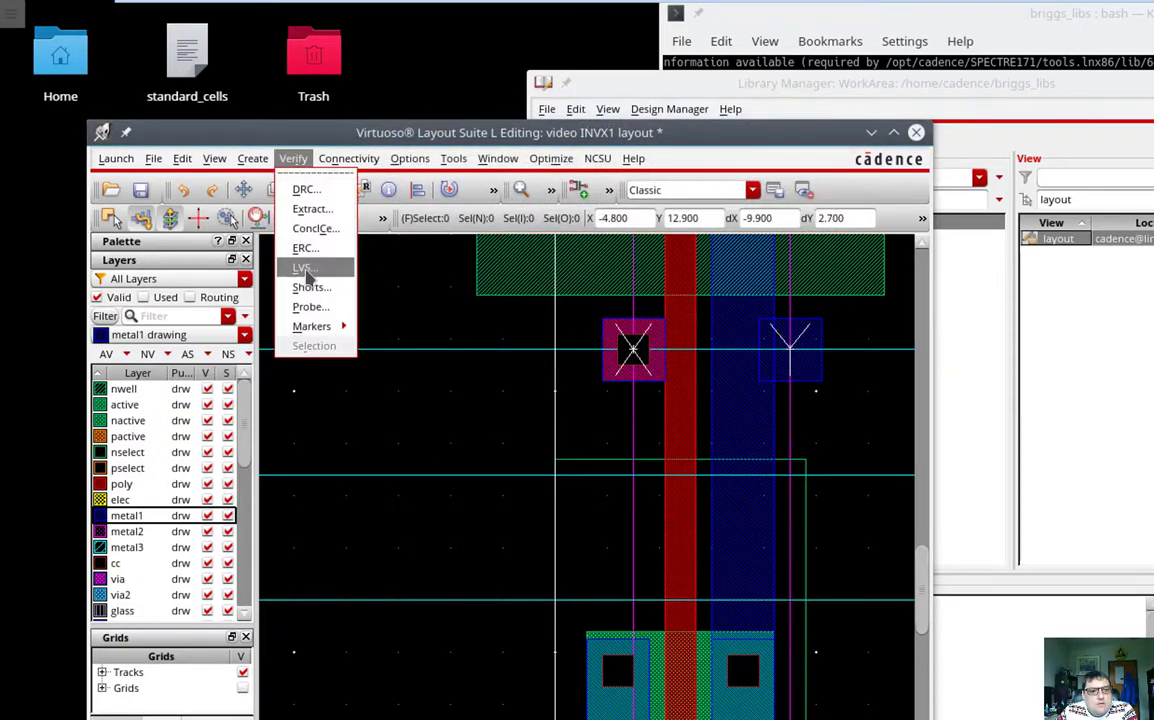
left_click(305, 270)
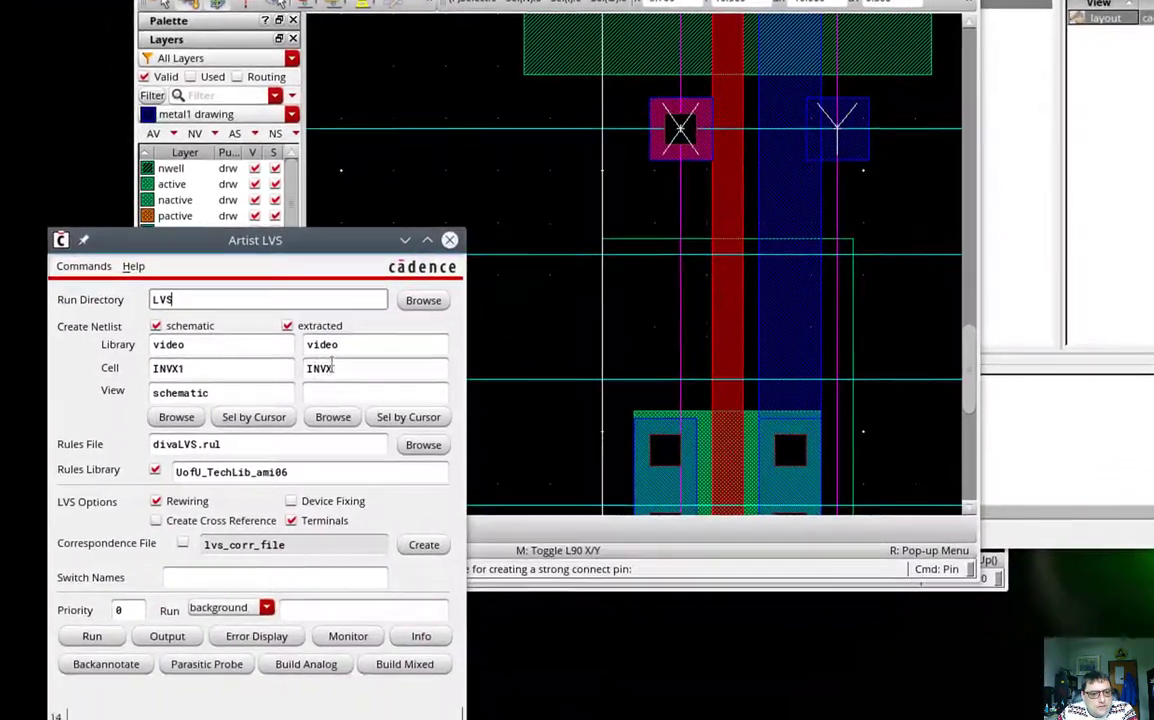
left_click(286, 608)
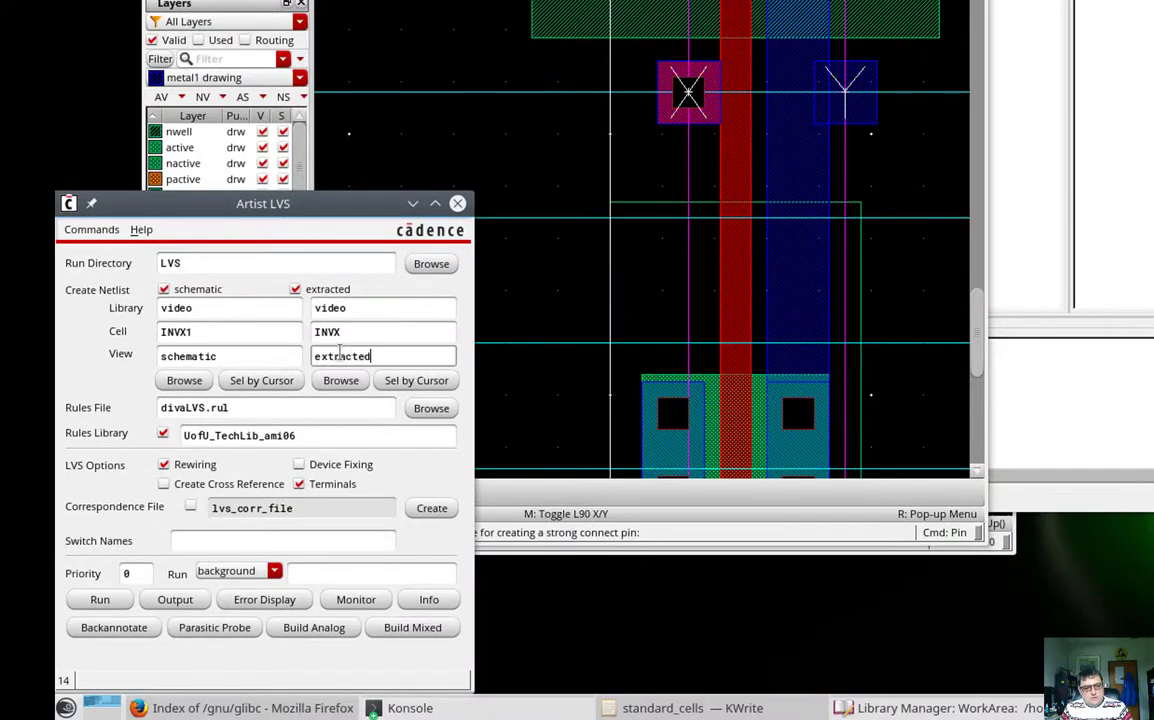
left_click(97, 599)
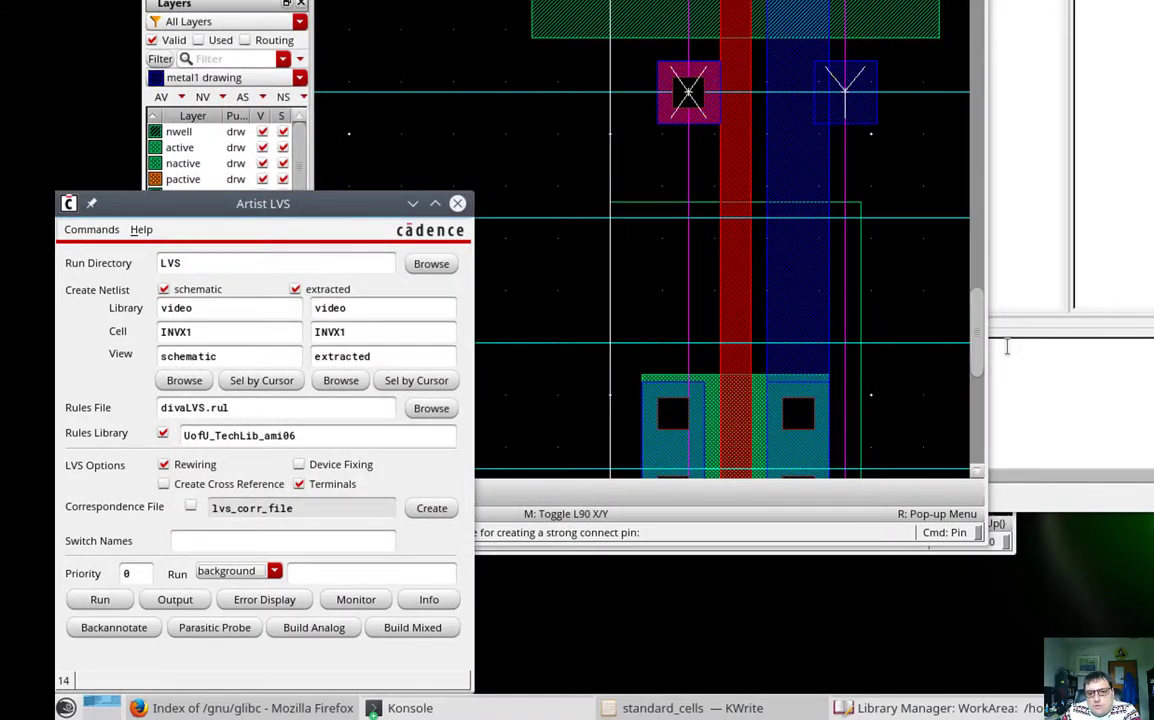
Draw metal1 straps from the upper transistor to the vdd rail and the lower transistor to the gnd rail.
scroll(958, 252, "up", 3)
scroll(950, 180, "up", 5)
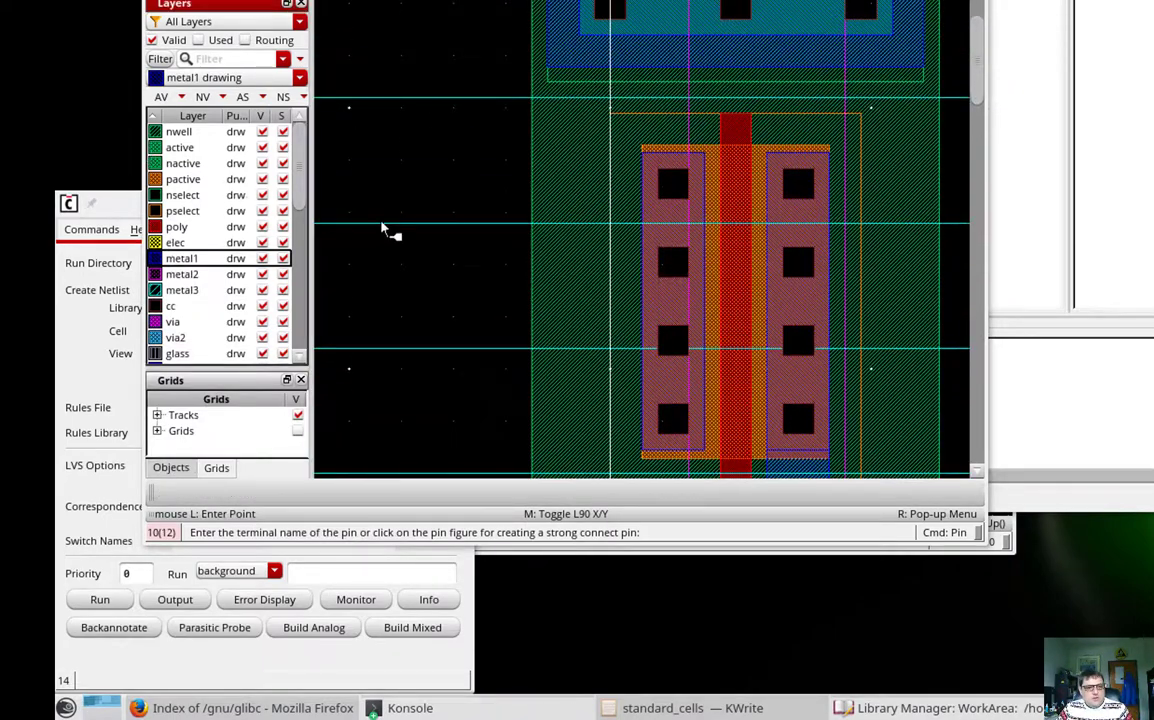
key("r")
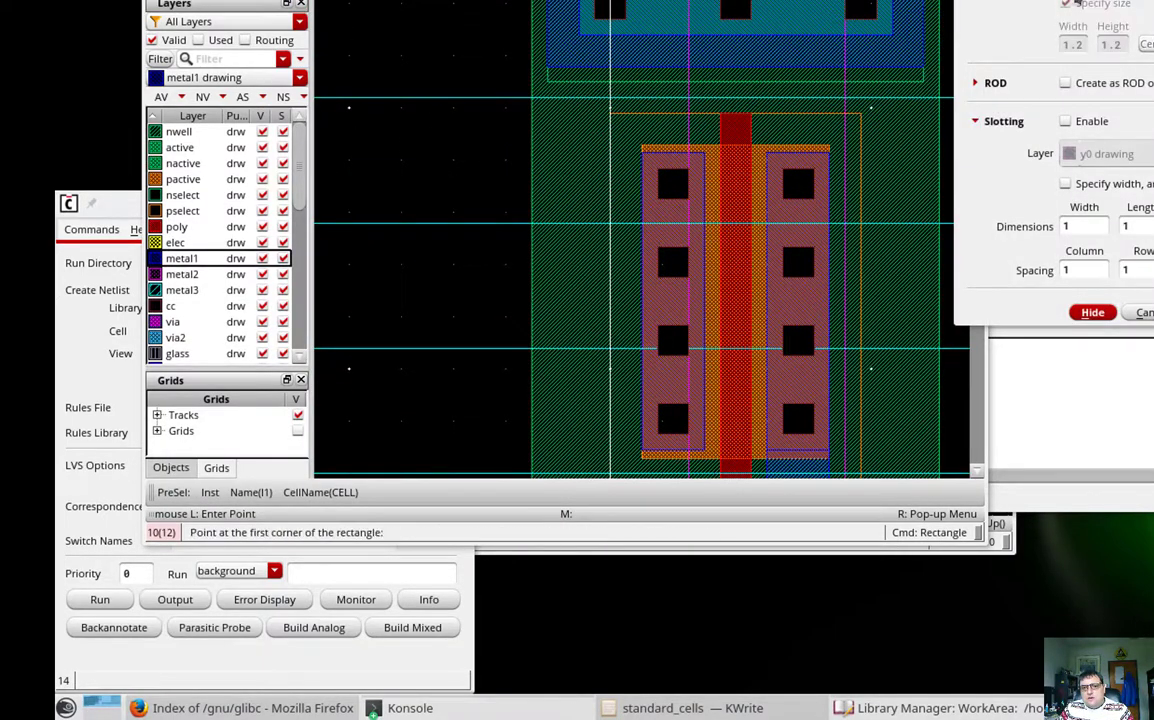
left_click(673, 152)
left_click(667, 73)
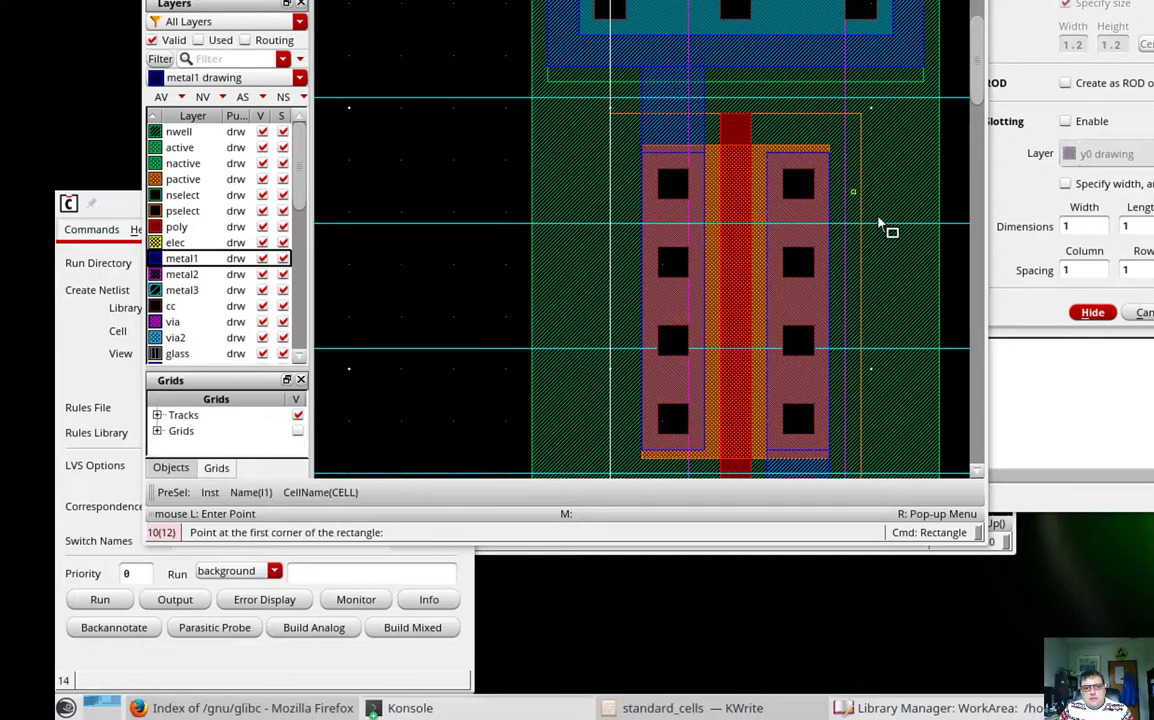
scroll(978, 345, "down", 5)
scroll(978, 345, "down", 3)
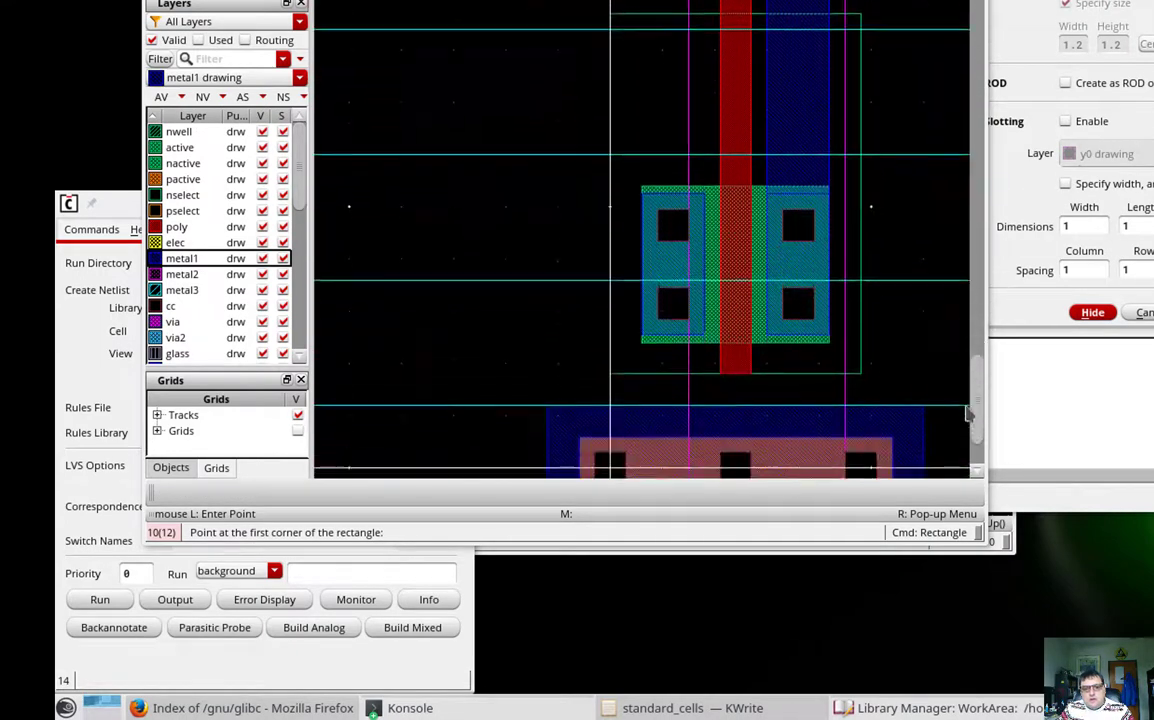
left_click(677, 366)
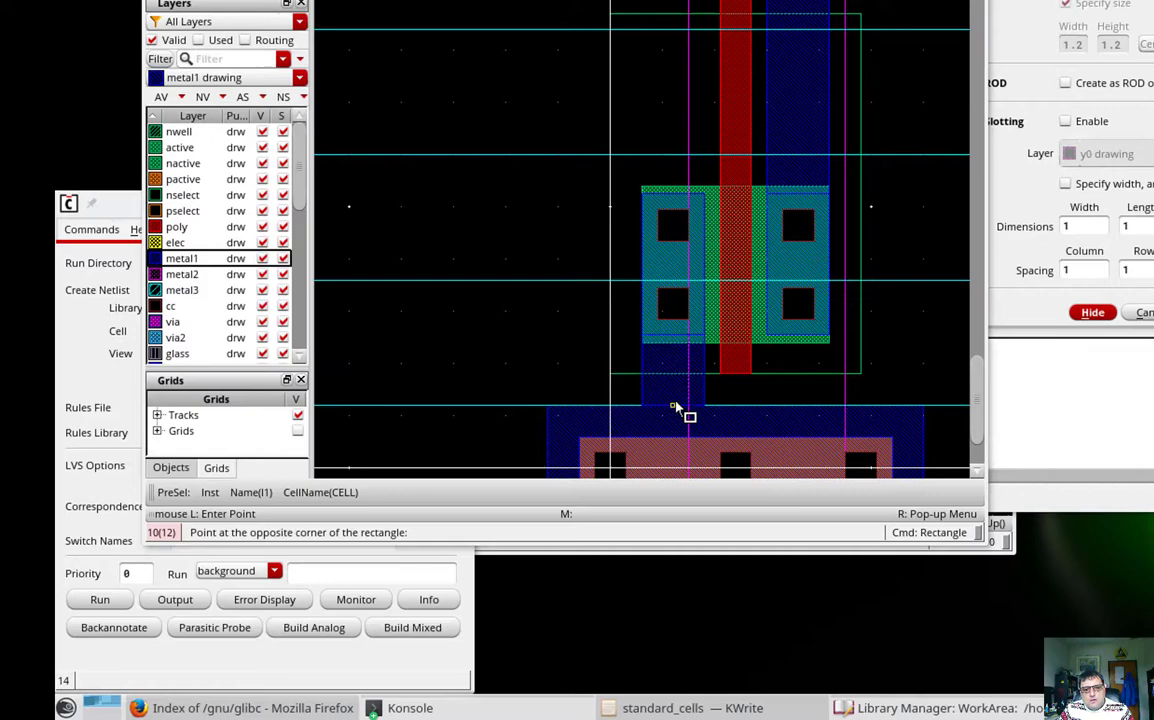
left_click(677, 405)
key("Escape")
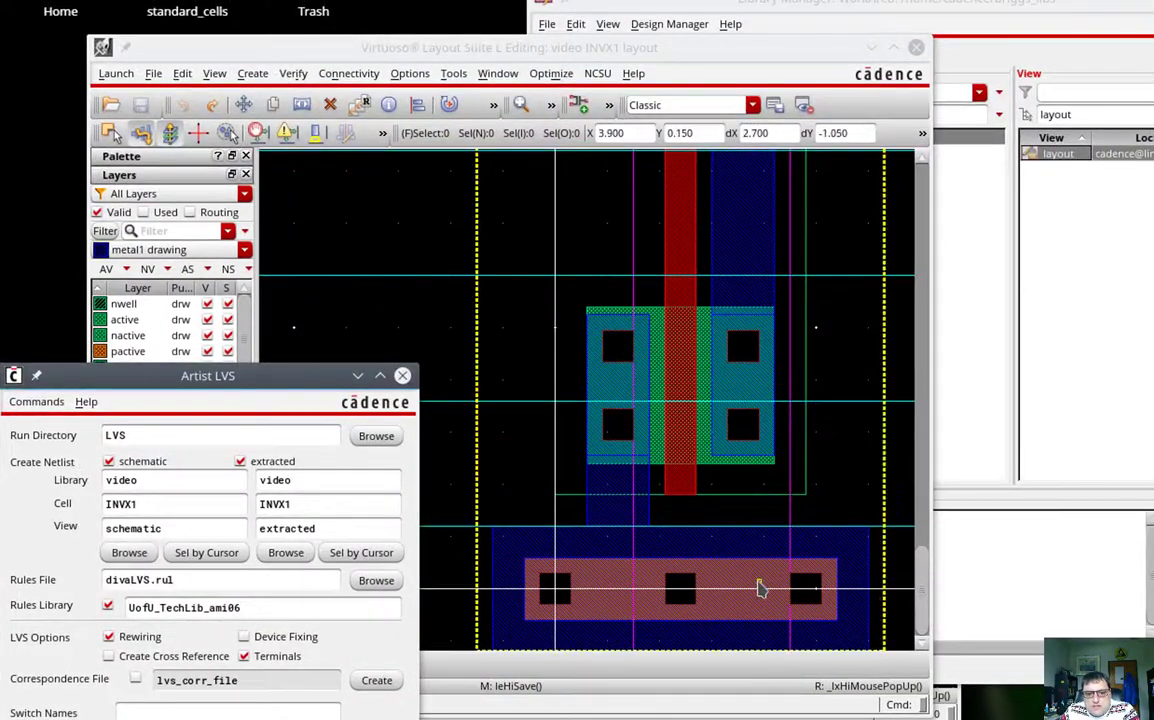
Create an inputOutput pin labelled vdd! over the top power rail contact.
left_click(262, 76)
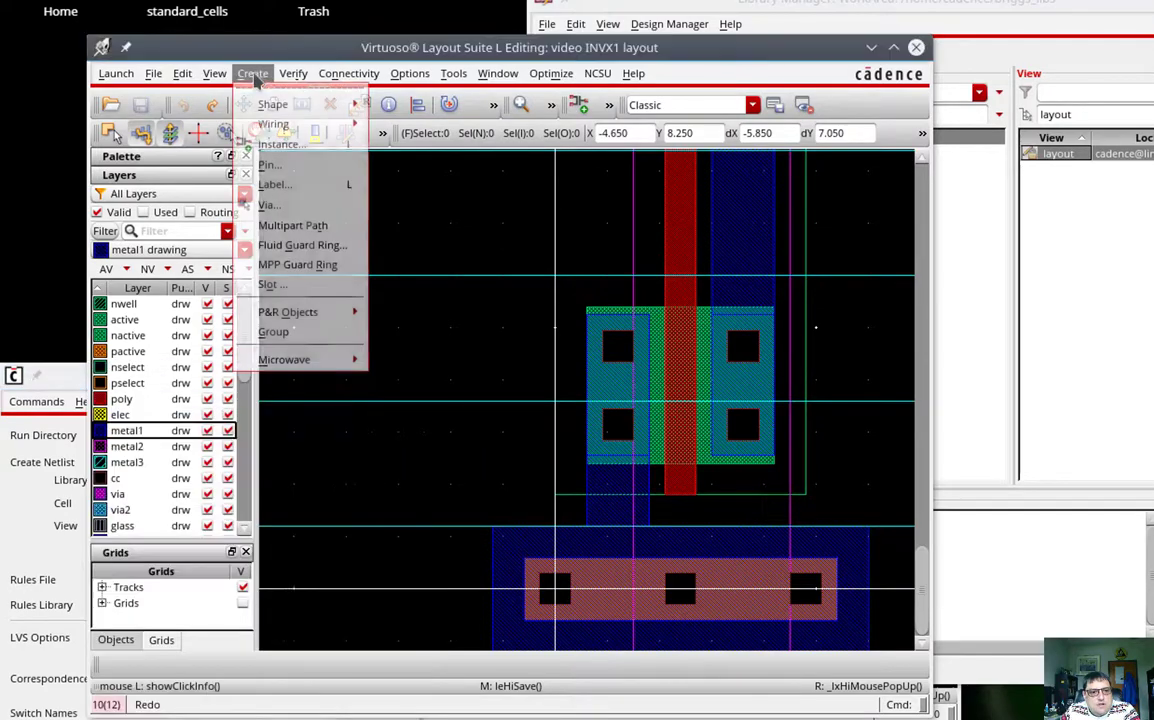
left_click(276, 162)
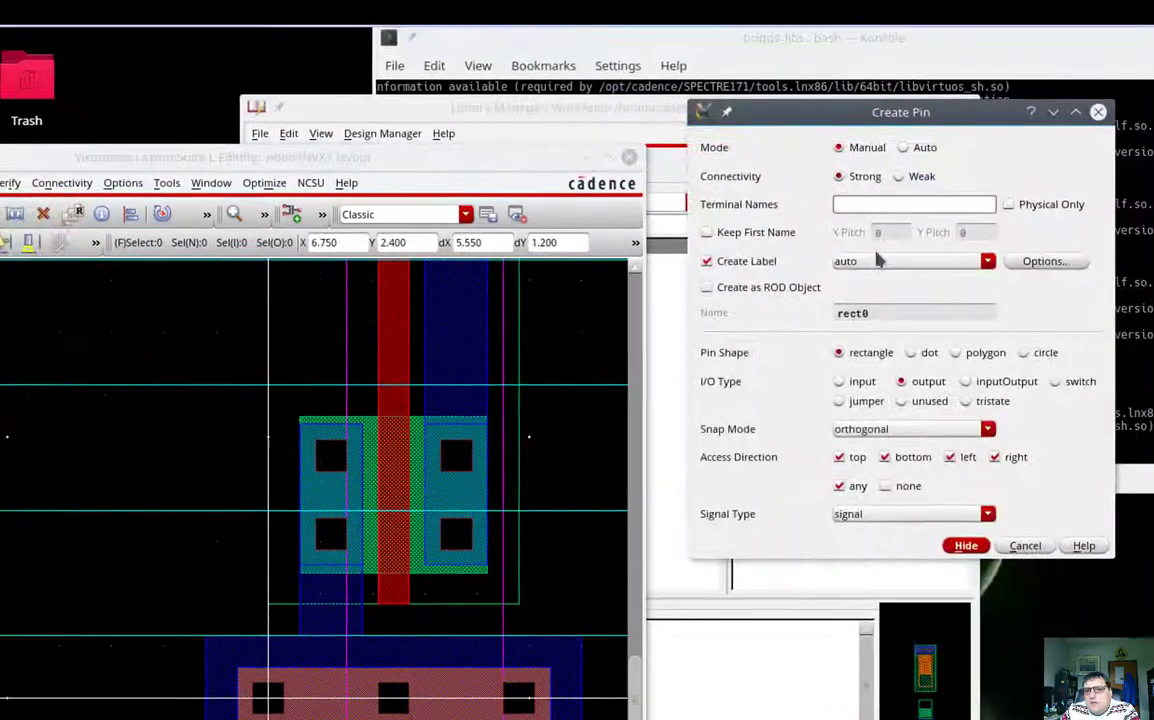
left_click(1108, 326)
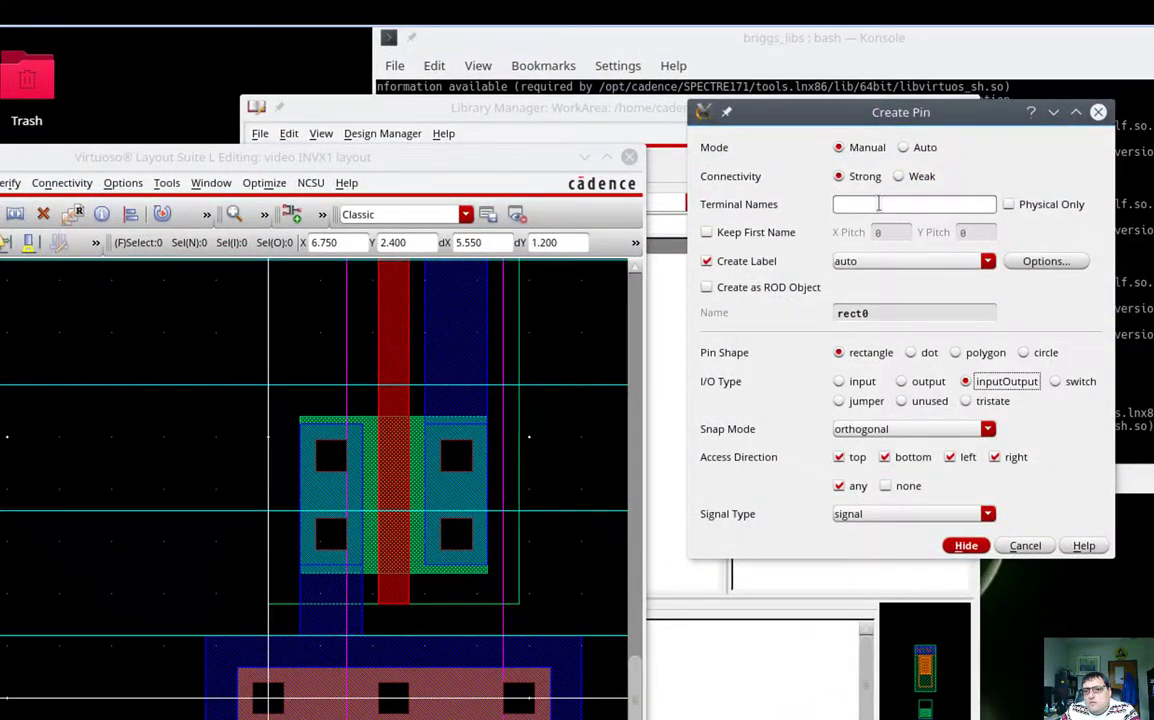
left_click(878, 204)
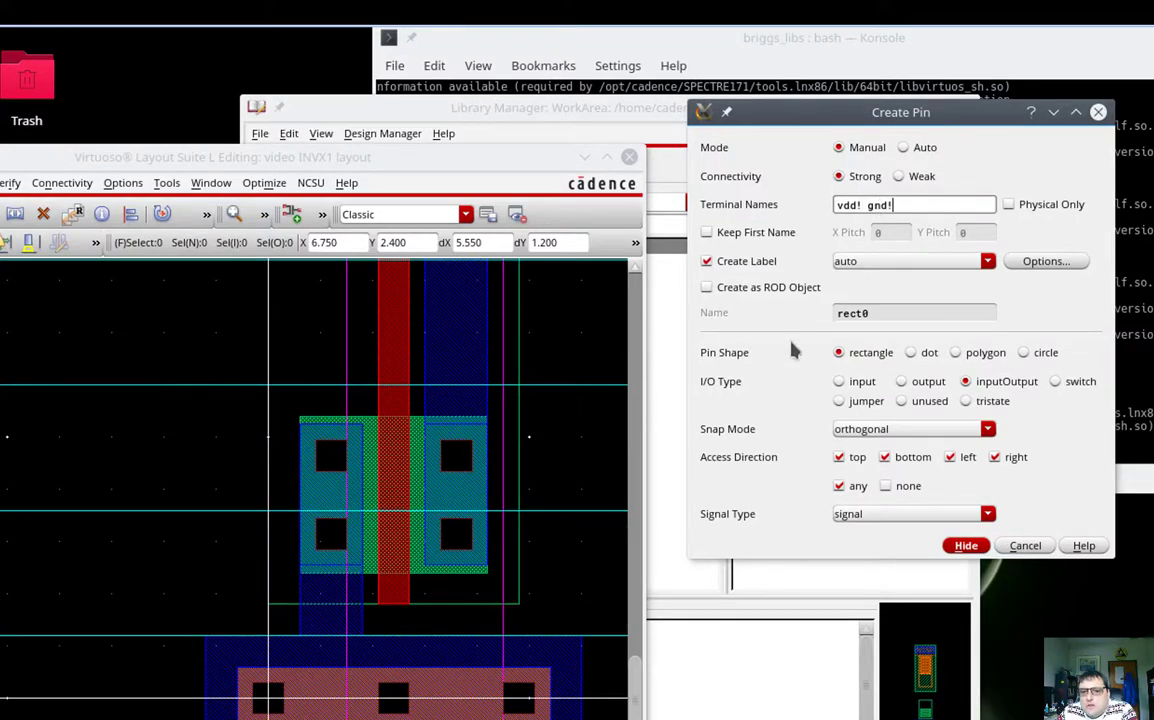
scroll(518, 343, "up", 6)
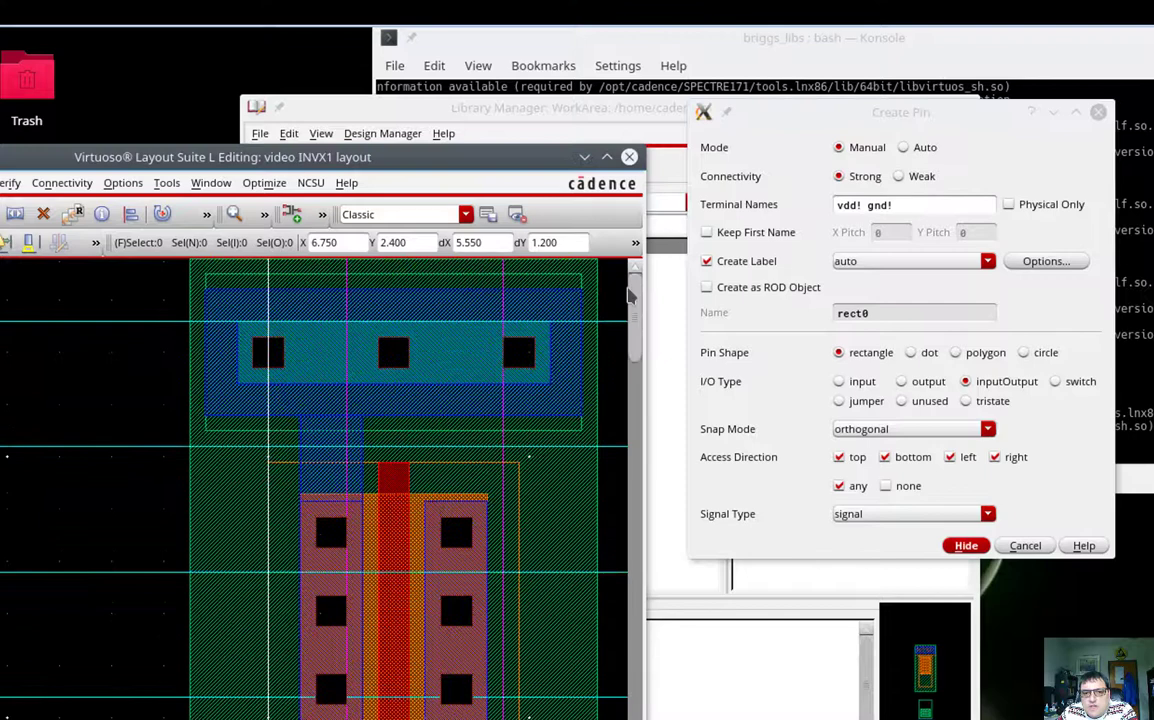
left_click(497, 334)
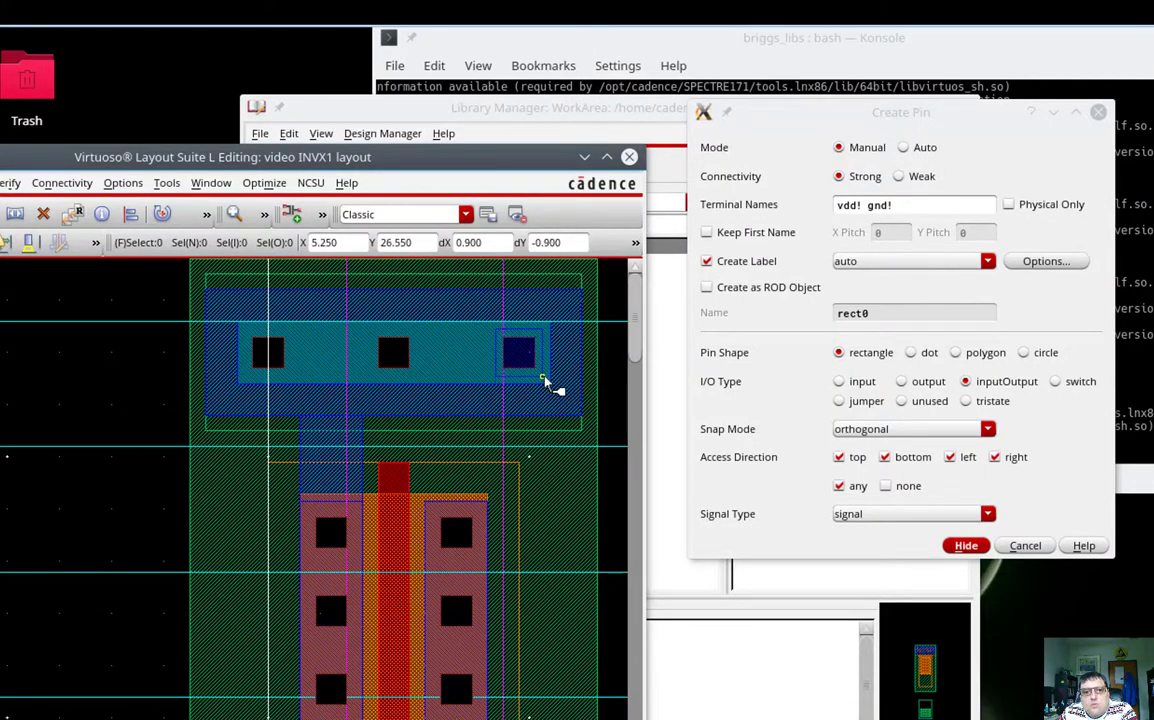
left_click(543, 378)
left_click(538, 372)
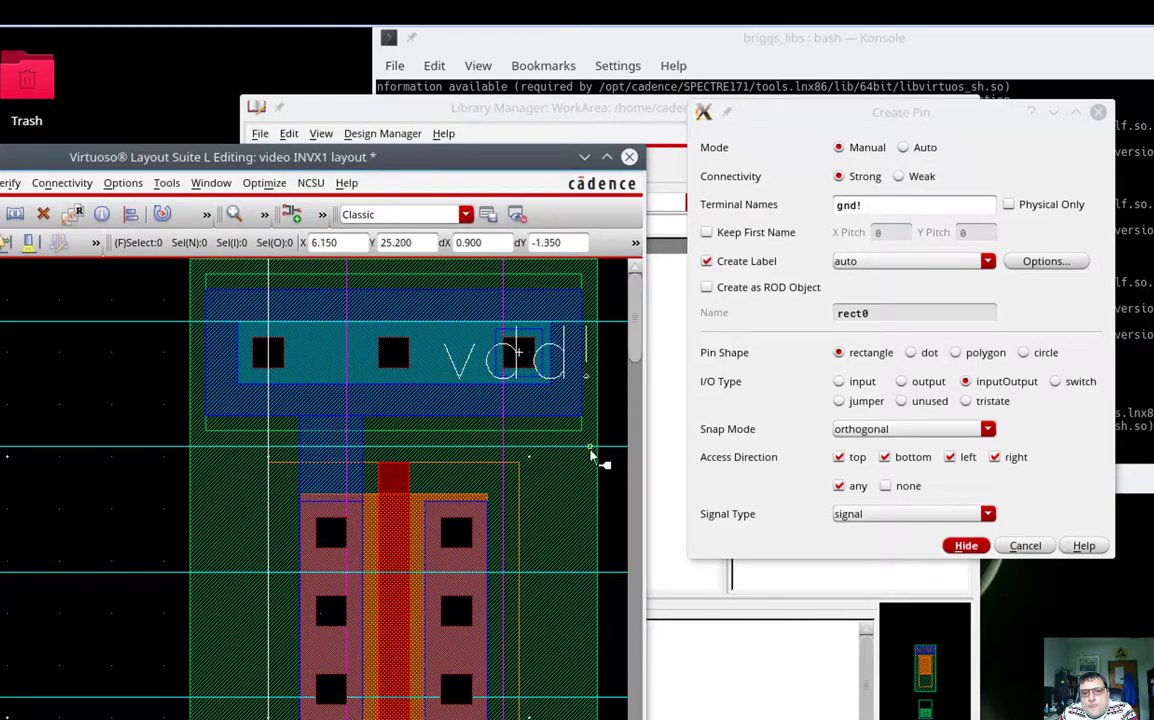
Add the gnd! inputOutput pin and label over the bottom ground rail contact.
scroll(590, 420, "down", 2)
scroll(600, 600, "down", 2)
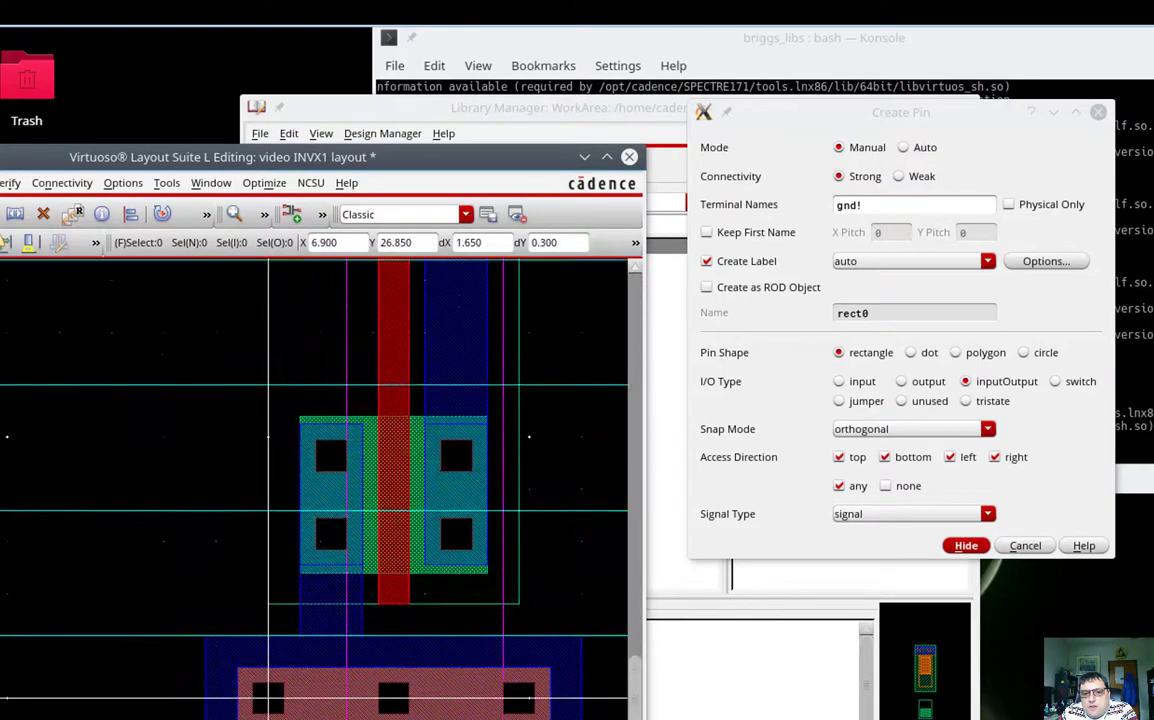
left_click(499, 678)
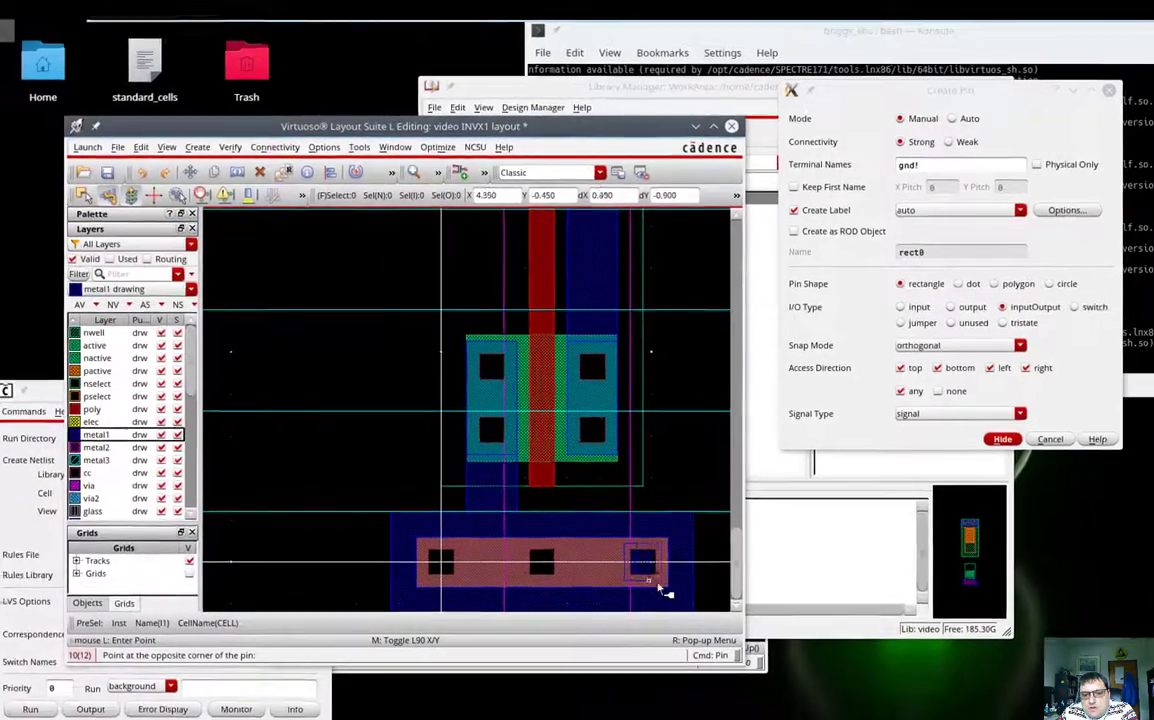
left_click(660, 588)
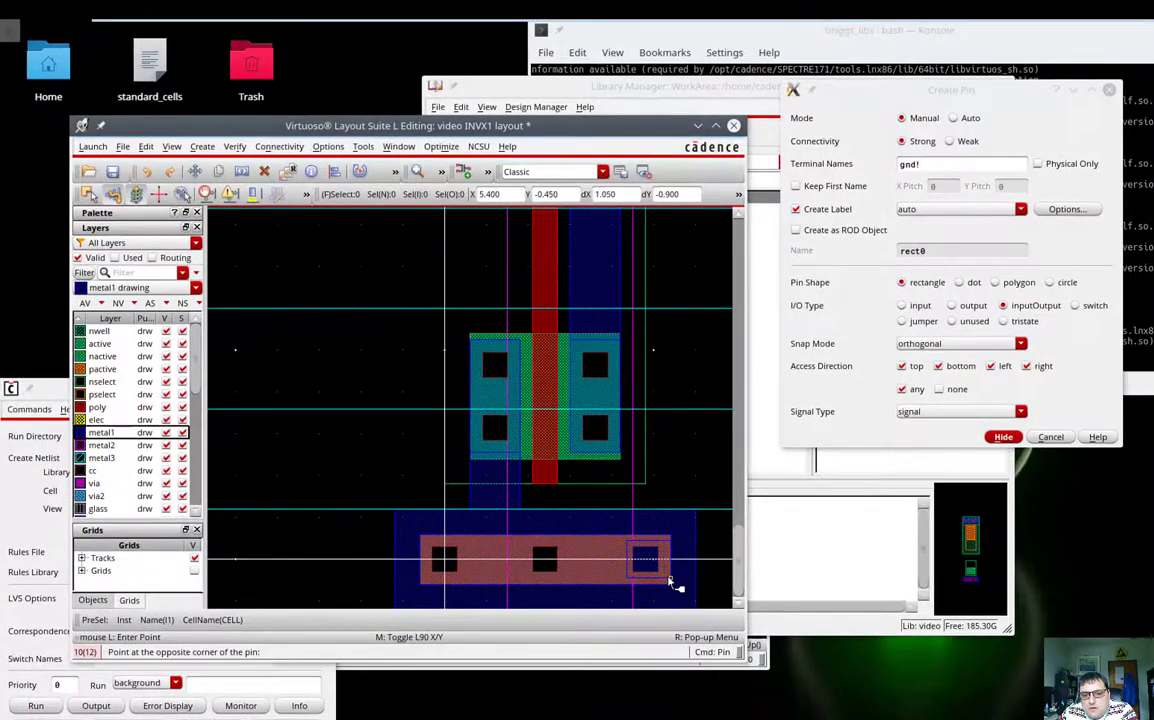
left_click(660, 588)
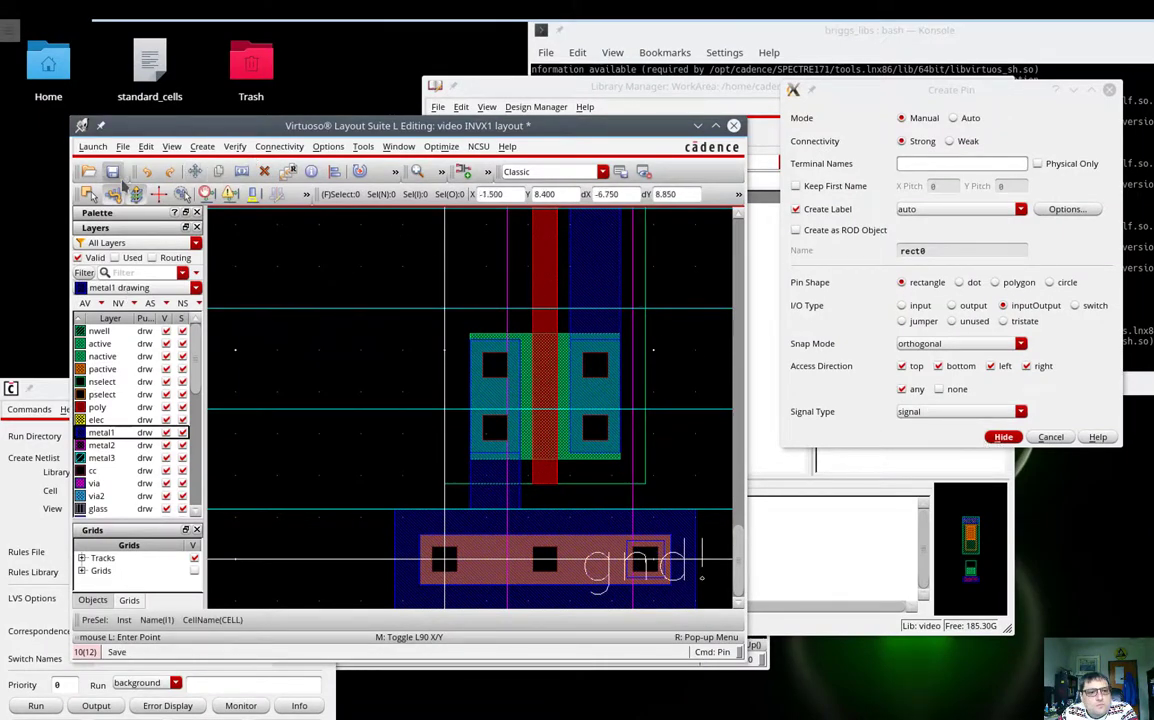
Save the layout and re-extract it with the same settings.
left_click(112, 171)
left_click(234, 146)
left_click(241, 187)
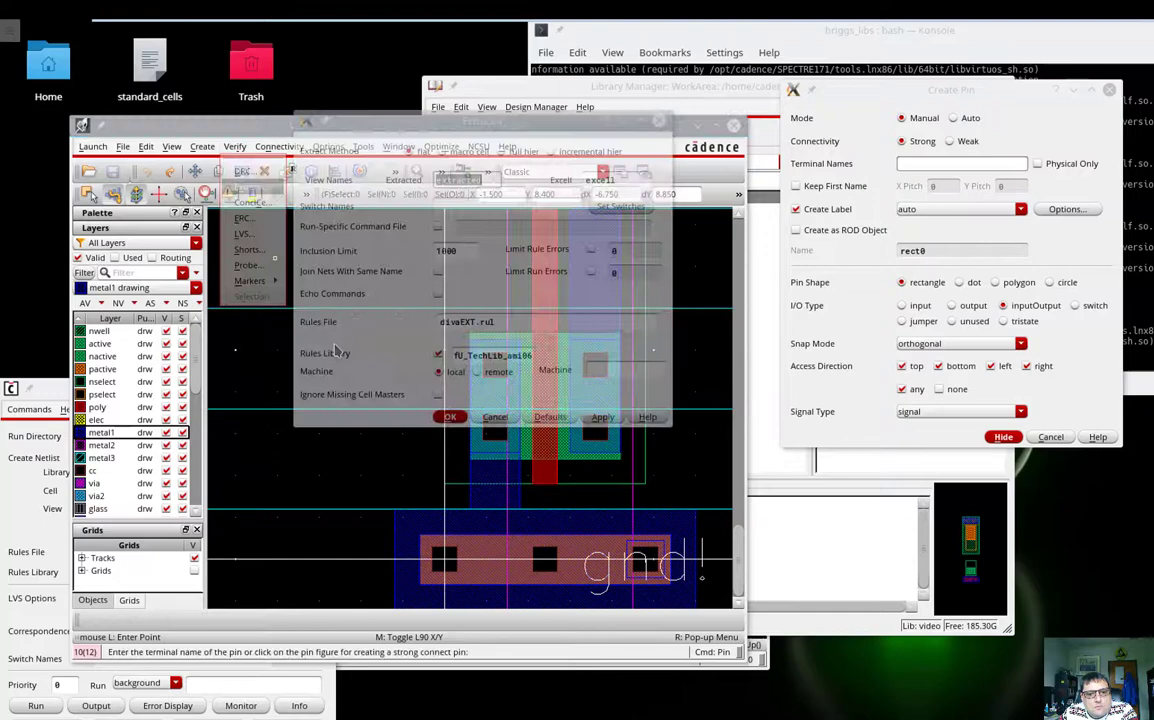
left_click(450, 414)
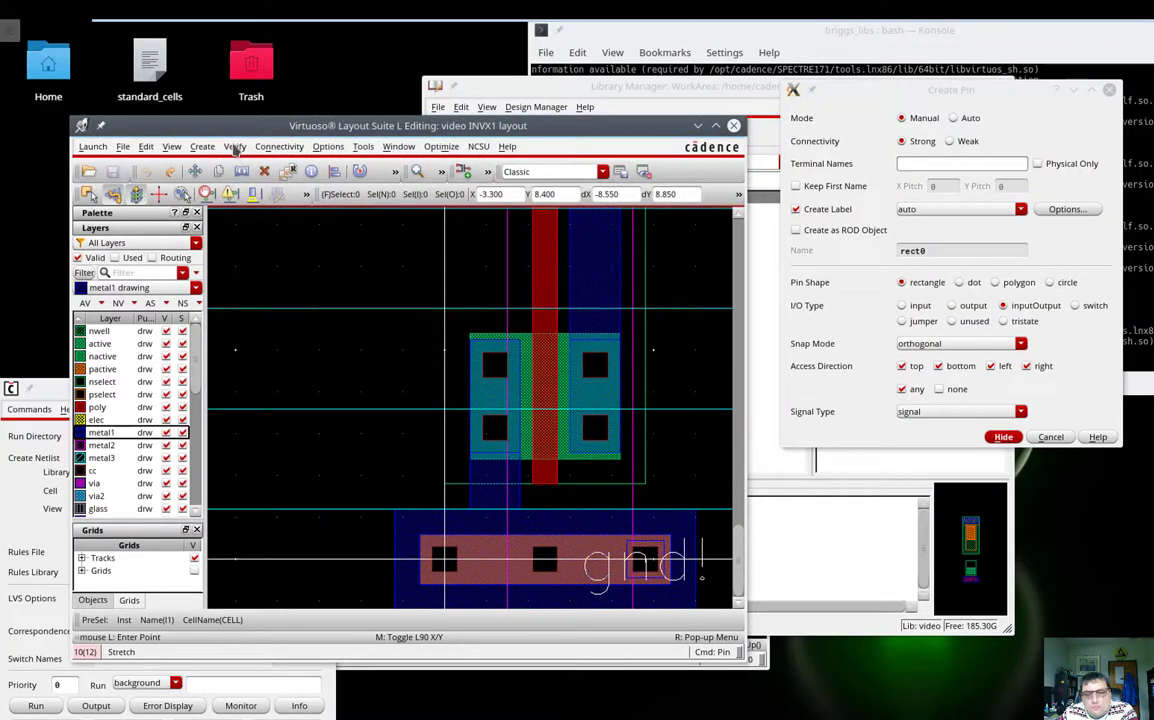
Rerun LVS to confirm the net-lists match, then build the analog extracted view.
left_click(234, 146)
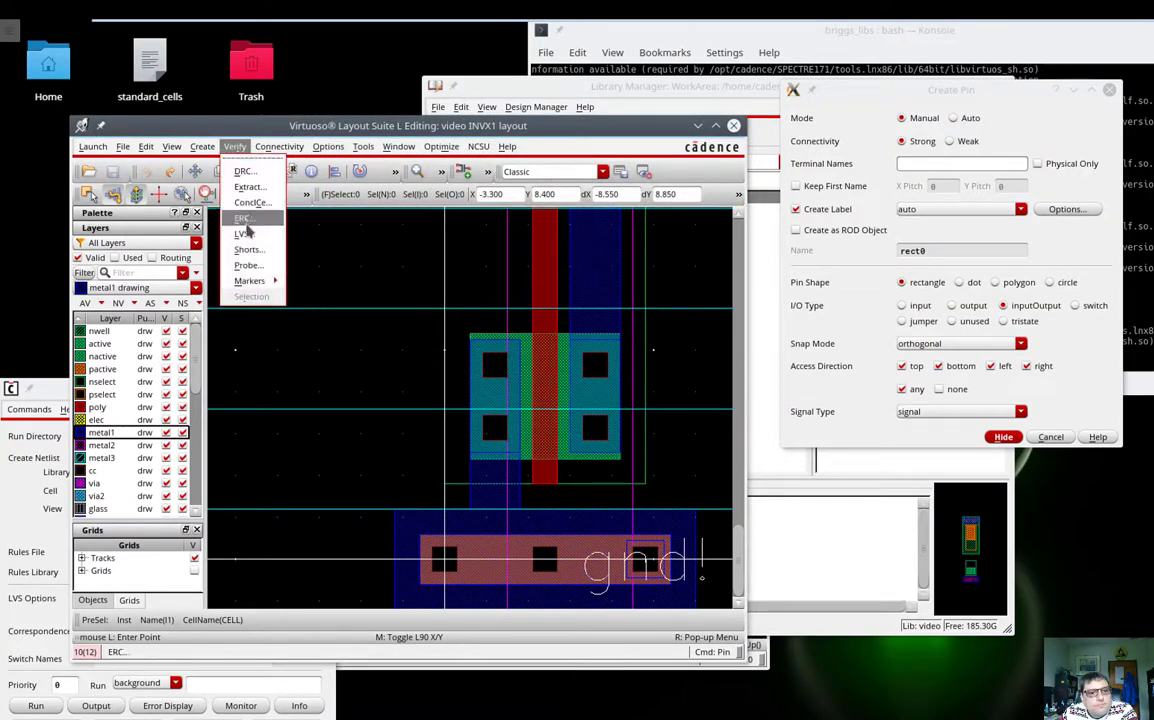
left_click(30, 706)
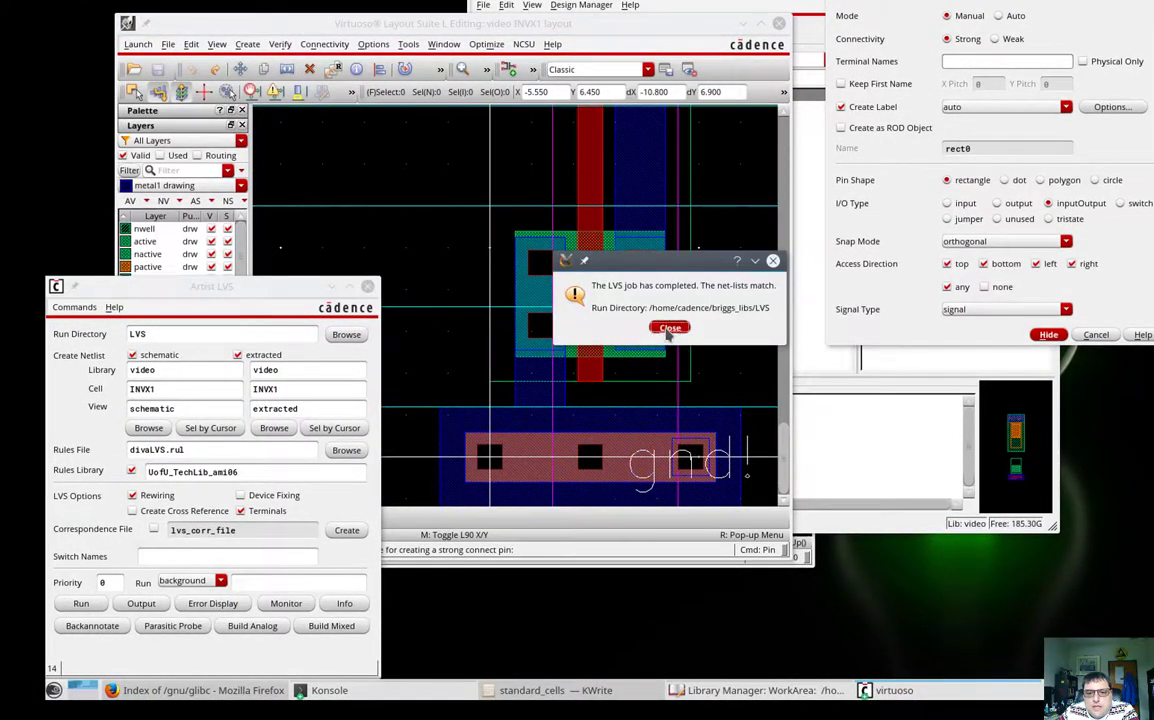
left_click(665, 328)
left_click(252, 626)
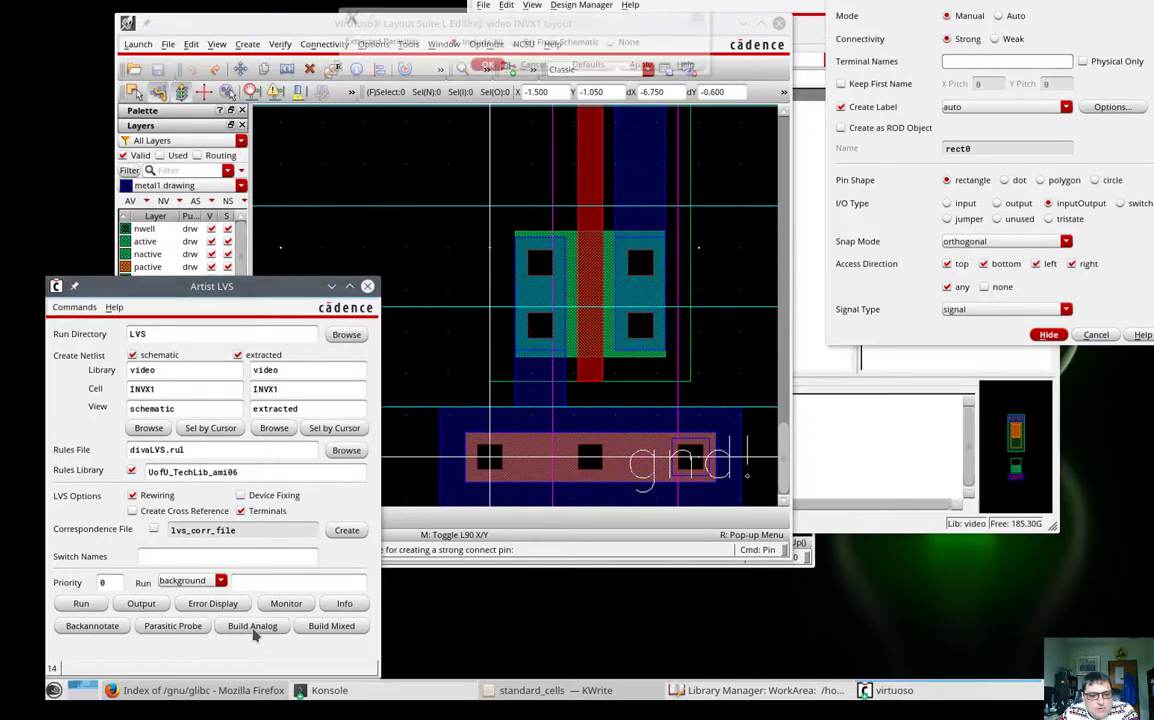
left_click(489, 66)
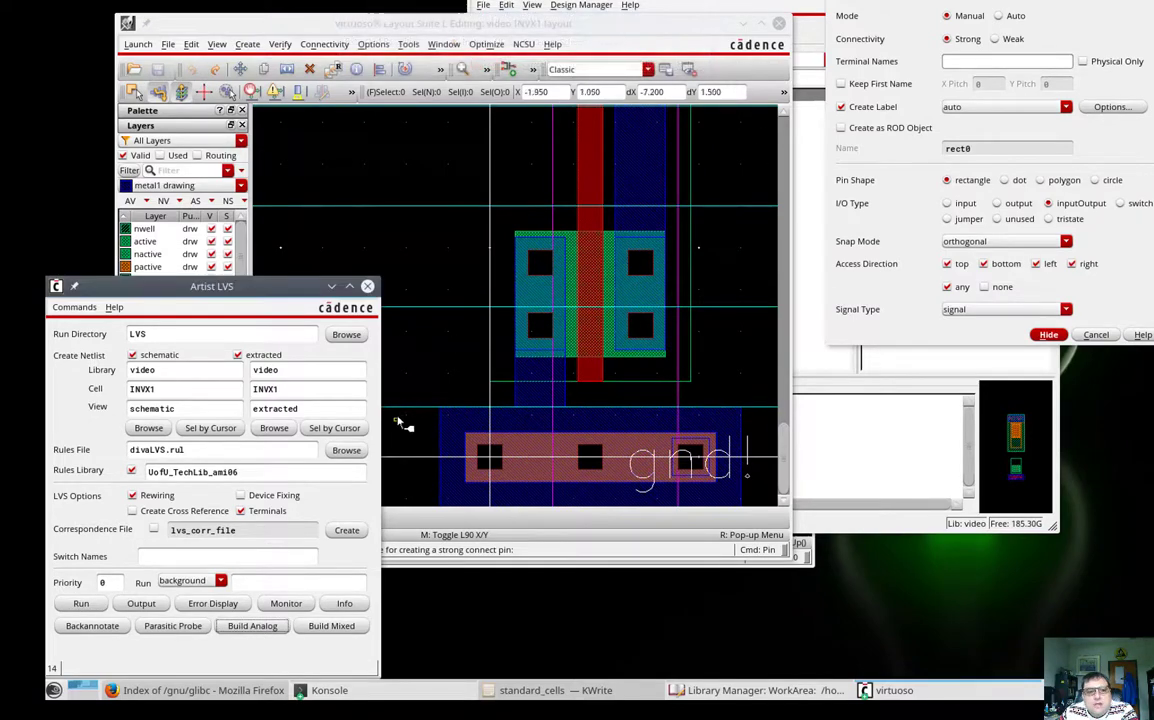